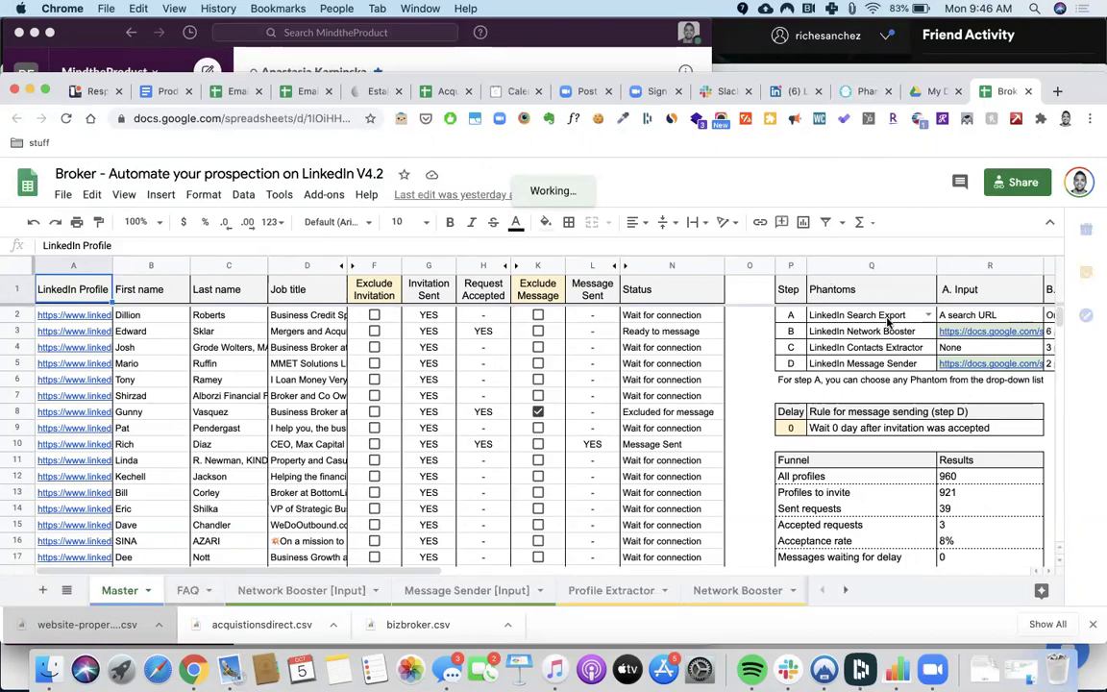
Step: Check the phantom steps table in the Broker sheet, then open the LinkedIn Search Export page in Phantombuster's LinkedIn category
scroll(888, 320, "right", 5)
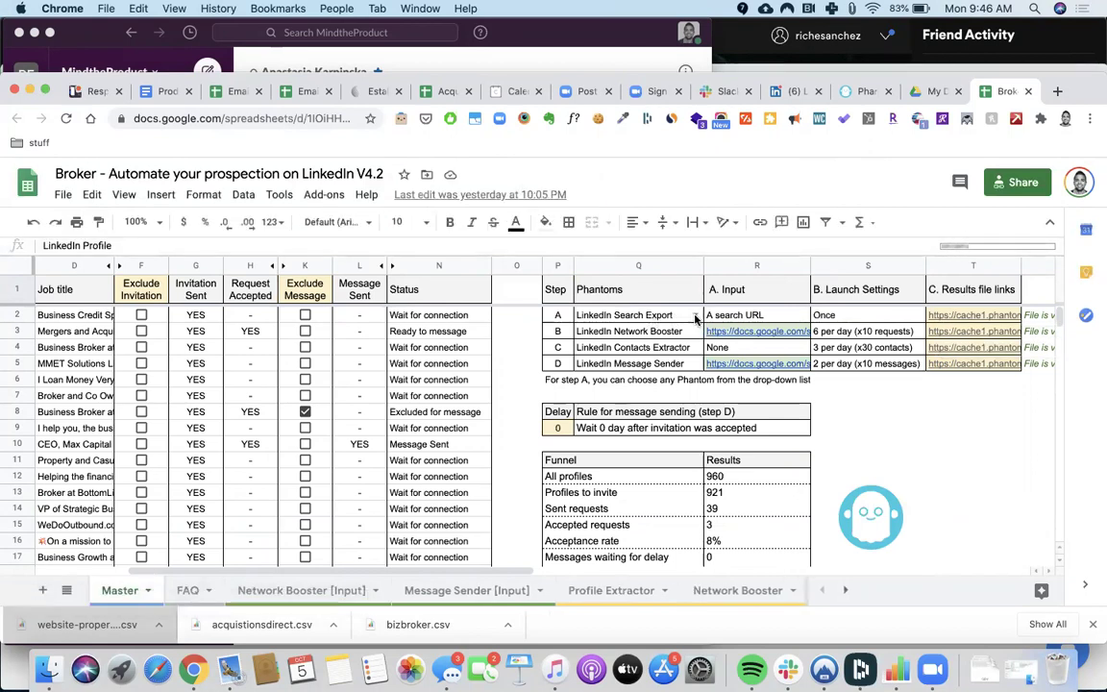
left_click(853, 92)
mouse_move(365, 202)
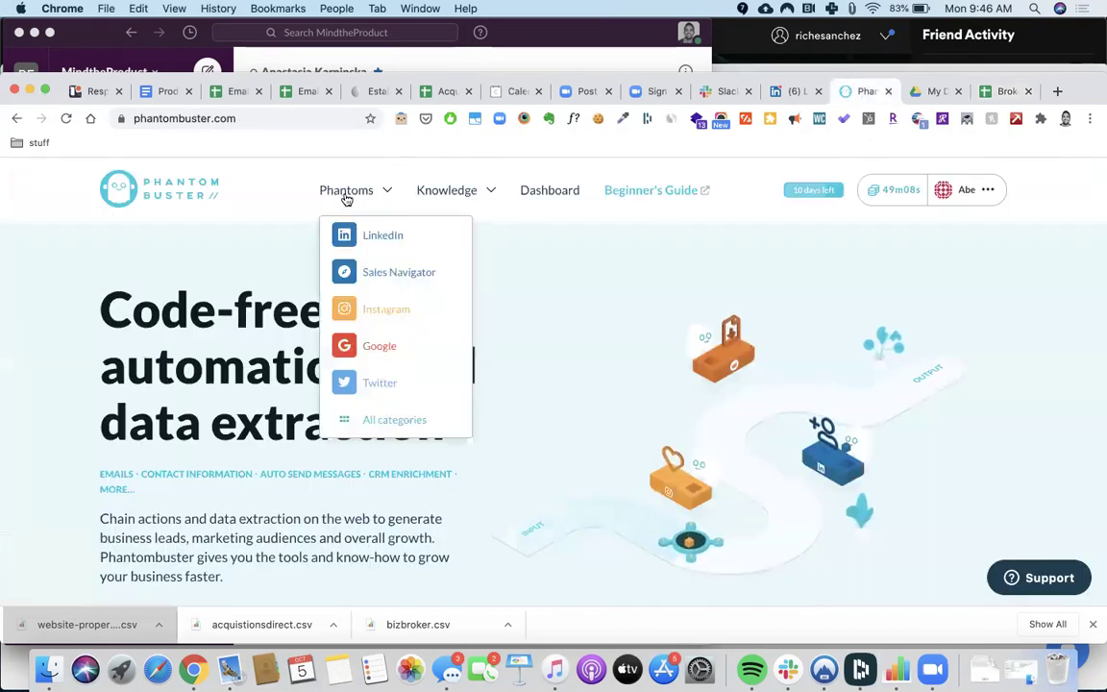
left_click(378, 236)
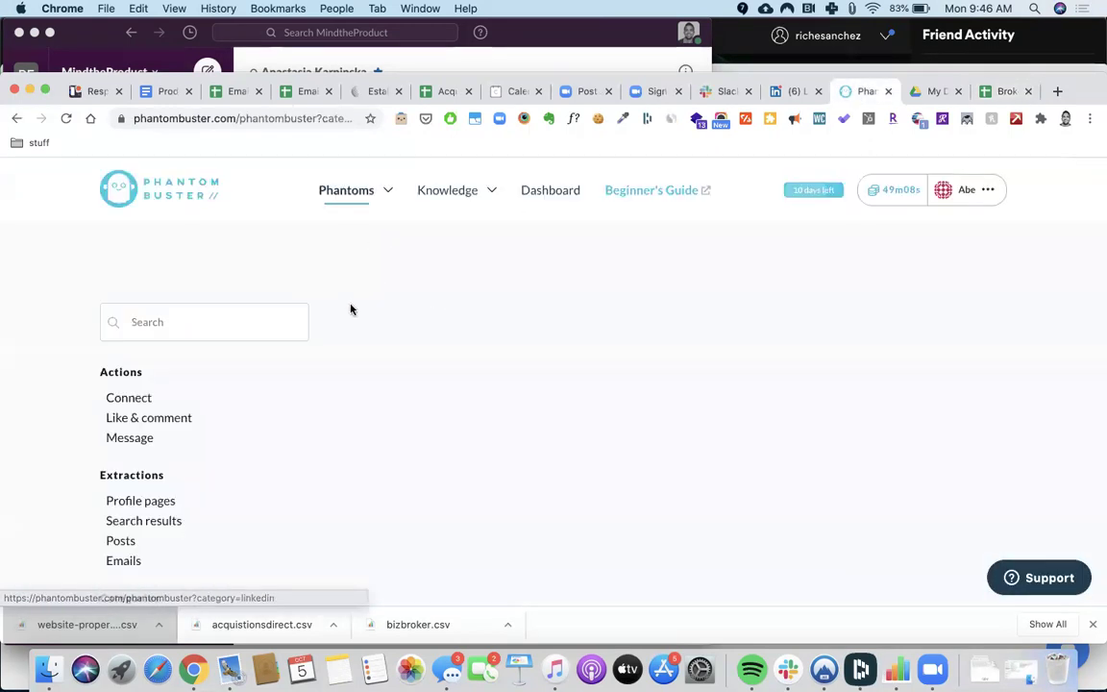
scroll(596, 403, "down", 4)
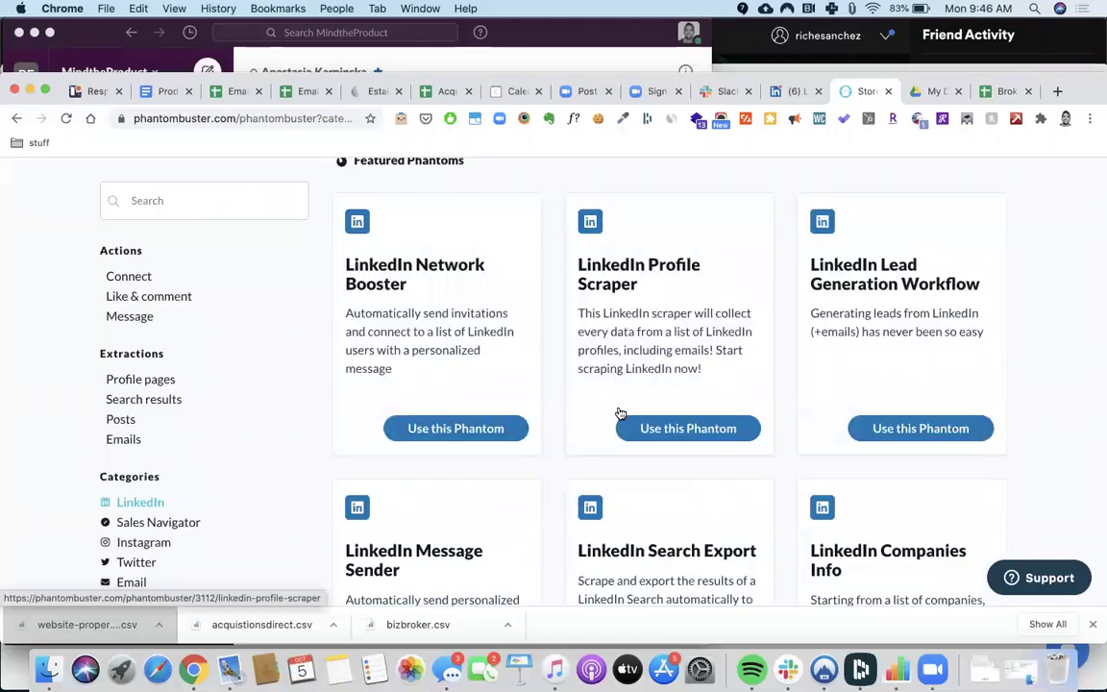
left_click(668, 473)
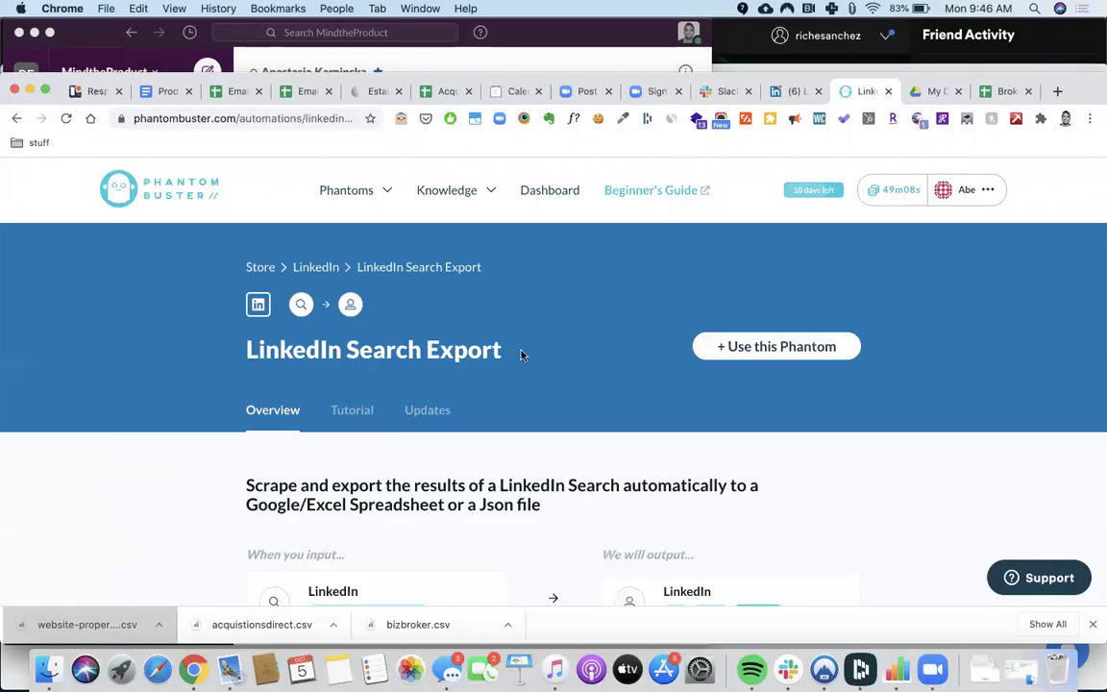
Step: Open the setup of the existing LinkedIn Search Export (1) phantom from the dashboard
left_click(549, 193)
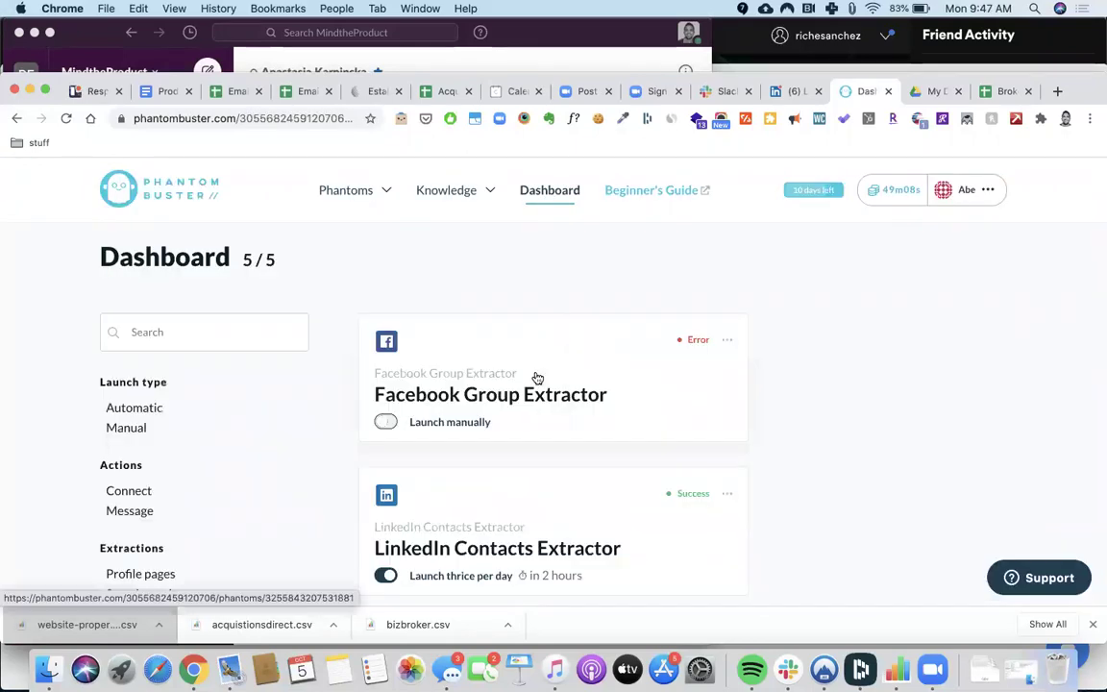
scroll(539, 377, "down", 3)
scroll(538, 377, "down", 2)
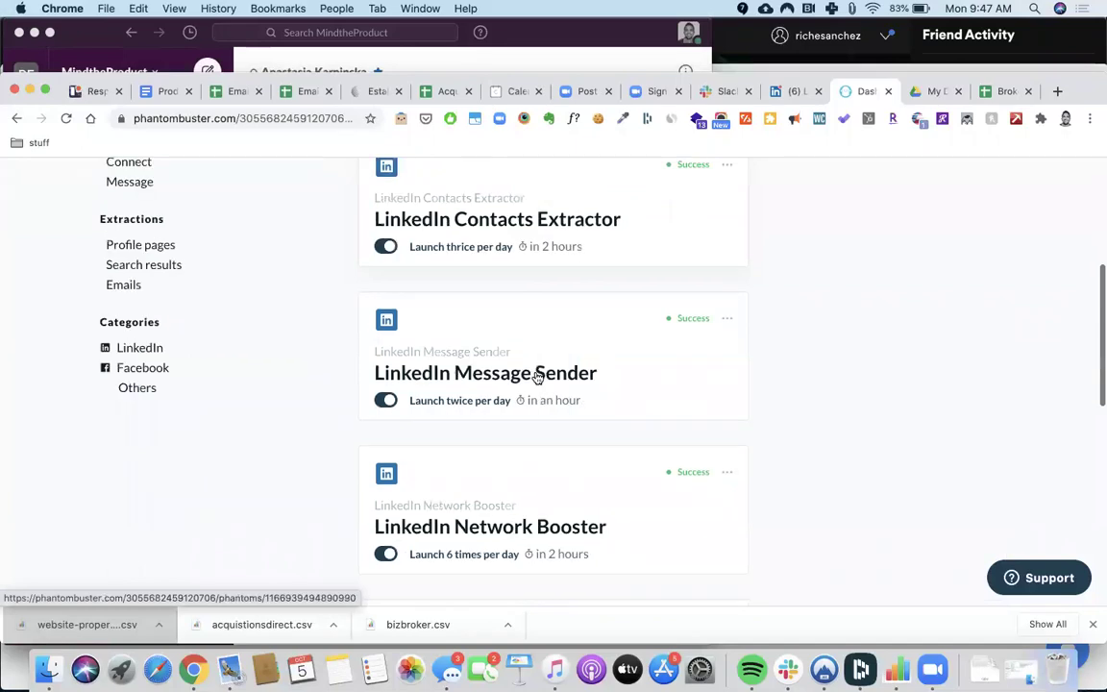
scroll(538, 377, "down", 3)
left_click(589, 431)
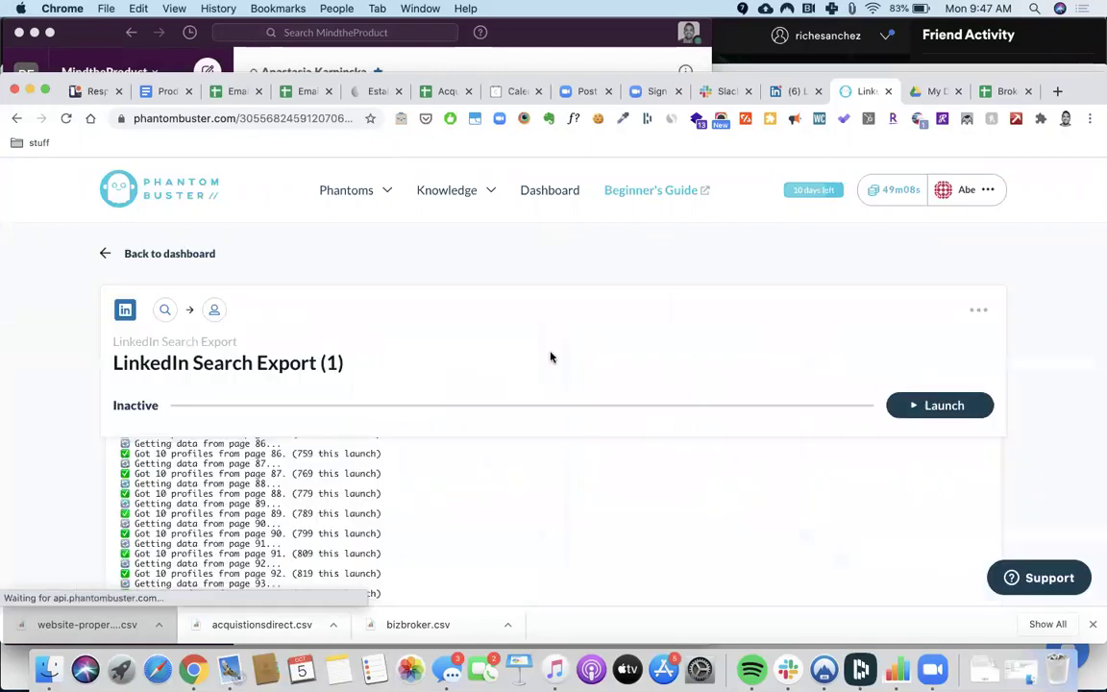
left_click(978, 312)
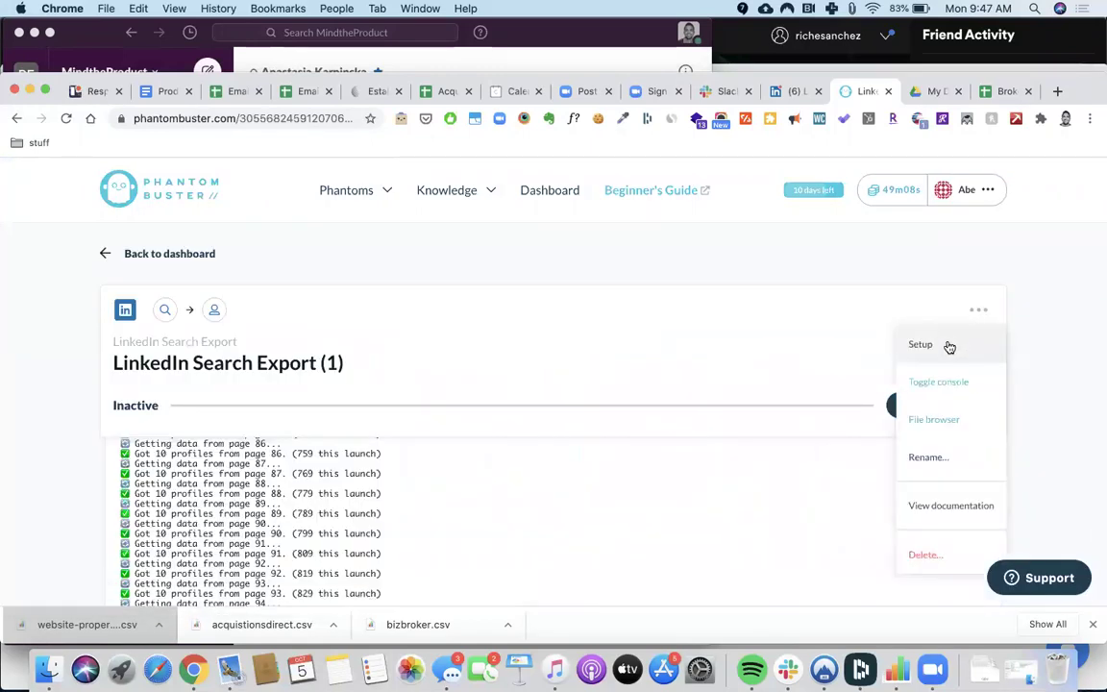
left_click(880, 346)
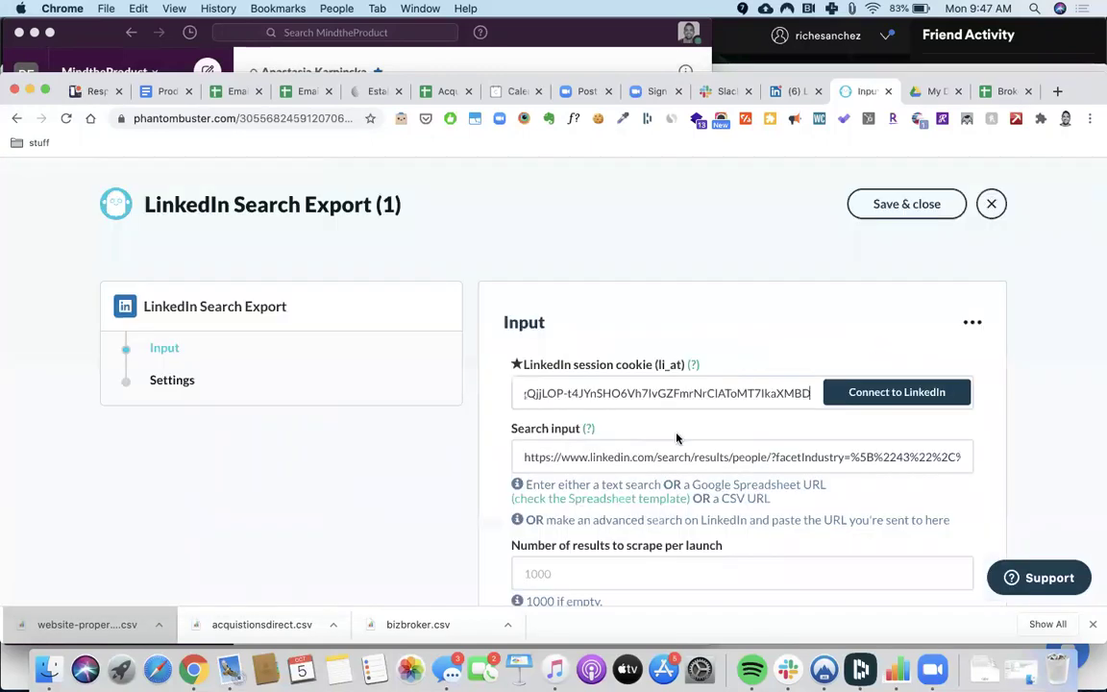
Step: Copy the phantom's LinkedIn search URL from the search input and open it in a new browser tab
left_click(686, 458)
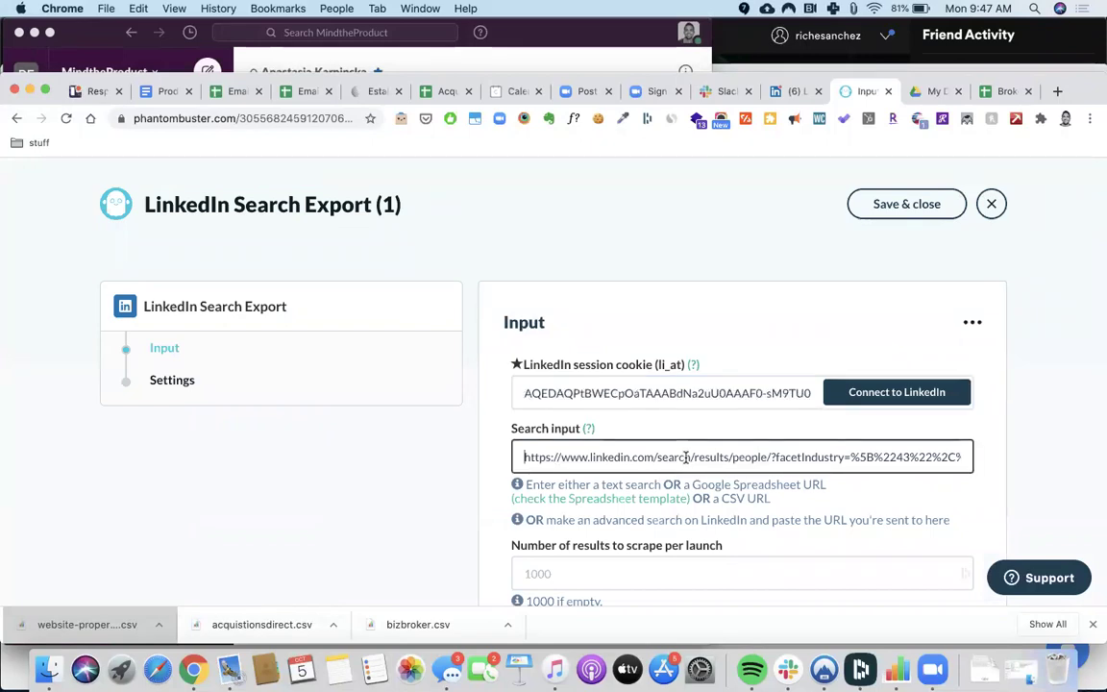
key("super+a")
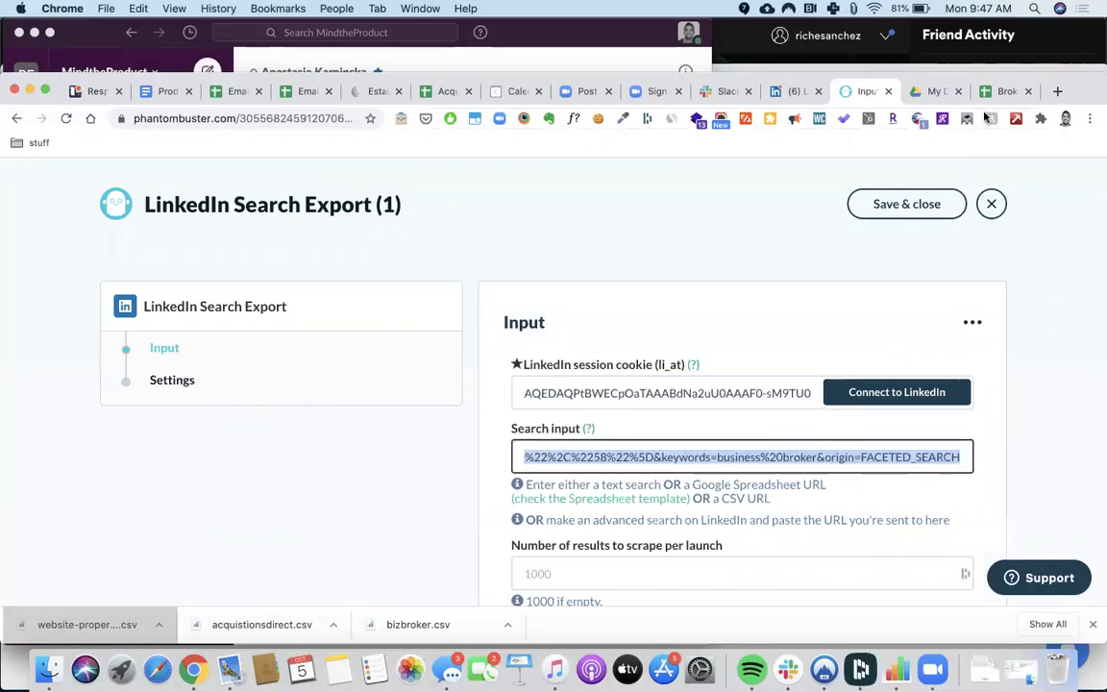
key("super+t")
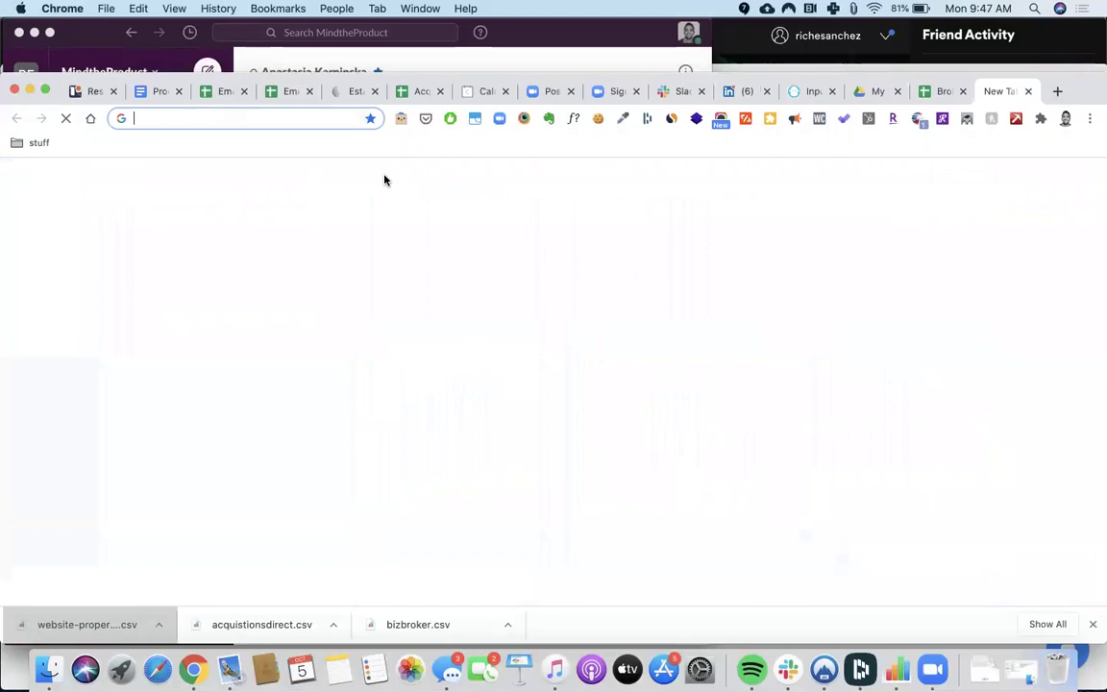
key("super+v")
key("Return")
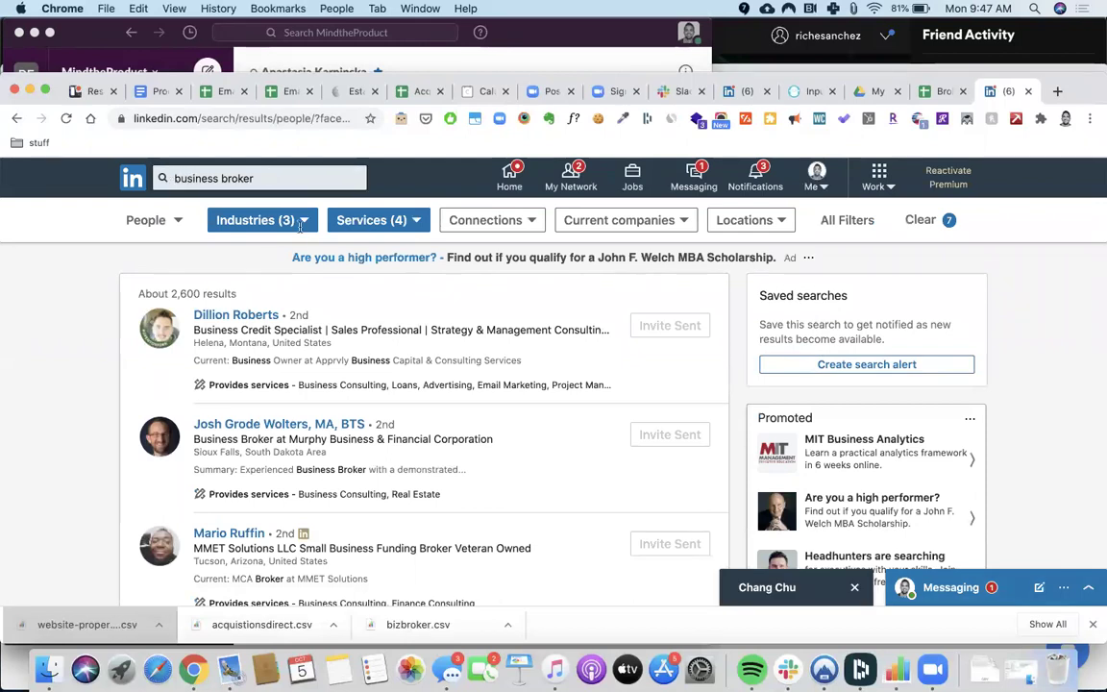
Step: Review all people filters of the business broker search, apply them unchanged, and select the search page's URL
left_click(849, 220)
scroll(456, 390, "down", 3)
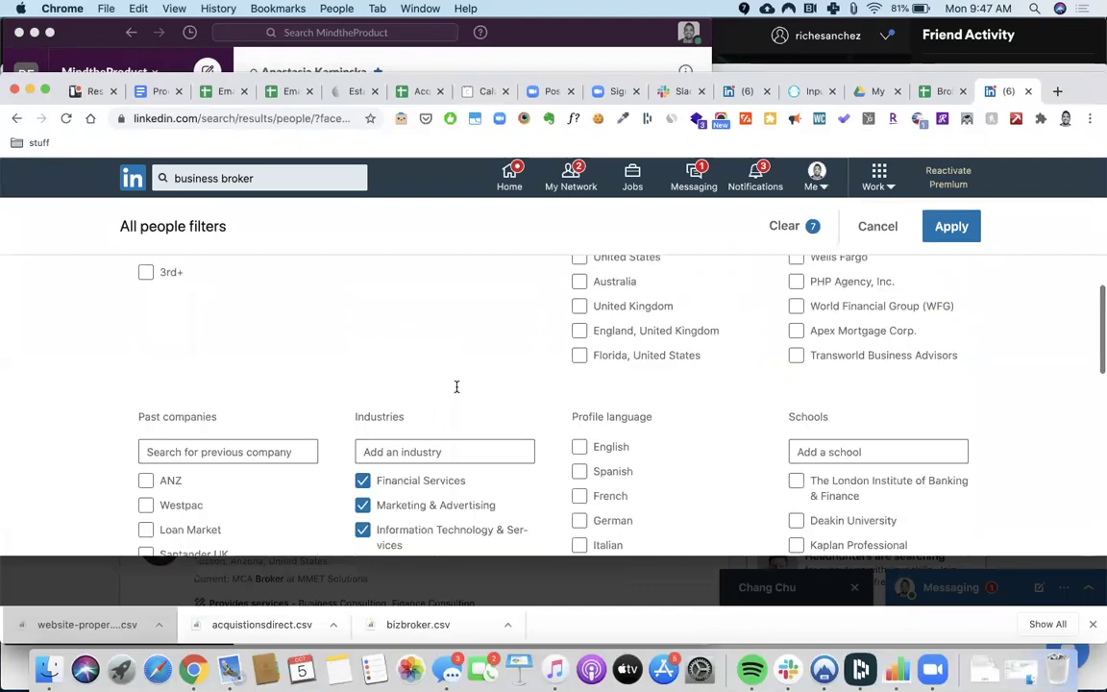
scroll(456, 465, "down", 5)
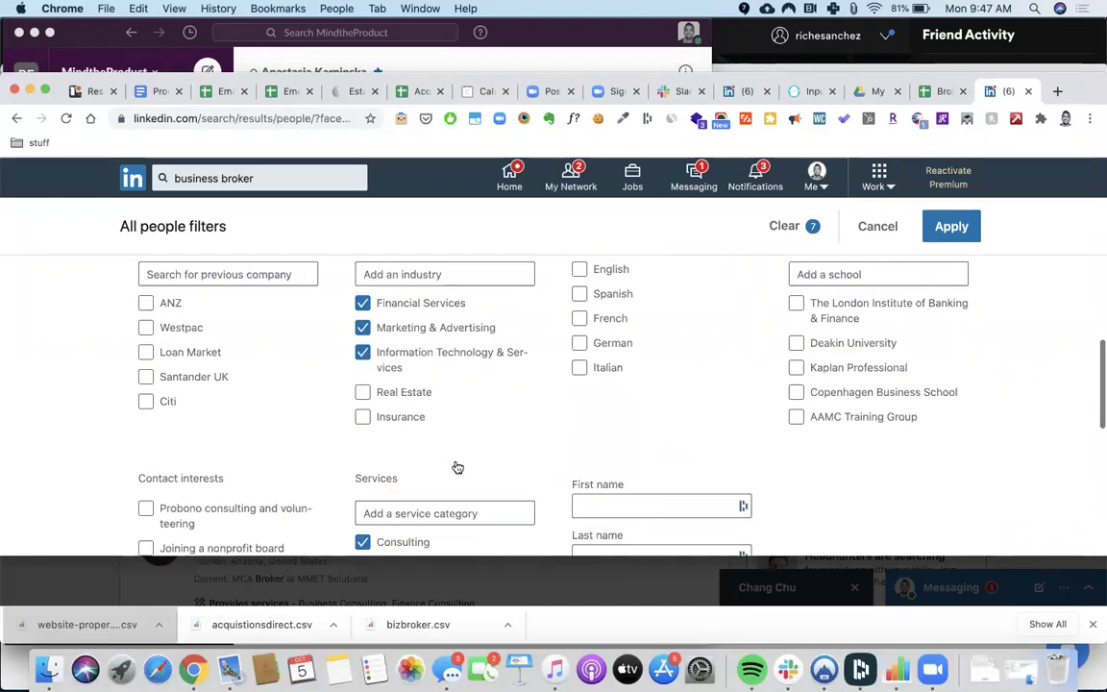
left_click(953, 225)
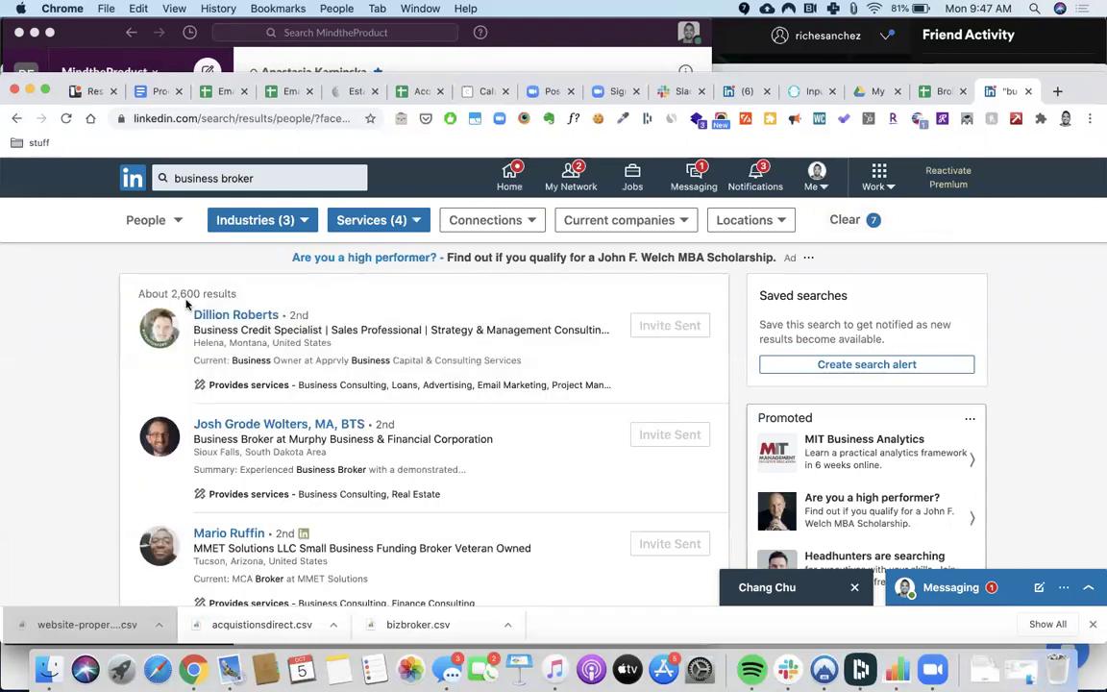
left_click(254, 118)
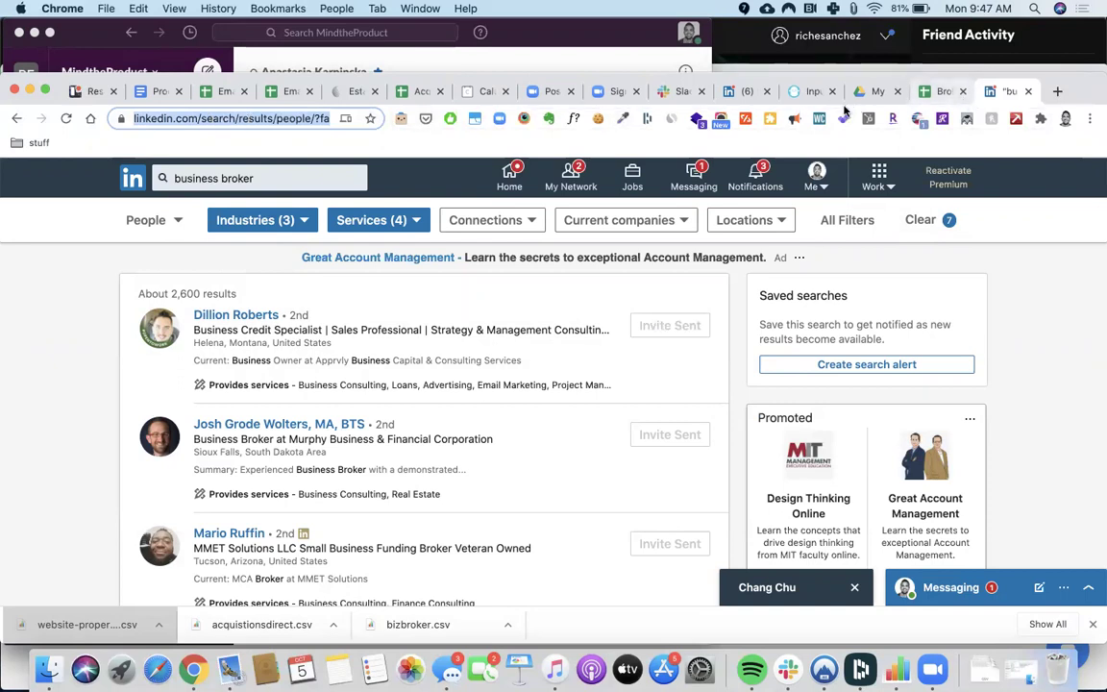
Step: Return to Phantombuster and review the search export's input settings, including result limits, connection degrees and CSV file name
left_click(805, 92)
scroll(694, 425, "down", 3)
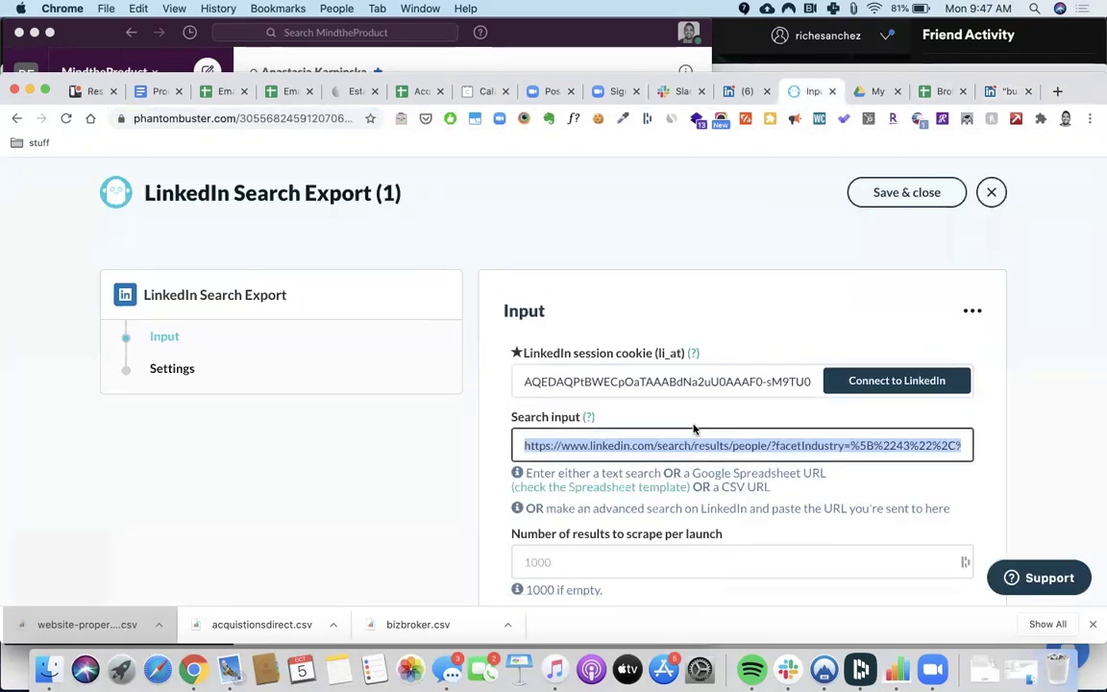
scroll(718, 514, "down", 5)
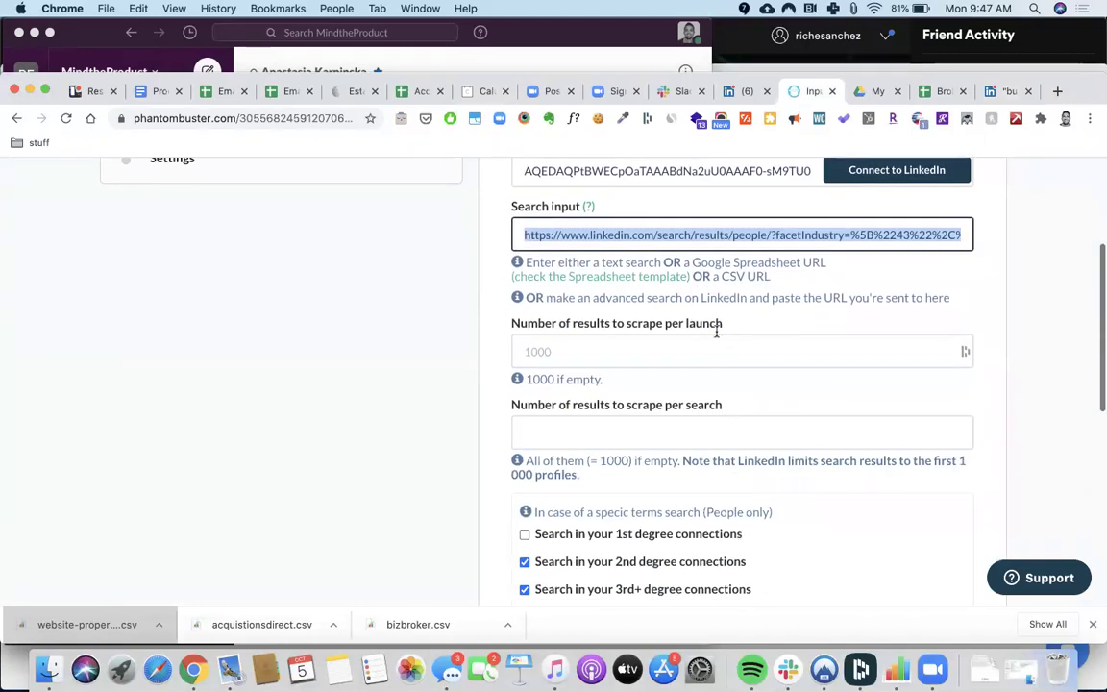
scroll(794, 510, "down", 2)
scroll(794, 509, "down", 7)
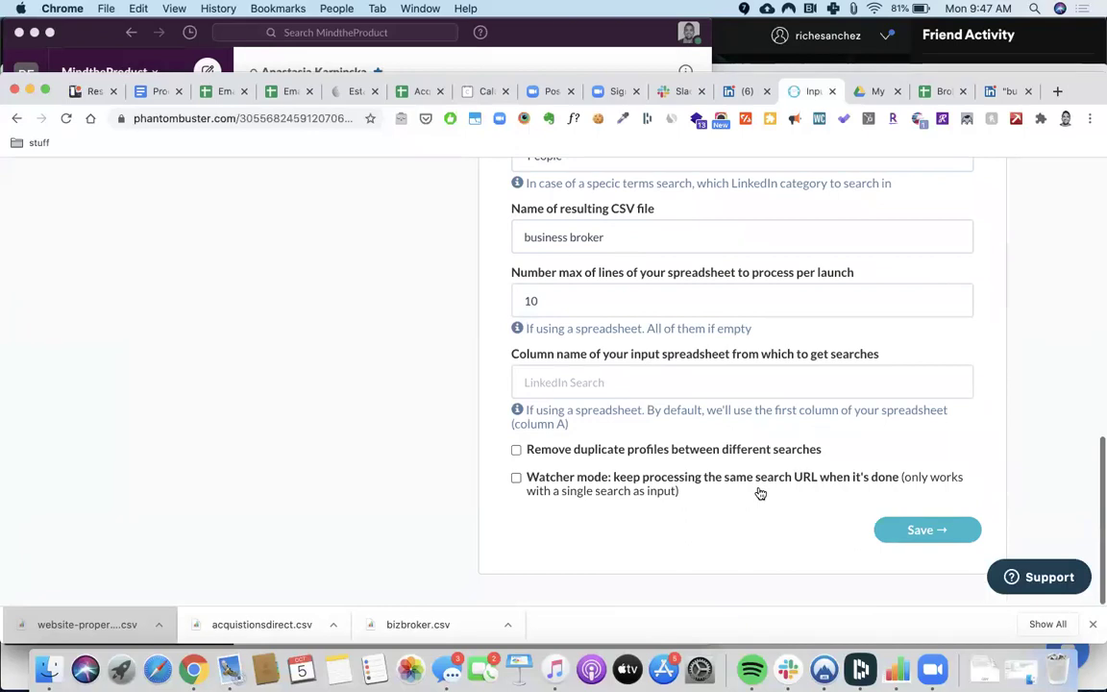
scroll(986, 368, "up", 15)
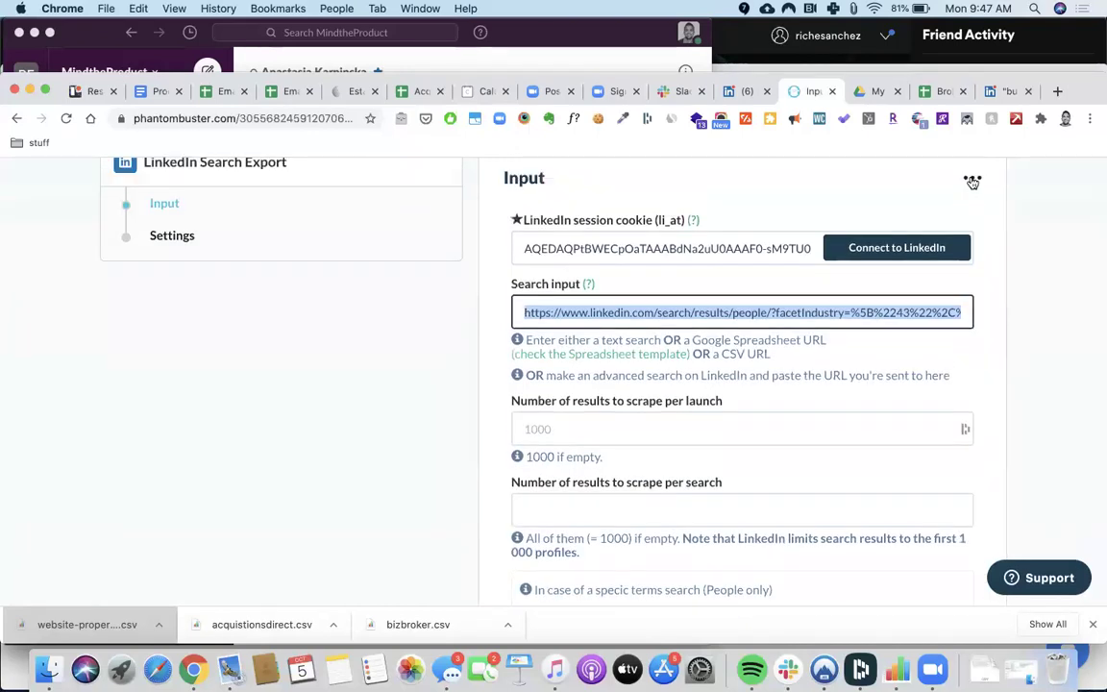
scroll(969, 193, "up", 2)
Step: Save and close the LinkedIn Search Export setup
left_click(971, 266)
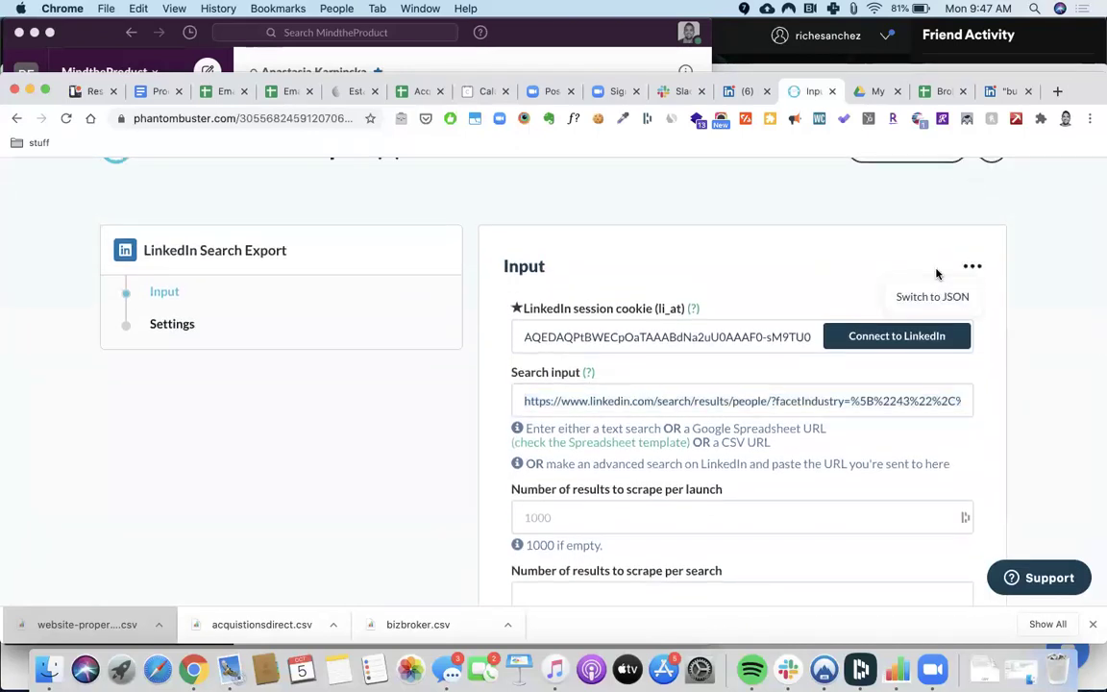
scroll(897, 238, "up", 2)
left_click(921, 210)
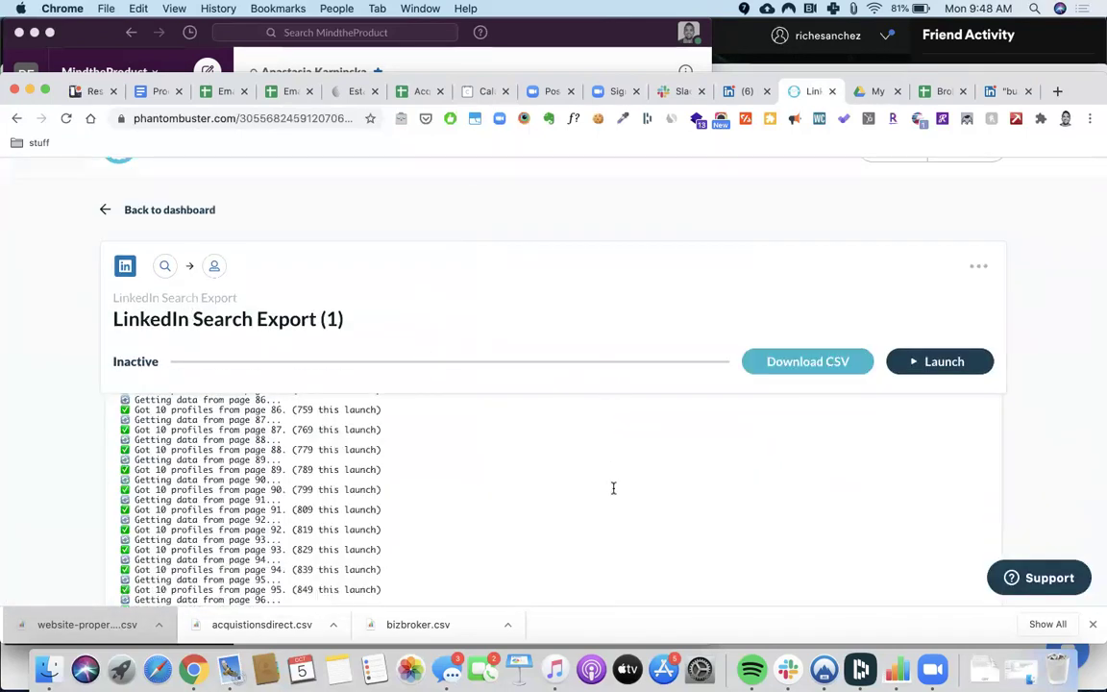
Step: Copy the link of business broker.csv and select the results file link cell for step A in the Broker sheet
scroll(614, 487, "down", 3)
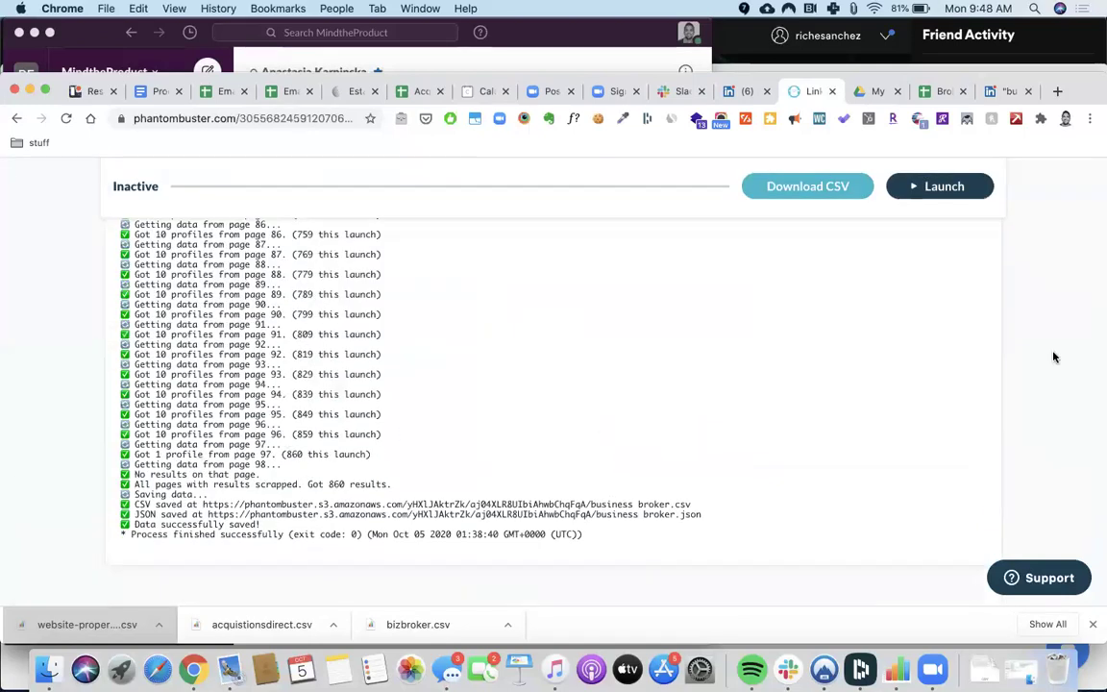
scroll(1054, 357, "down", 5)
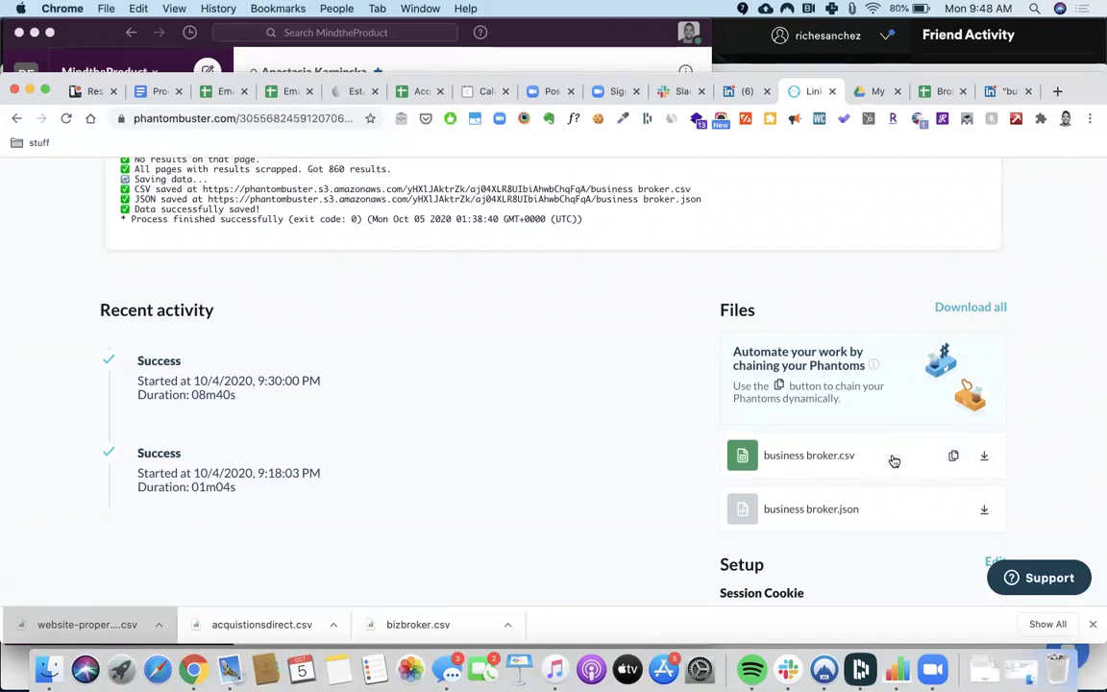
left_click(954, 457)
left_click(939, 91)
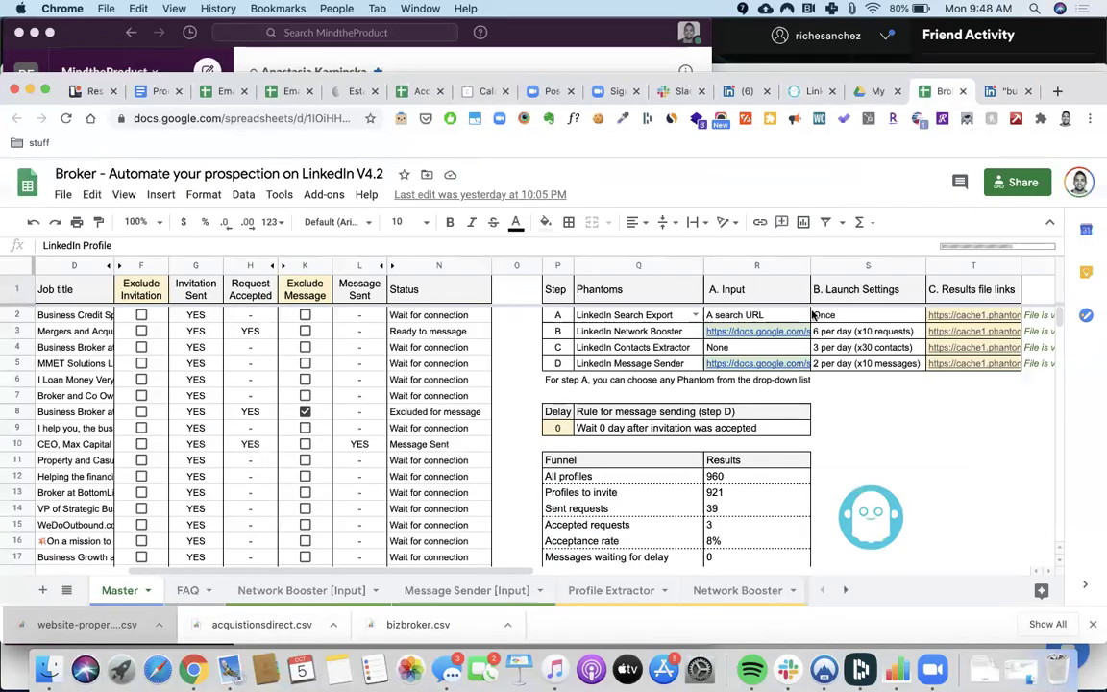
left_click(965, 320)
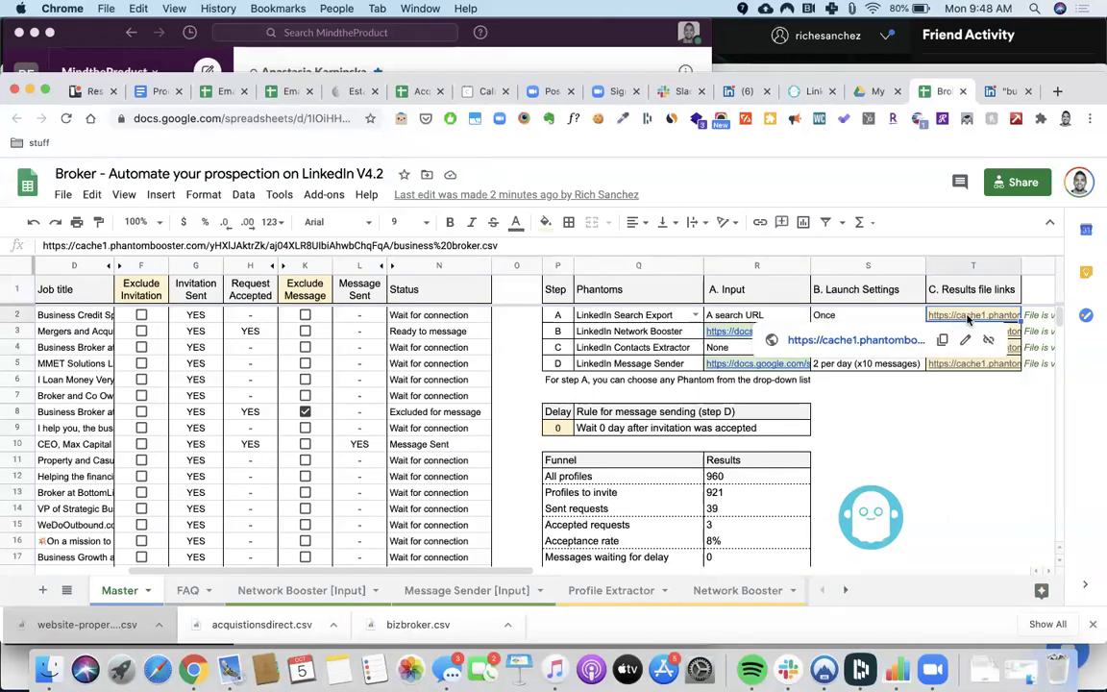
Step: View the phantom options available for step A and close the list without changing the selection
left_click(607, 318)
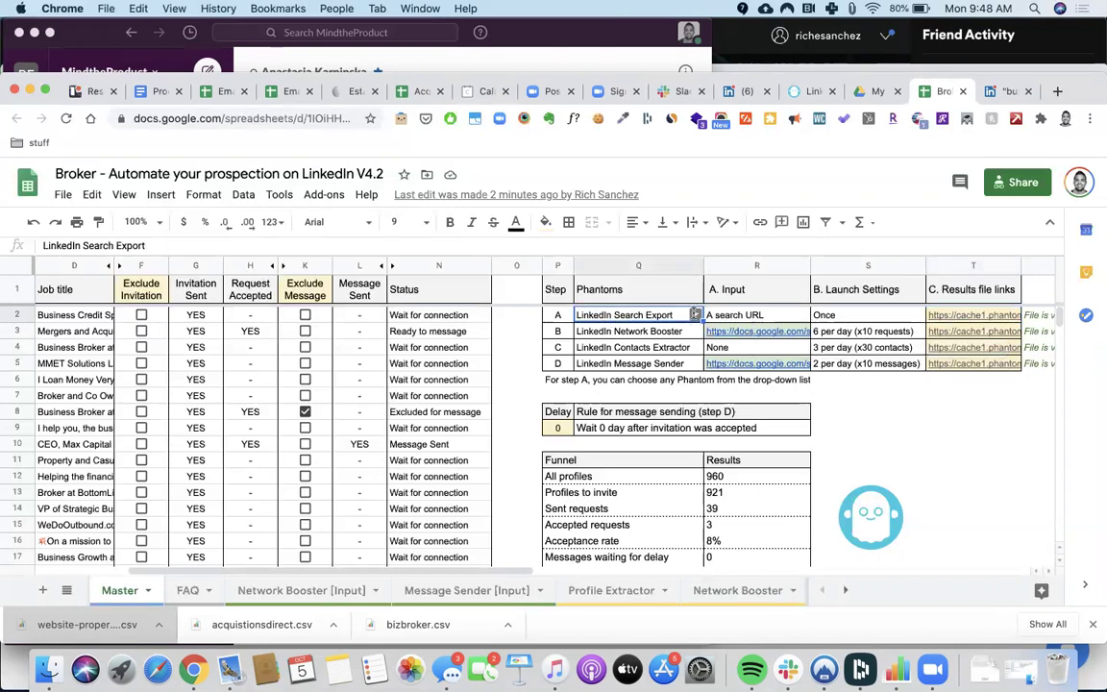
left_click(695, 315)
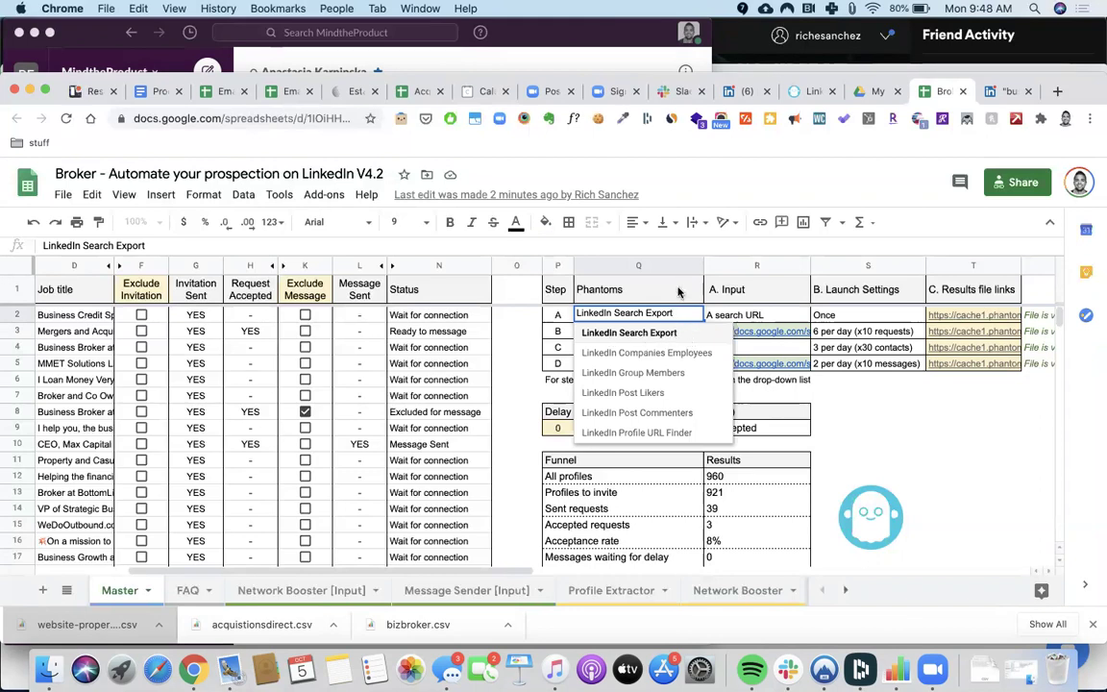
left_click(679, 291)
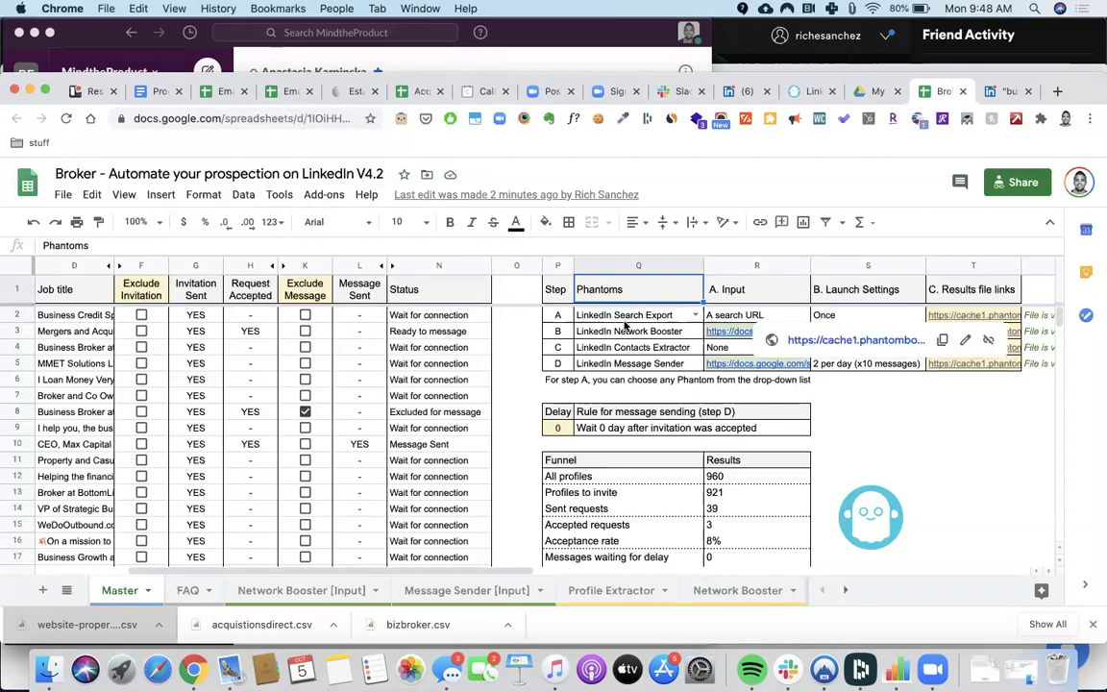
Step: Look through the imported LinkedIn profiles in the Master sheet, then return to the phantom steps table
scroll(123, 438, "left", 5)
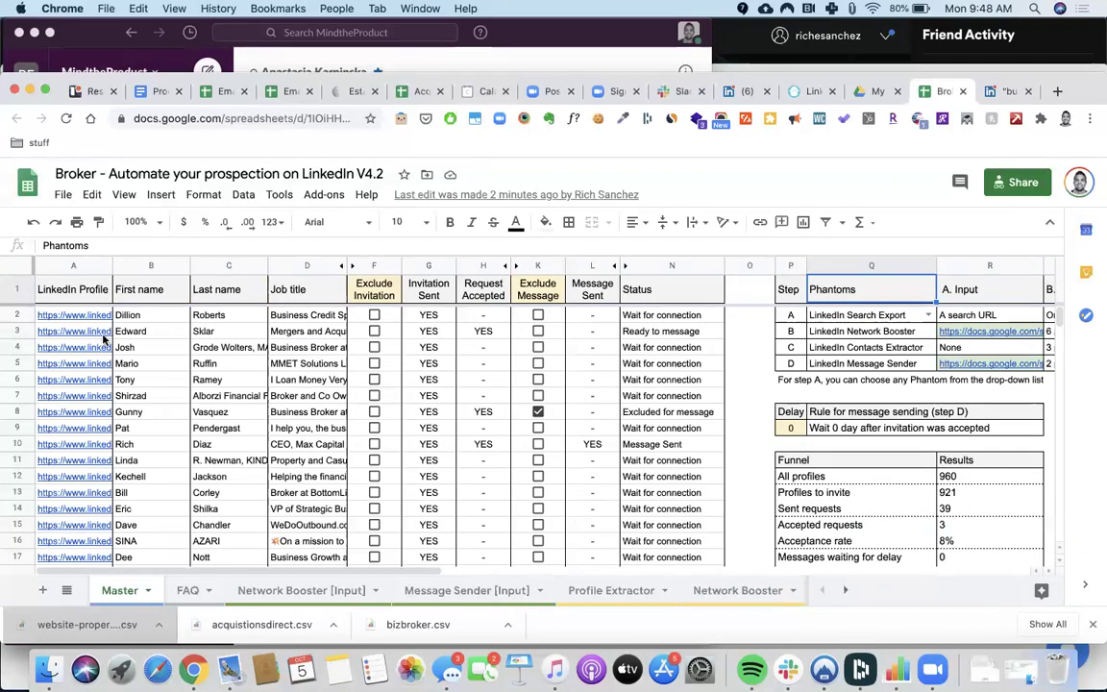
mouse_move(101, 440)
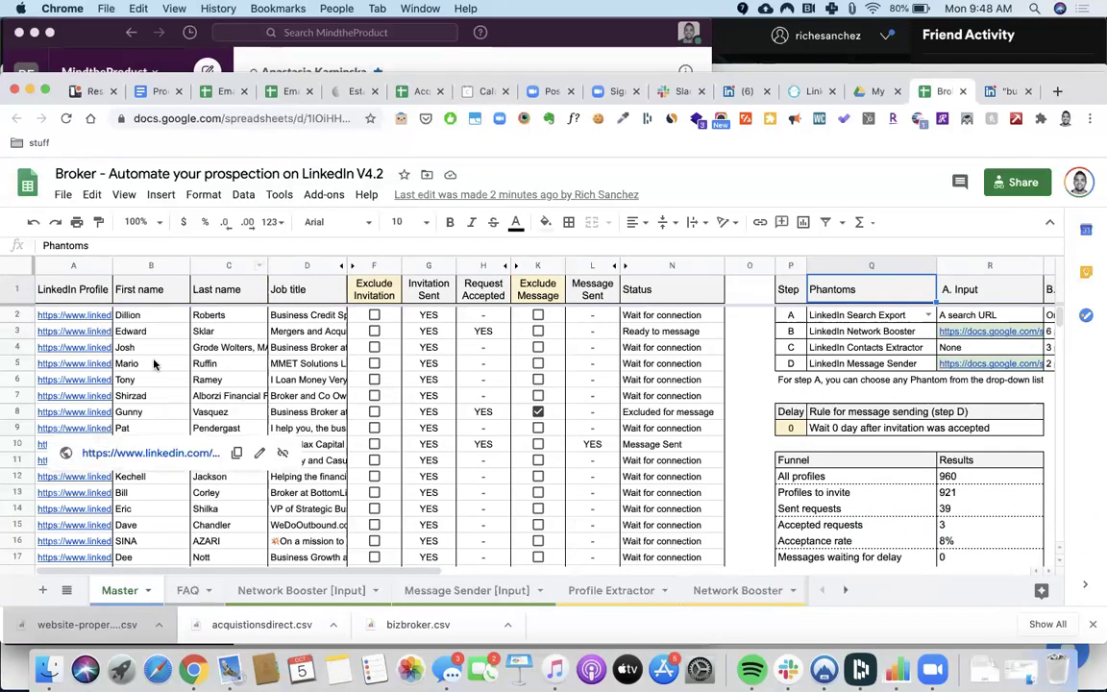
scroll(154, 363, "down", 20)
scroll(154, 363, "down", 20)
scroll(153, 363, "down", 20)
scroll(154, 363, "up", 15)
scroll(154, 363, "up", 20)
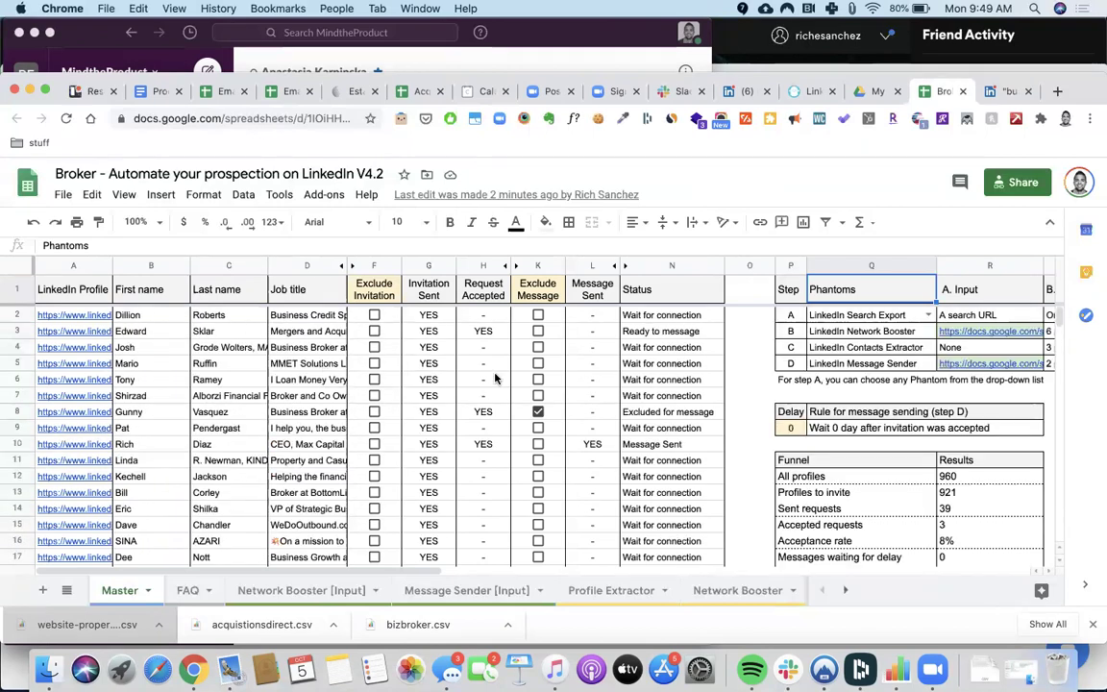
scroll(889, 343, "right", 3)
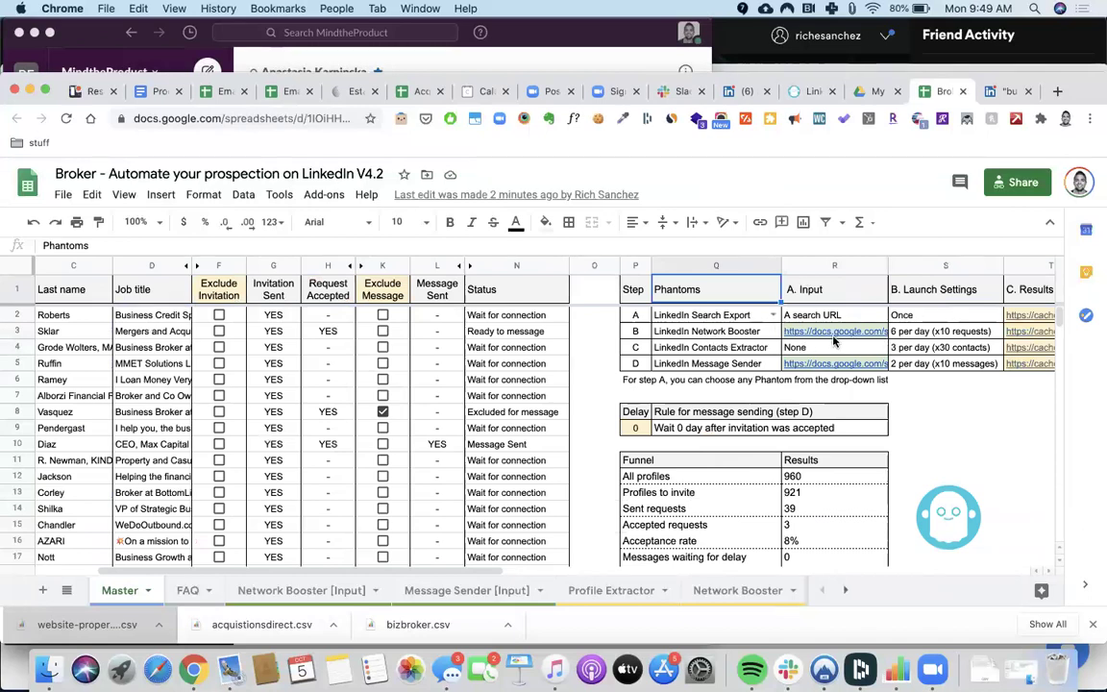
Step: Copy the step B input link in the Broker sheet, then switch to Phantombuster and open its LinkedIn phantoms
mouse_move(839, 335)
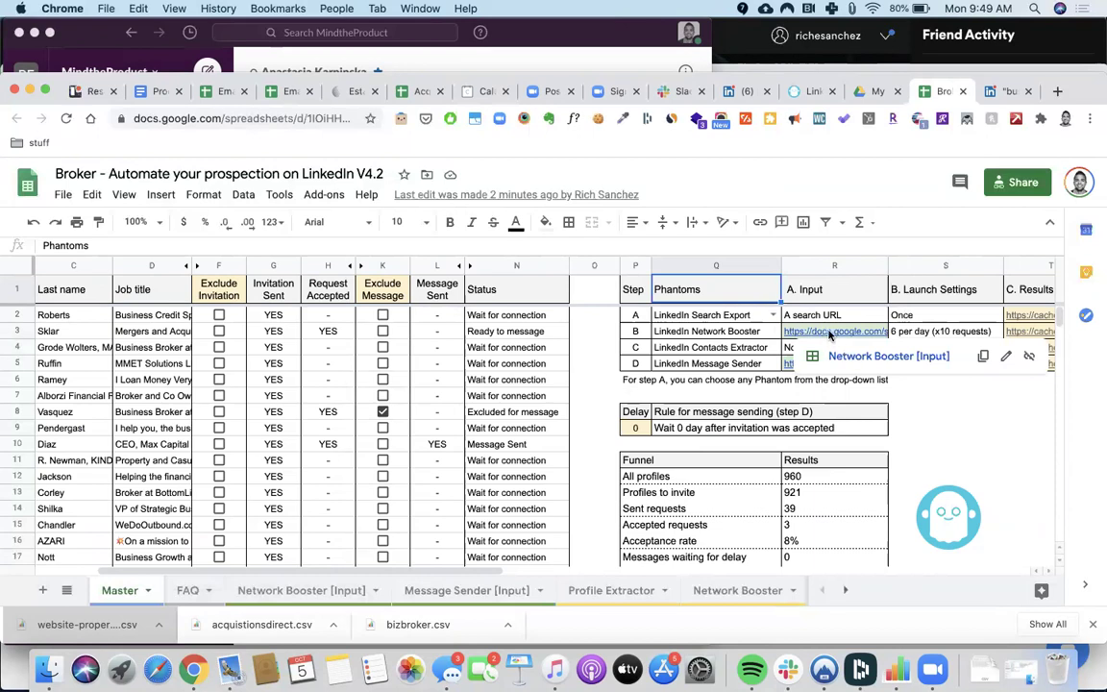
left_click(833, 334)
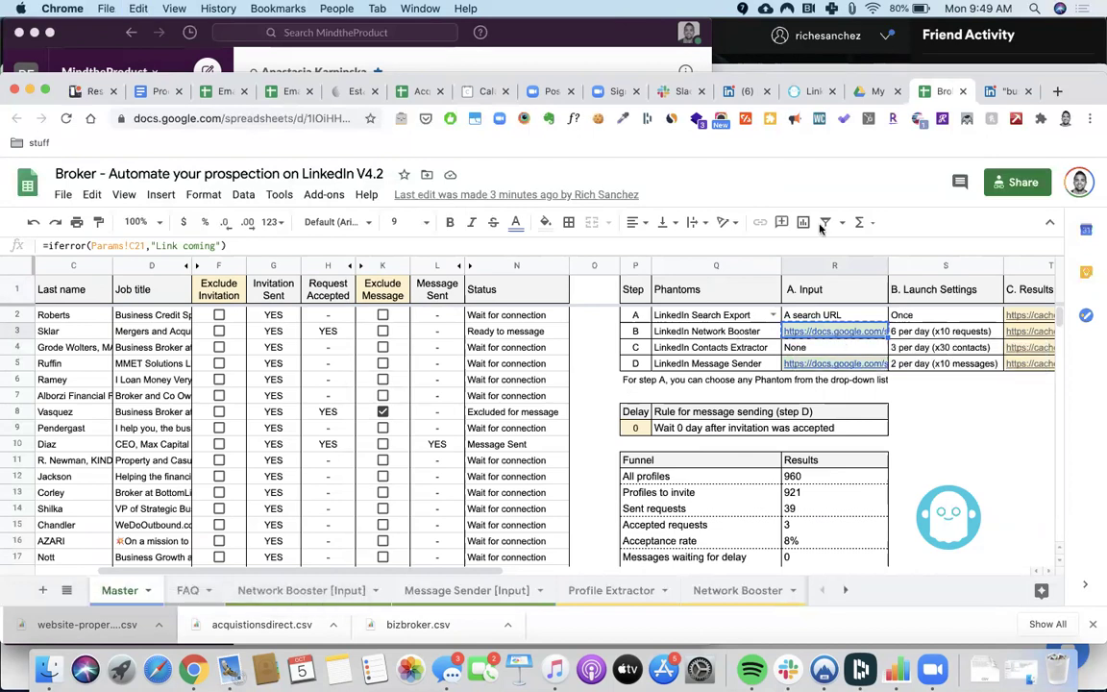
left_click(809, 92)
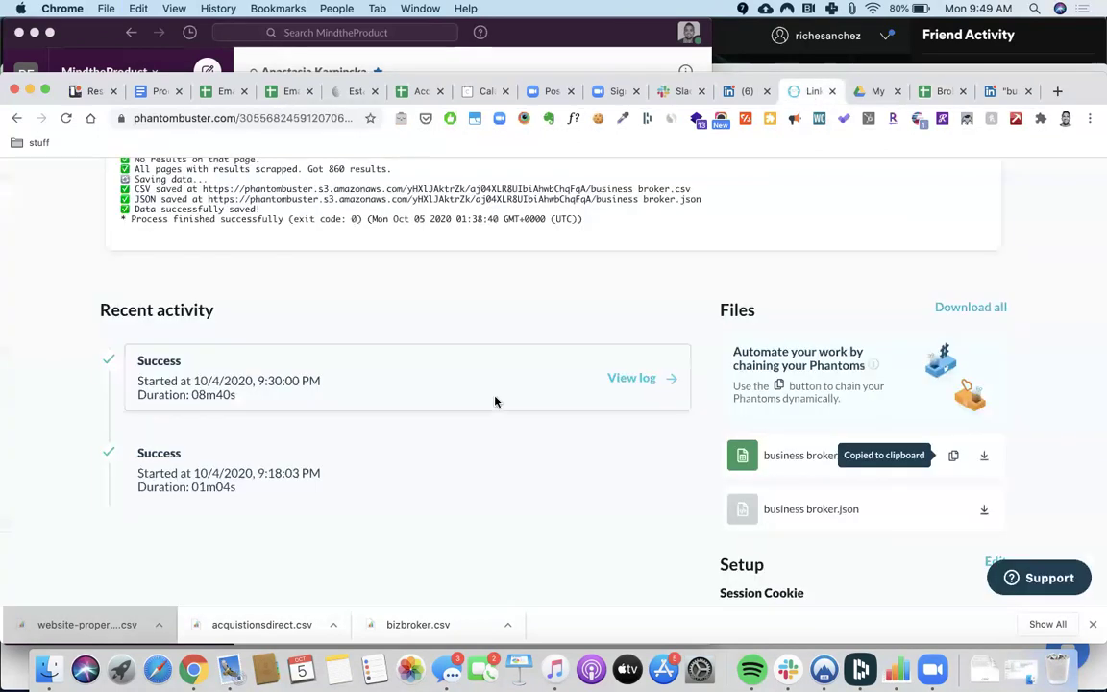
scroll(494, 401, "up", 10)
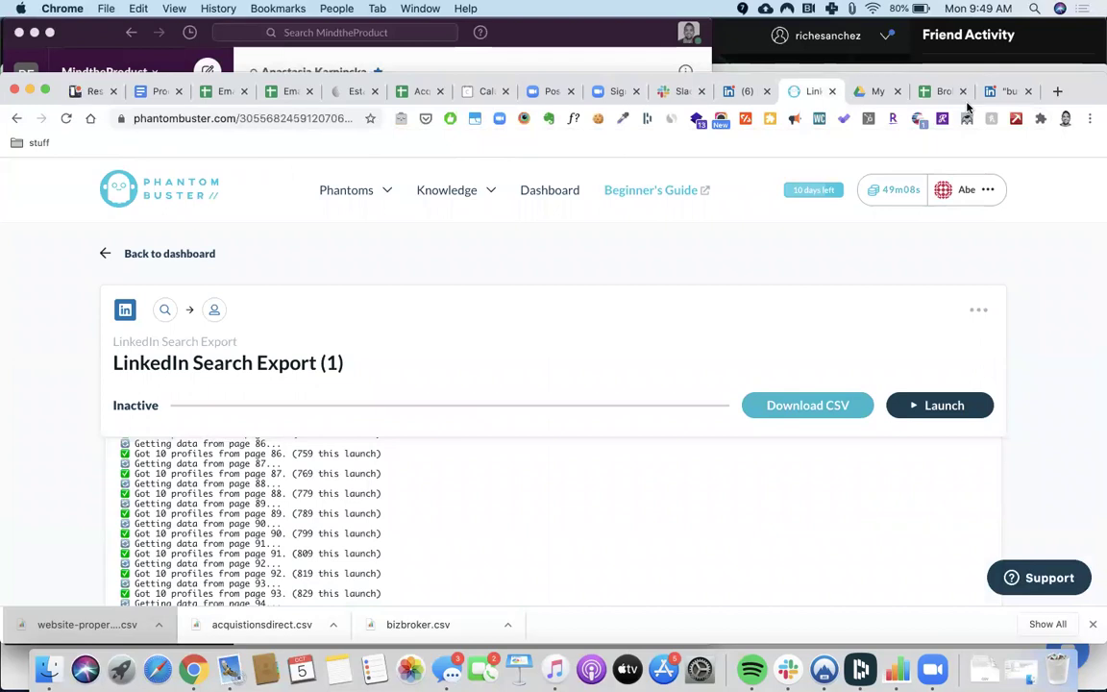
mouse_move(350, 190)
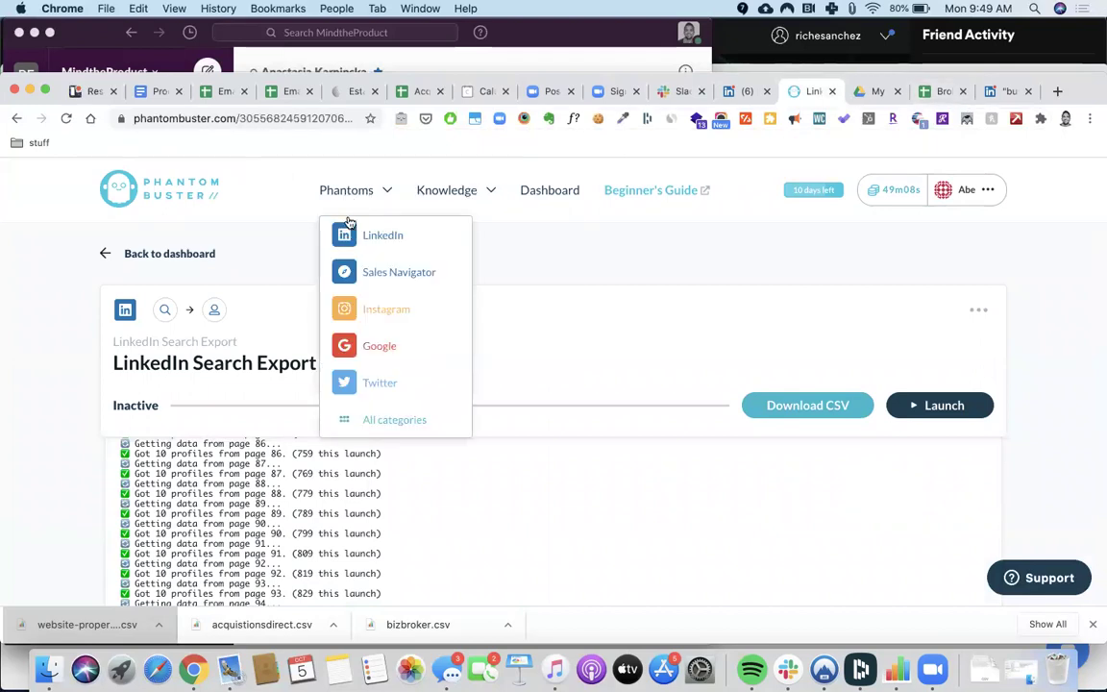
left_click(378, 239)
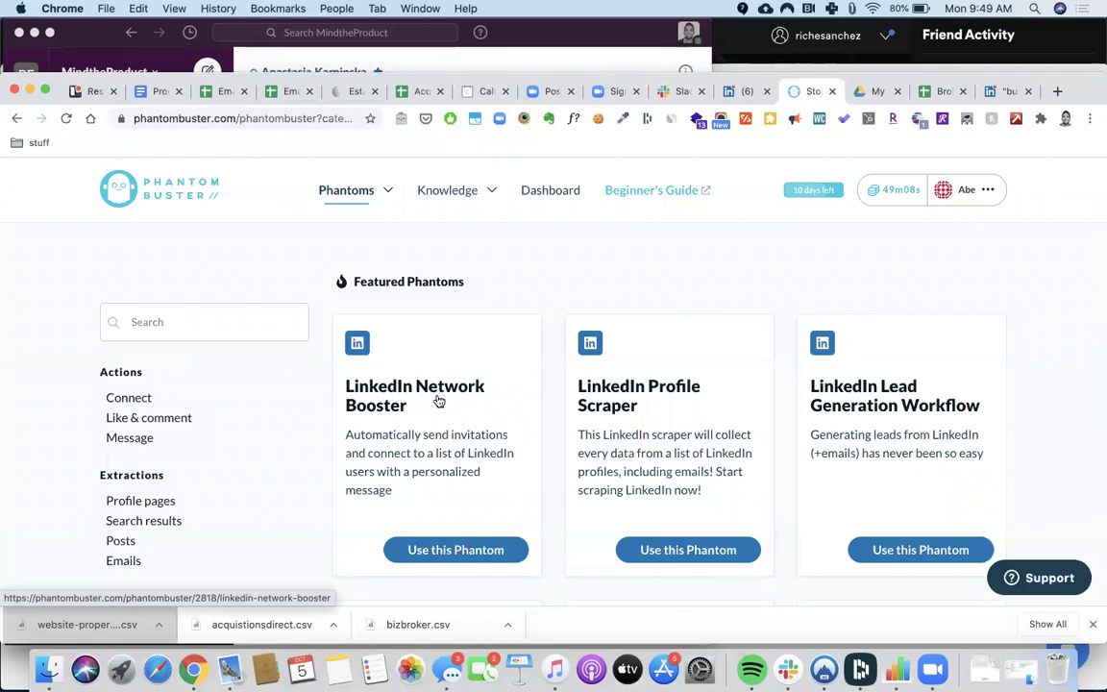
Step: Open the setup of the LinkedIn Network Booster from the Phantombuster dashboard
left_click(544, 193)
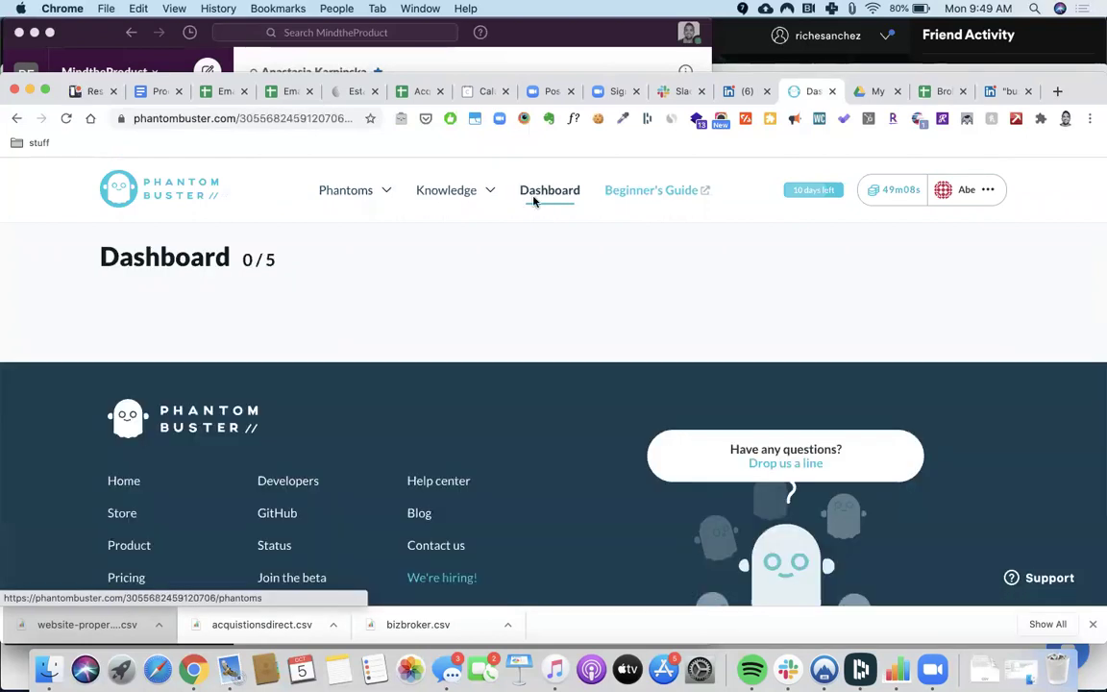
scroll(529, 447, "down", 5)
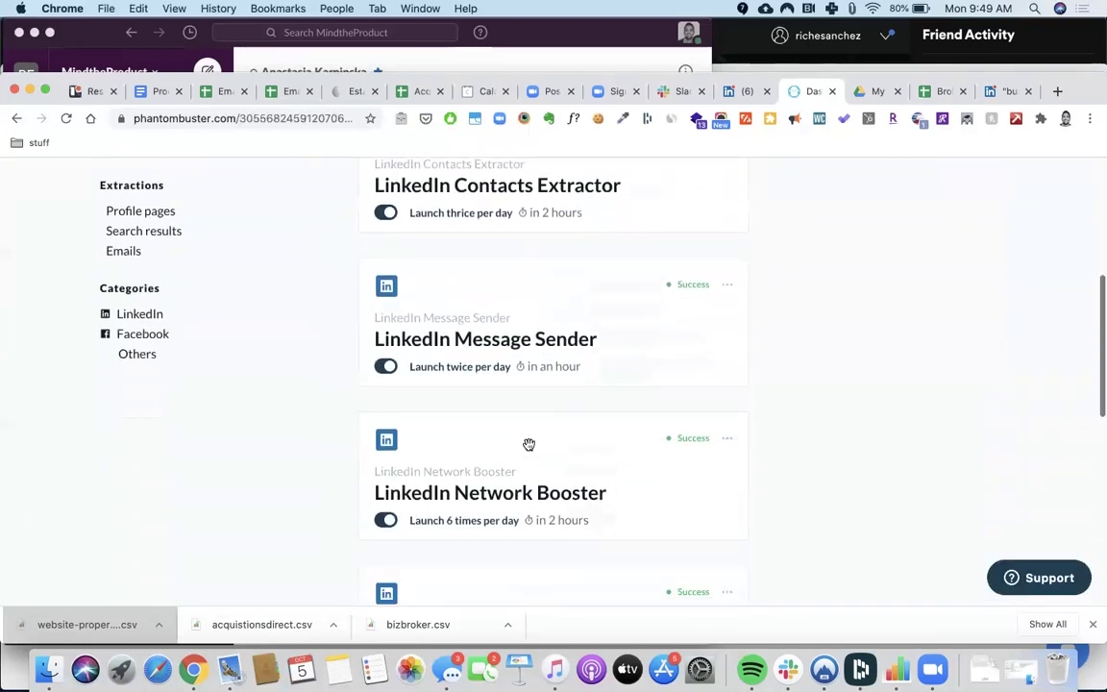
scroll(529, 444, "down", 2)
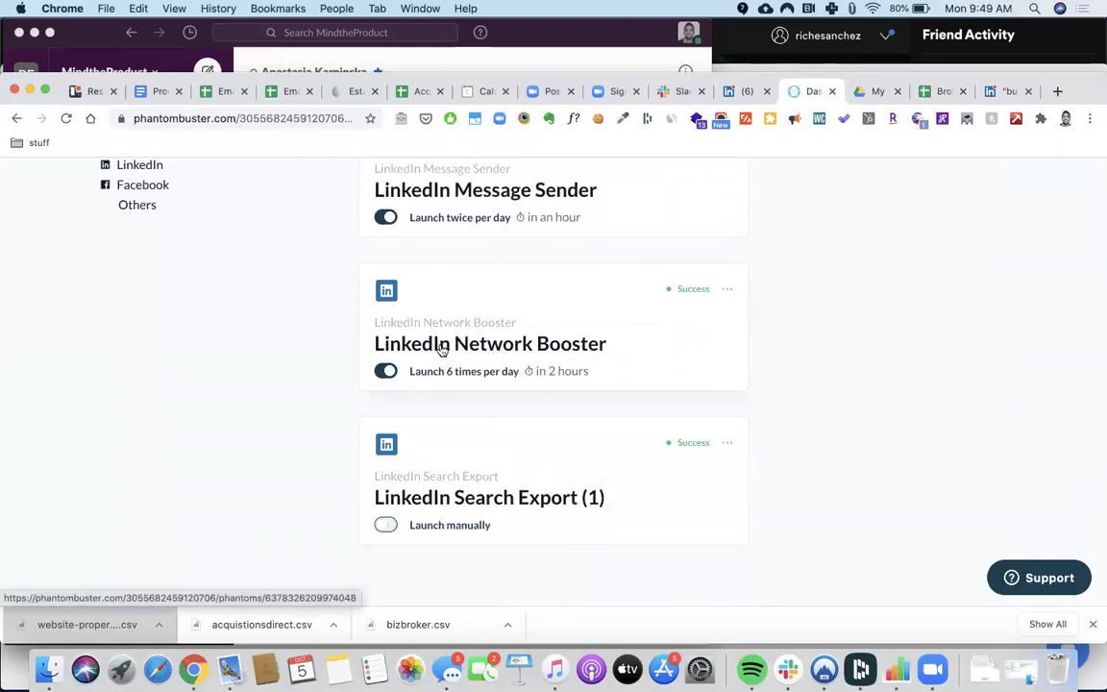
left_click(728, 290)
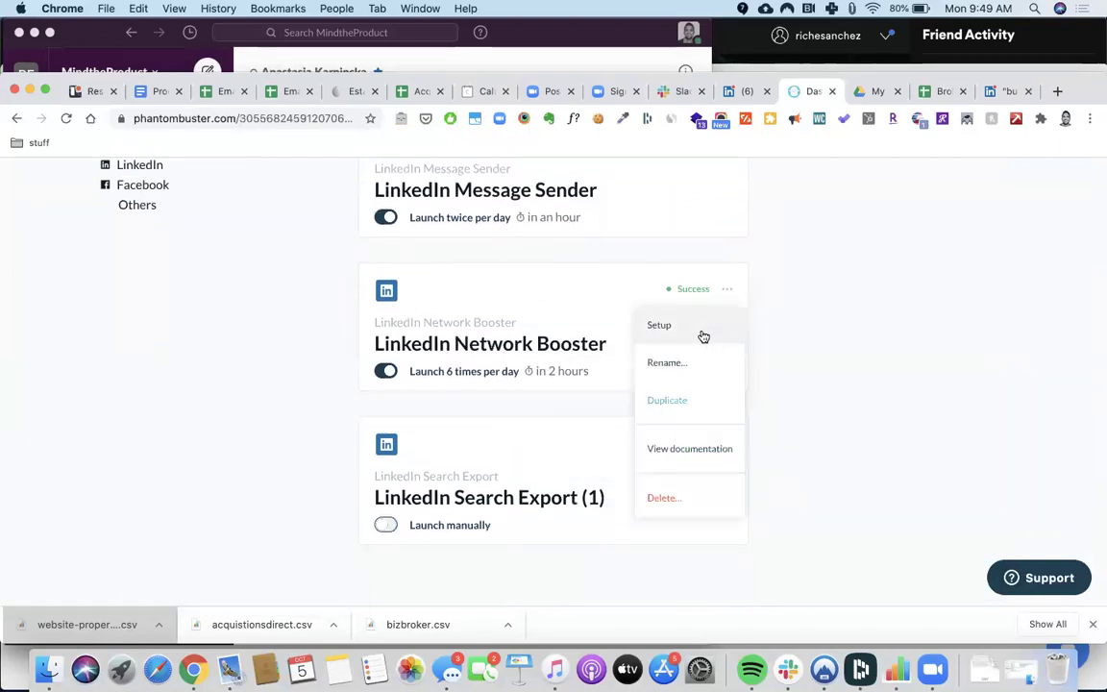
left_click(661, 326)
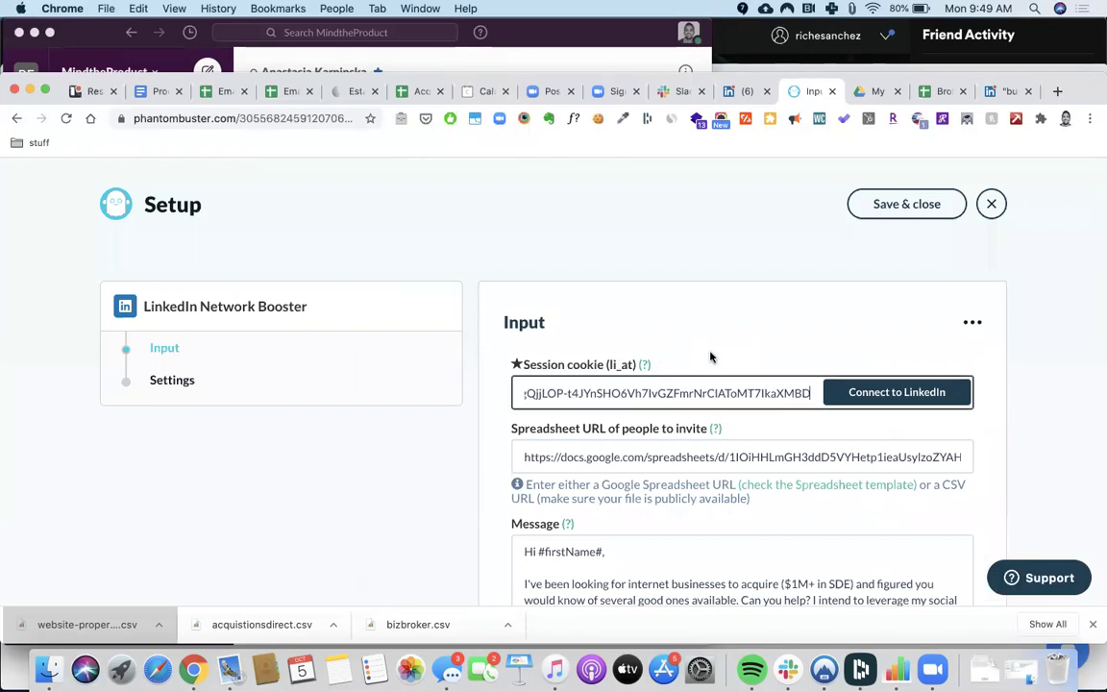
Step: Compare the Network Booster's spreadsheet URL field with the step B input link and profile list in the Broker sheet
scroll(711, 357, "down", 2)
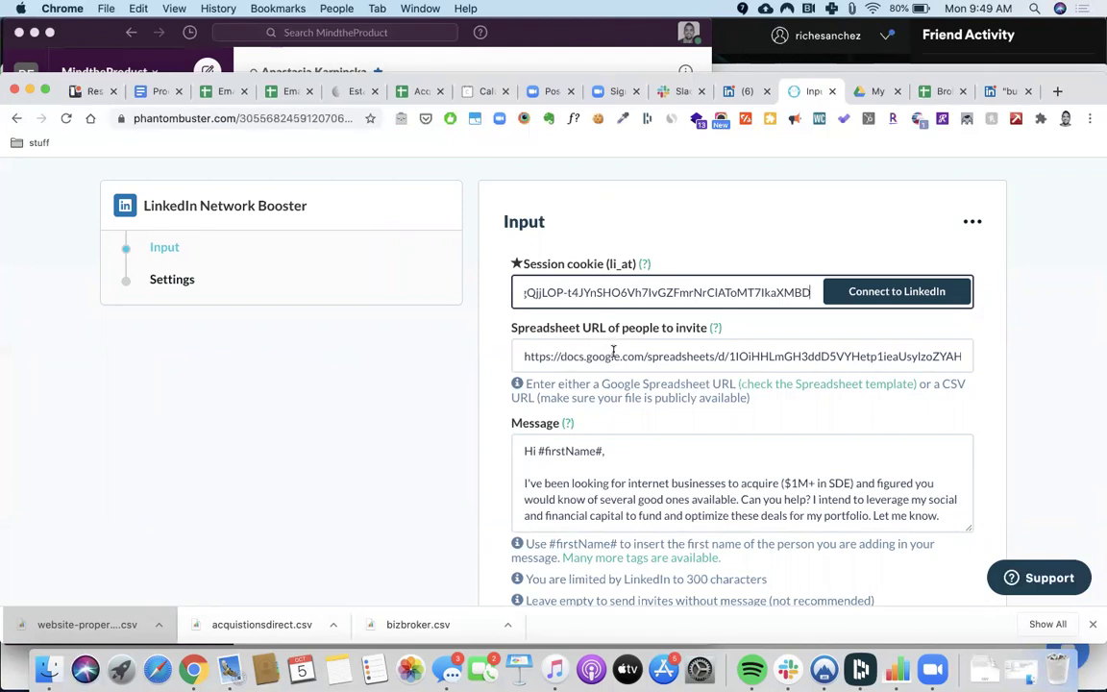
left_click(937, 92)
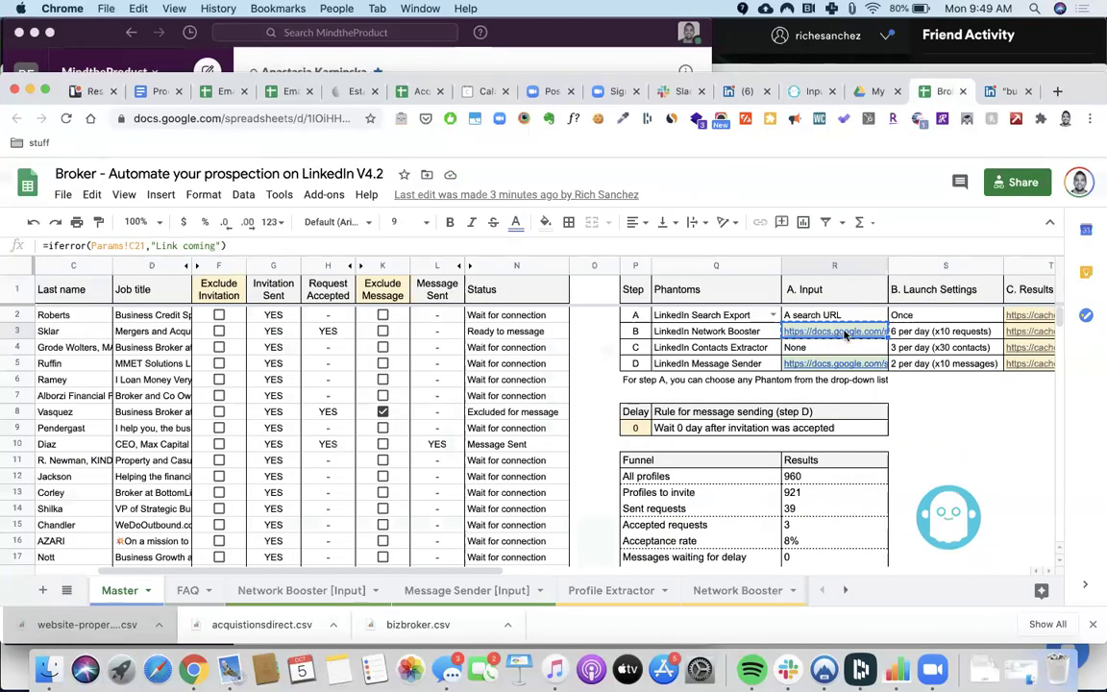
left_click(807, 91)
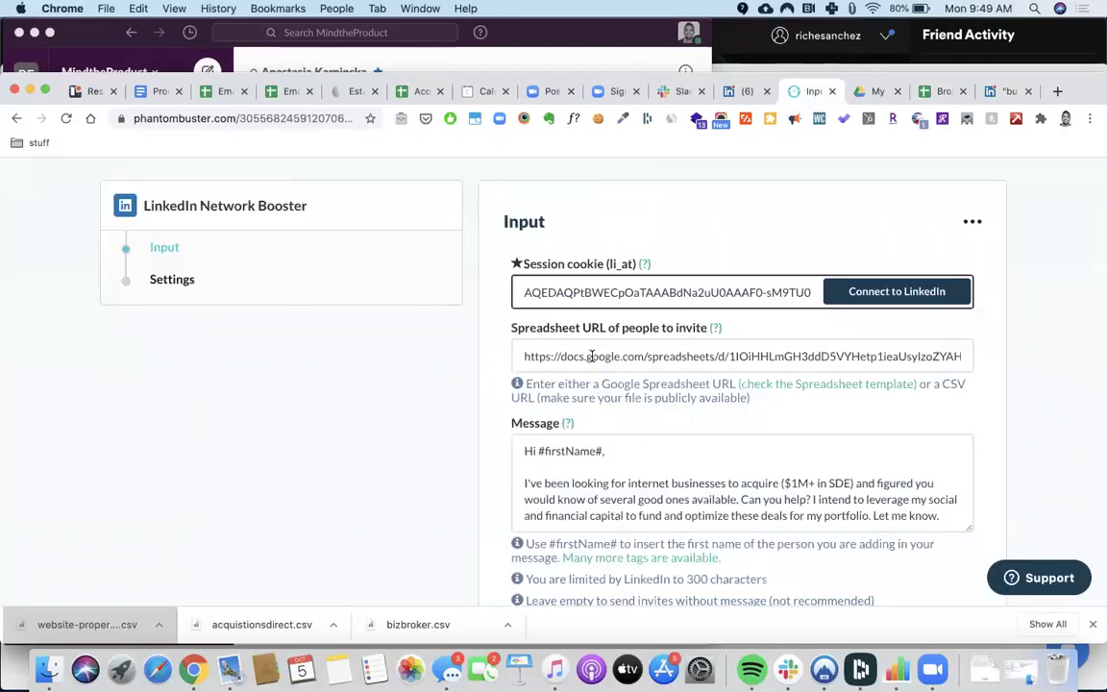
left_click(932, 92)
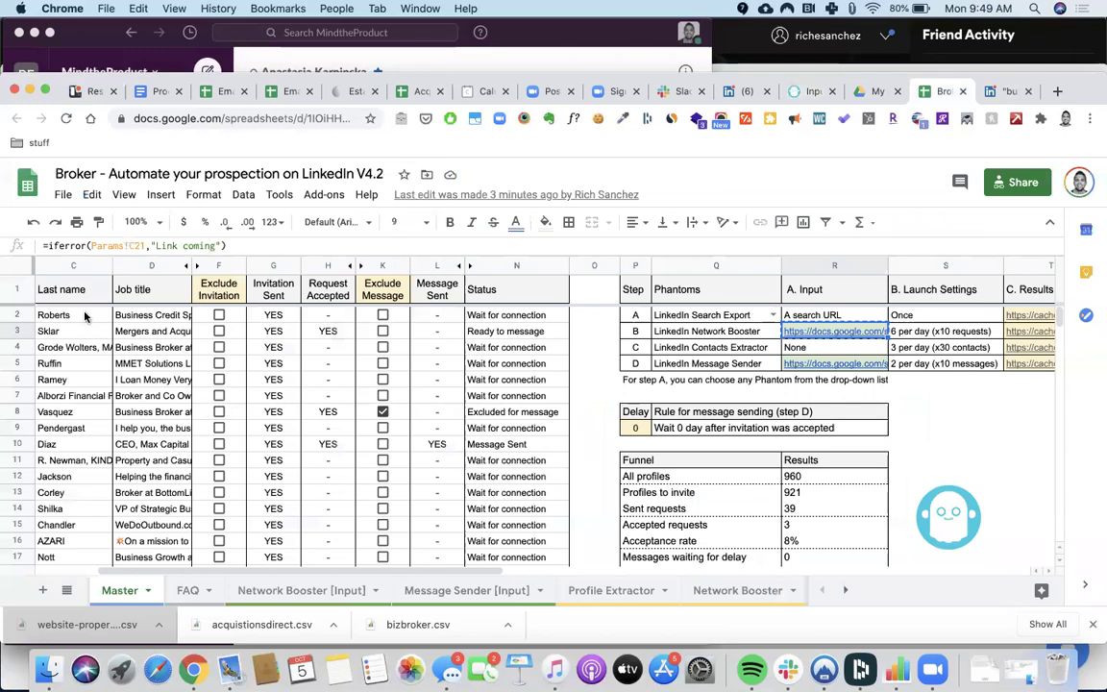
scroll(250, 394, "left", 3)
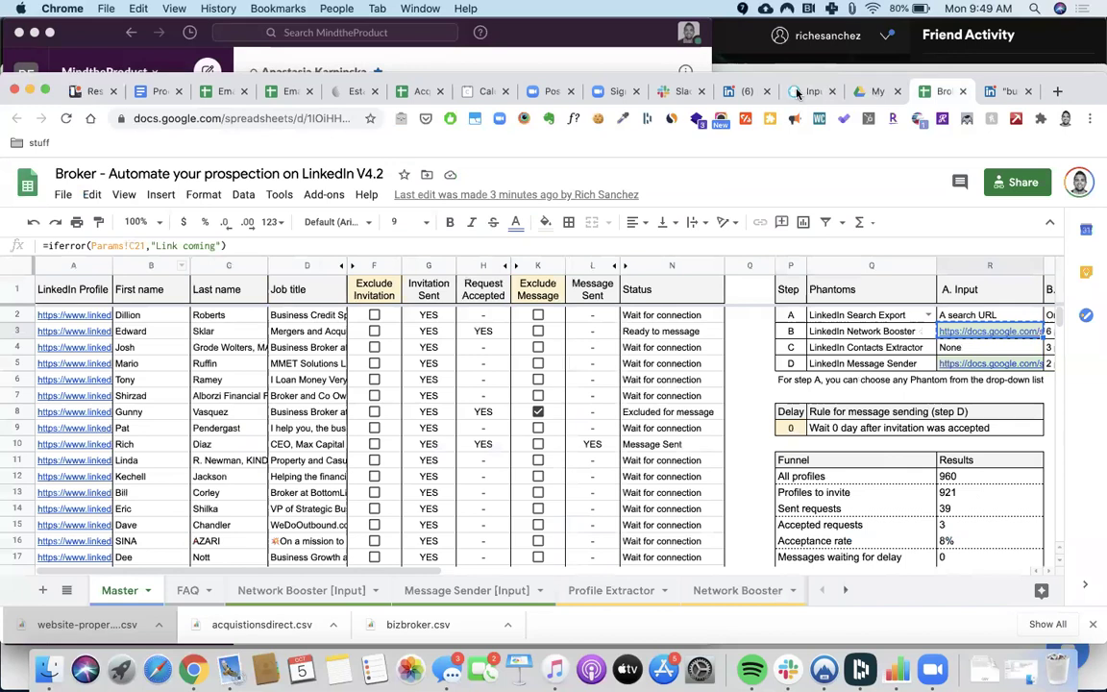
Step: Return to the Network Booster setup in Phantombuster and read through its invitation message and input options
left_click(797, 92)
scroll(596, 442, "down", 2)
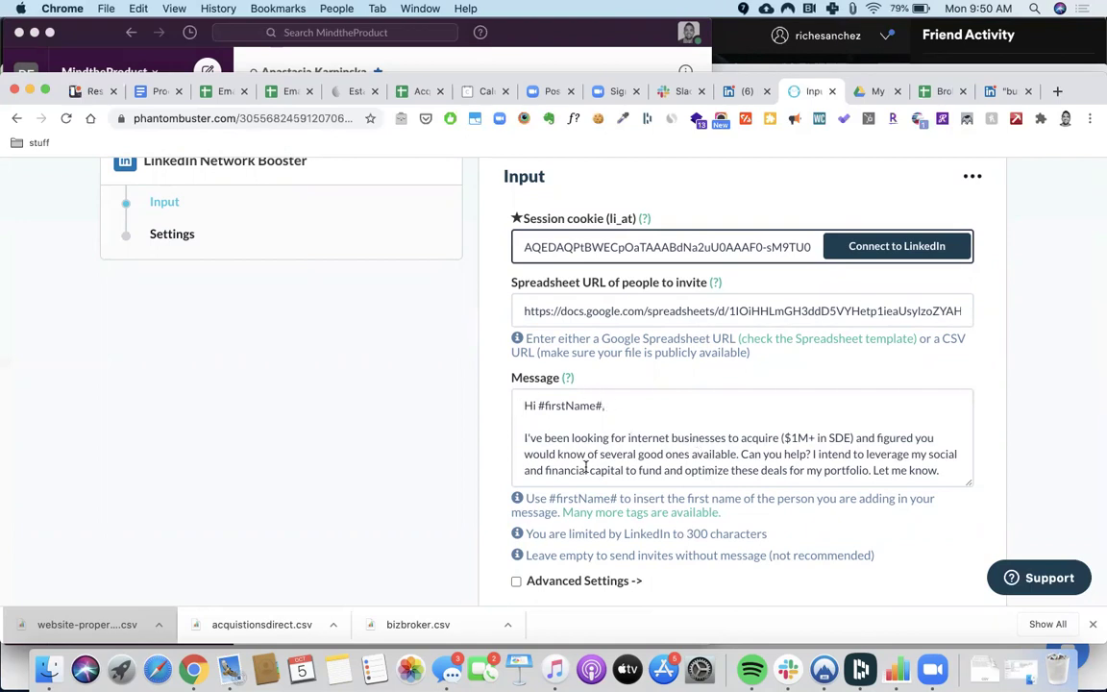
scroll(697, 450, "down", 2)
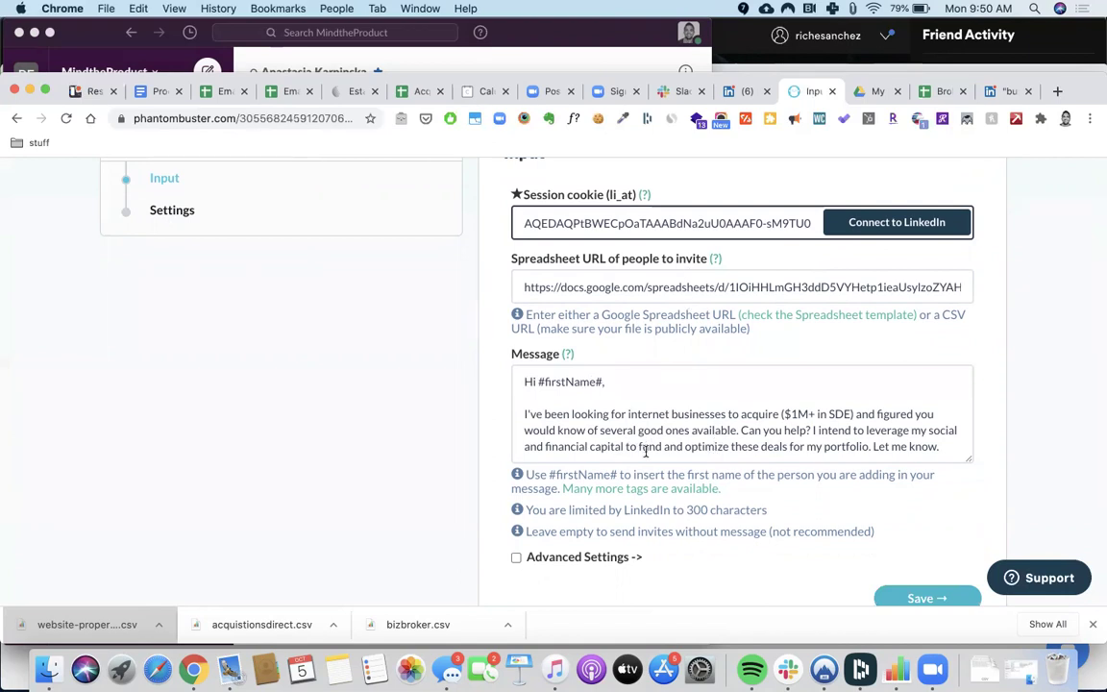
scroll(653, 451, "down", 3)
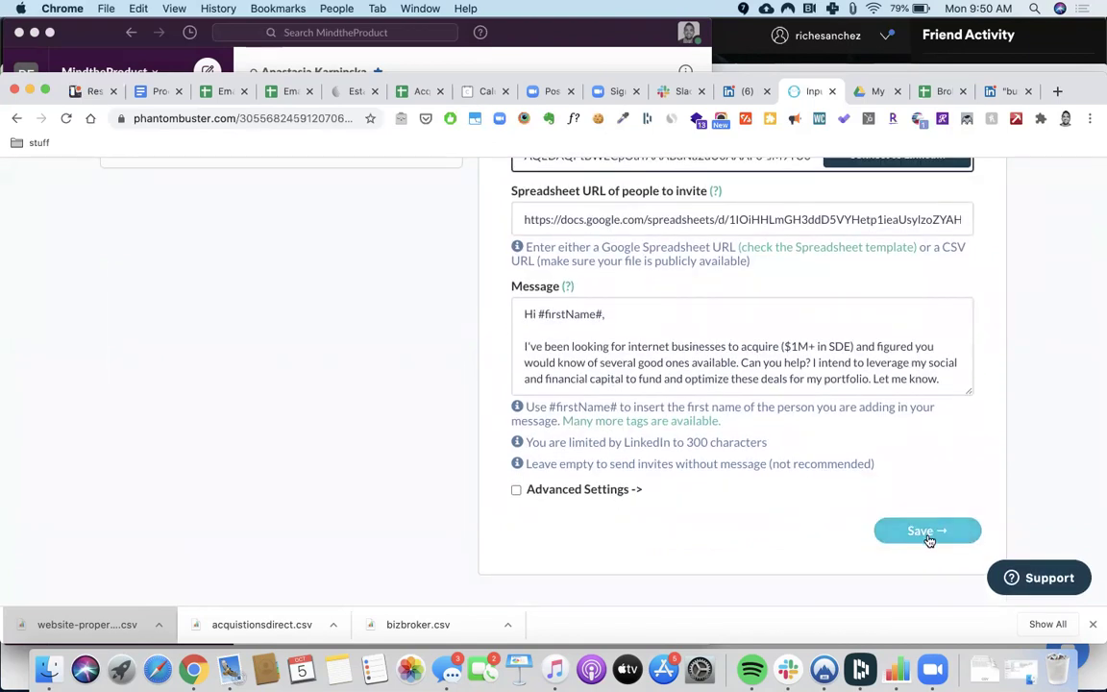
scroll(928, 499, "up", 5)
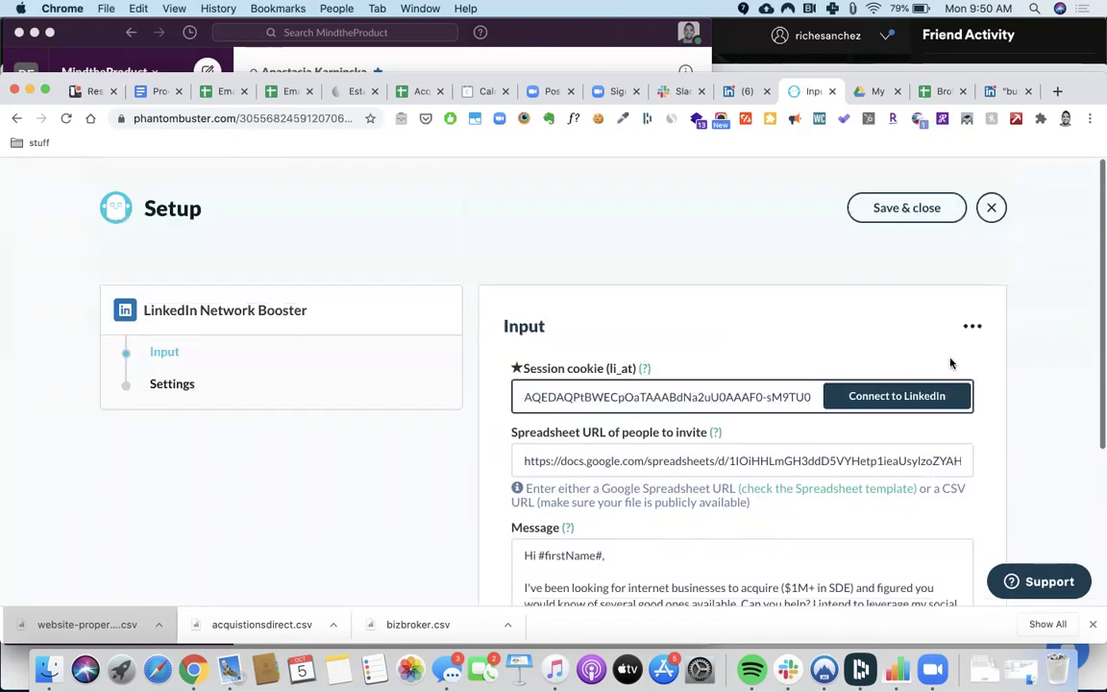
Step: Check the step B launch settings in the Broker sheet, then save the Network Booster's input in Phantombuster
left_click(933, 92)
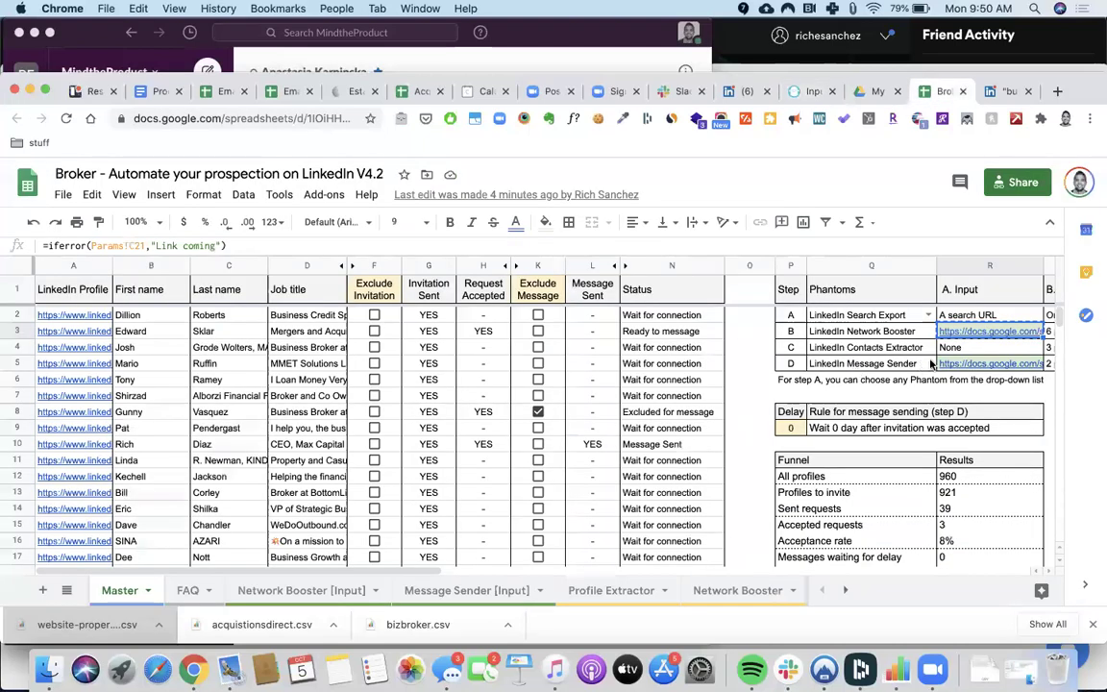
scroll(588, 338, "right", 5)
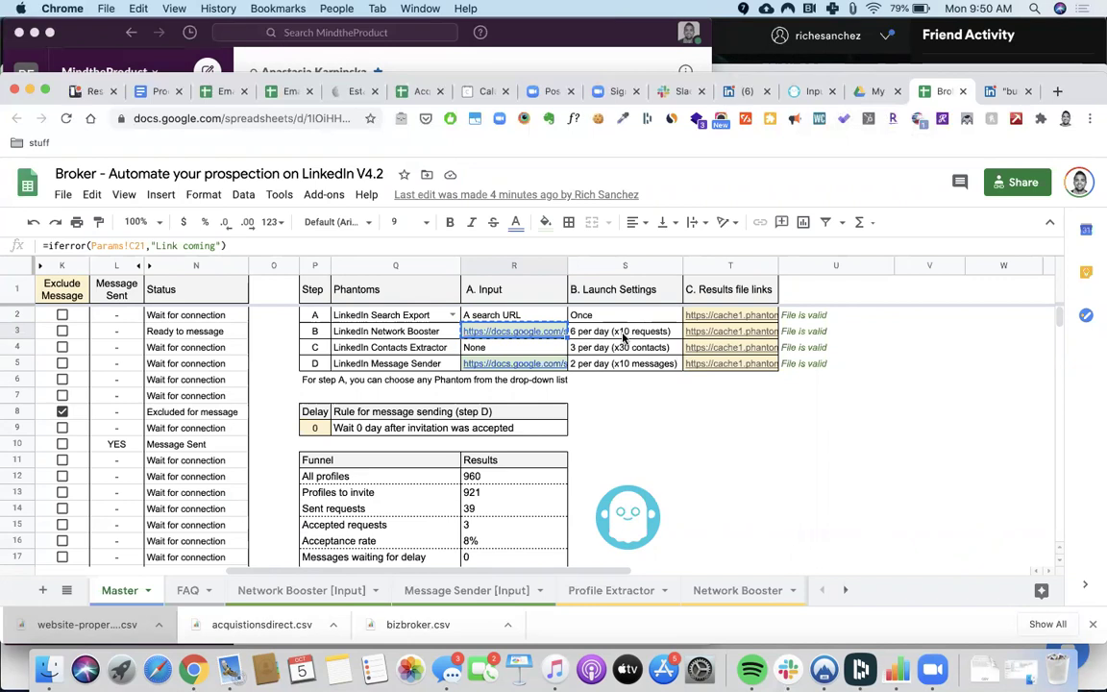
left_click(813, 91)
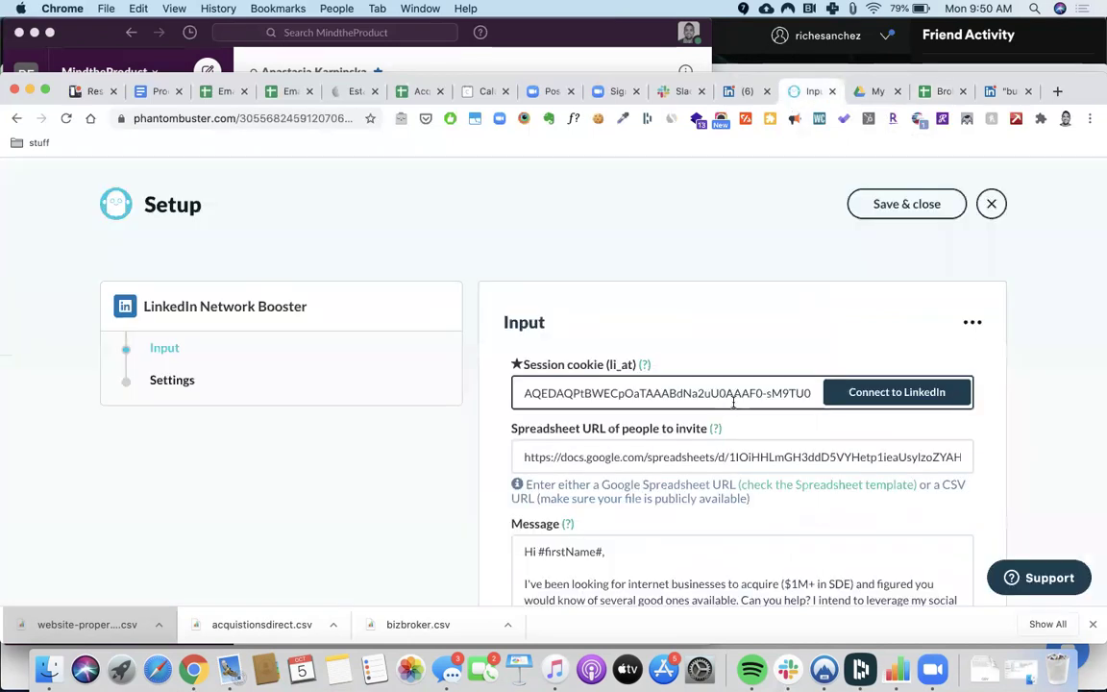
scroll(732, 401, "down", 3)
scroll(991, 392, "down", 2)
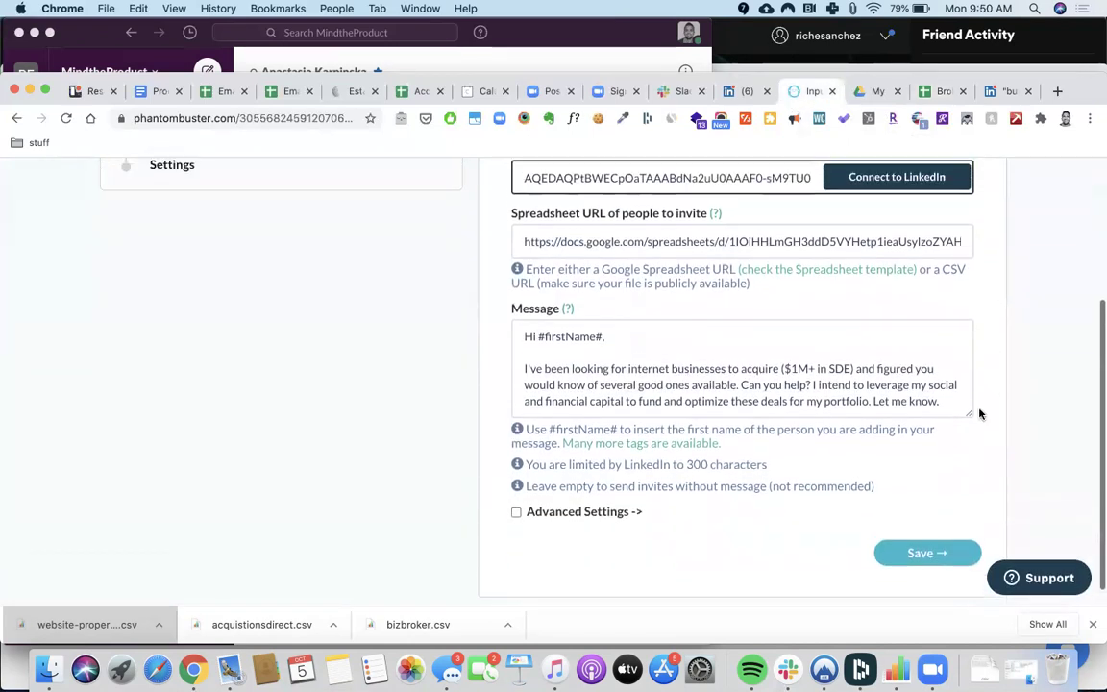
left_click(928, 553)
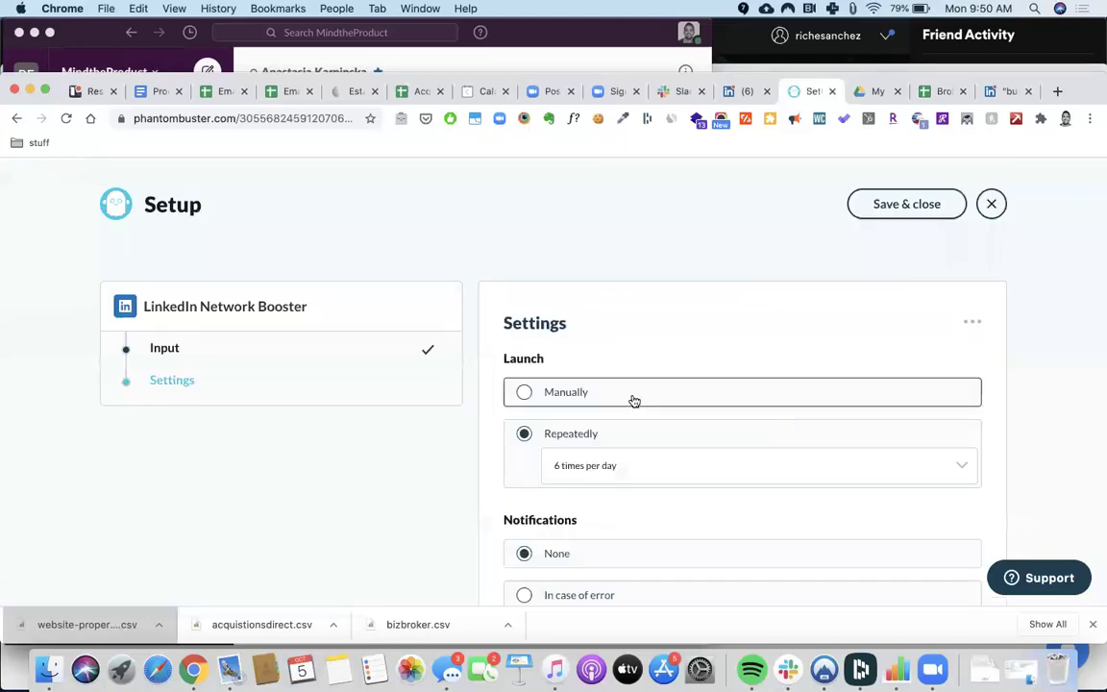
Step: Set the Network Booster to launch repeatedly 6 times per day and save the settings
scroll(634, 401, "down", 1)
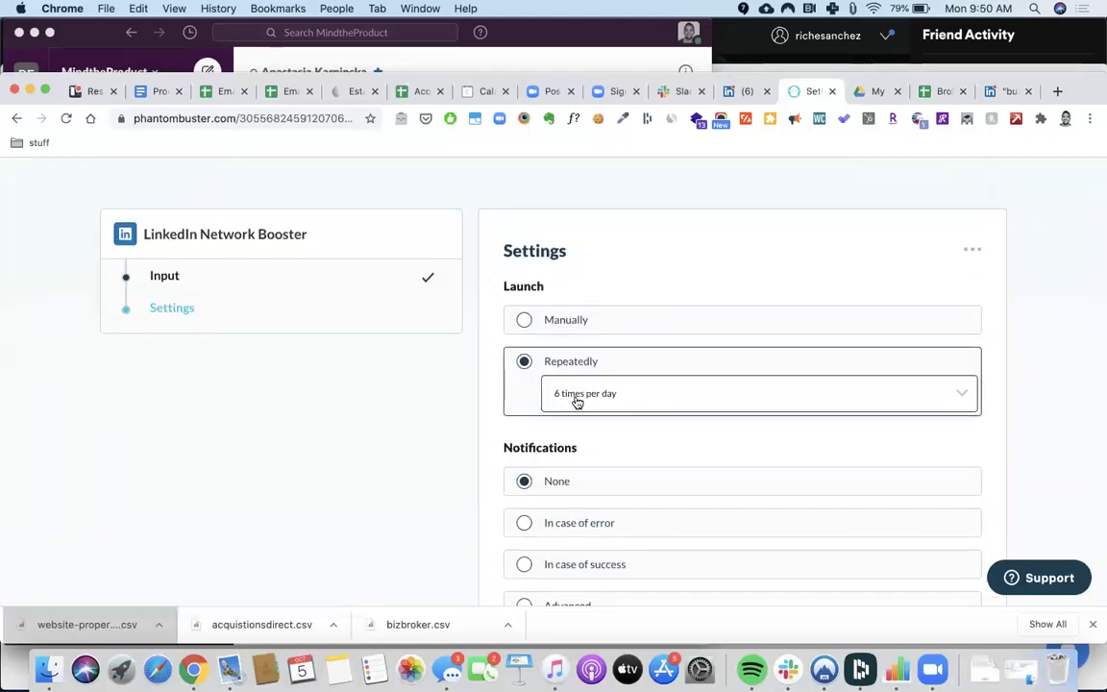
left_click(577, 396)
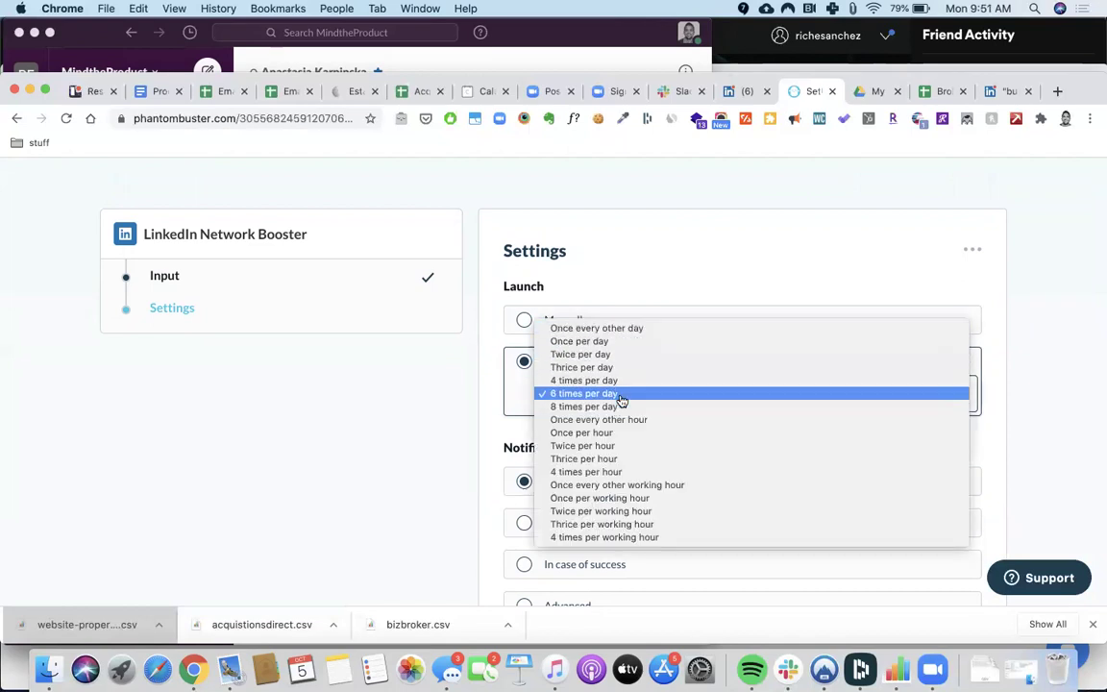
left_click(621, 400)
scroll(946, 558, "down", 2)
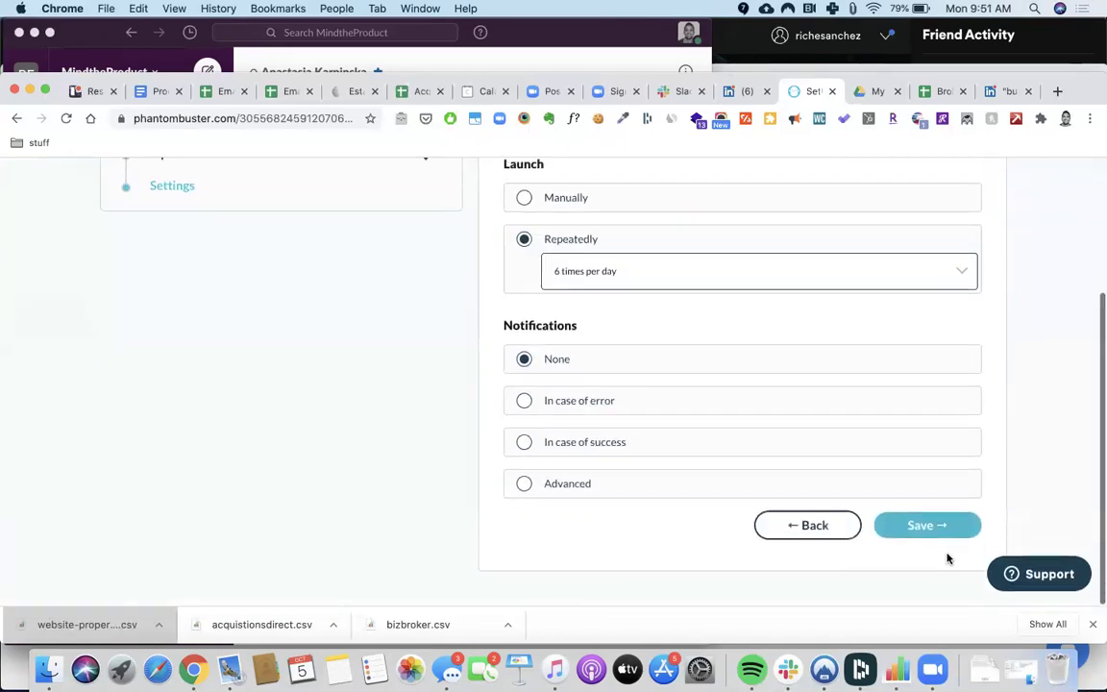
left_click(946, 531)
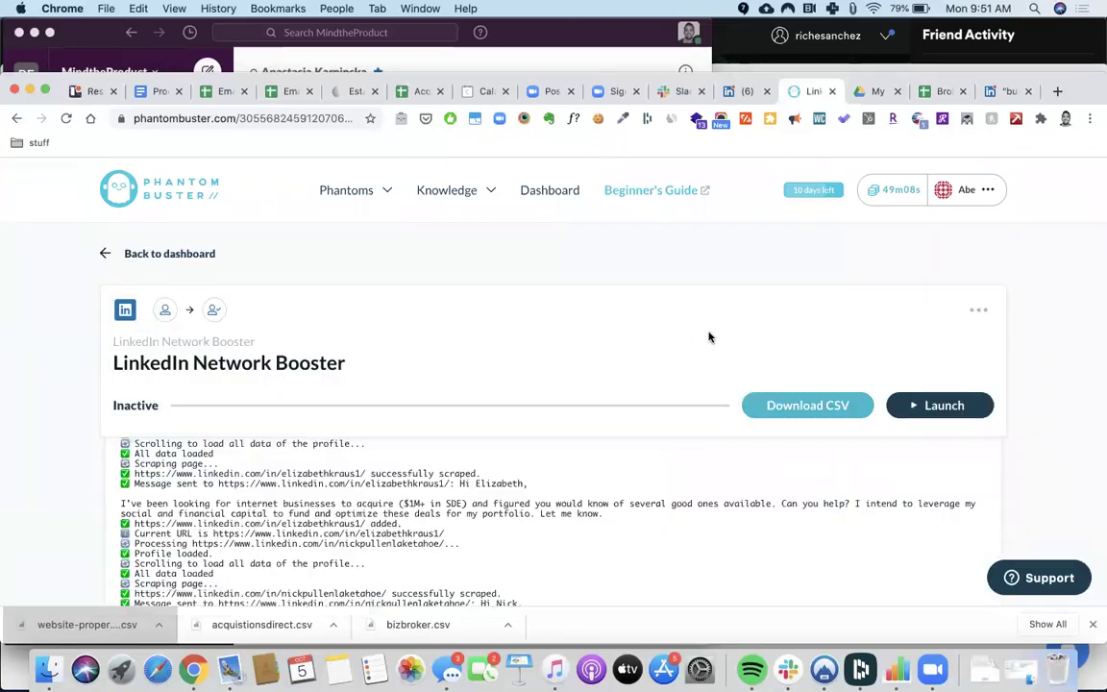
Step: Review the Network Booster's run log for the invitations it sent and the files it saved
scroll(711, 333, "down", 2)
scroll(482, 433, "down", 2)
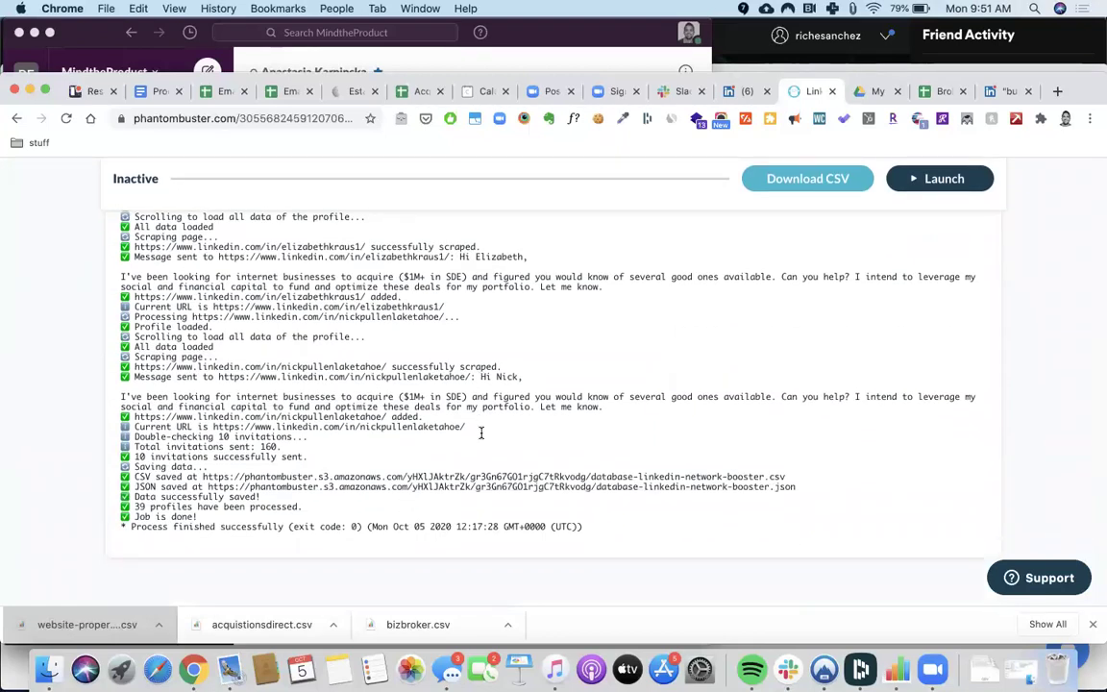
scroll(482, 434, "up", 3)
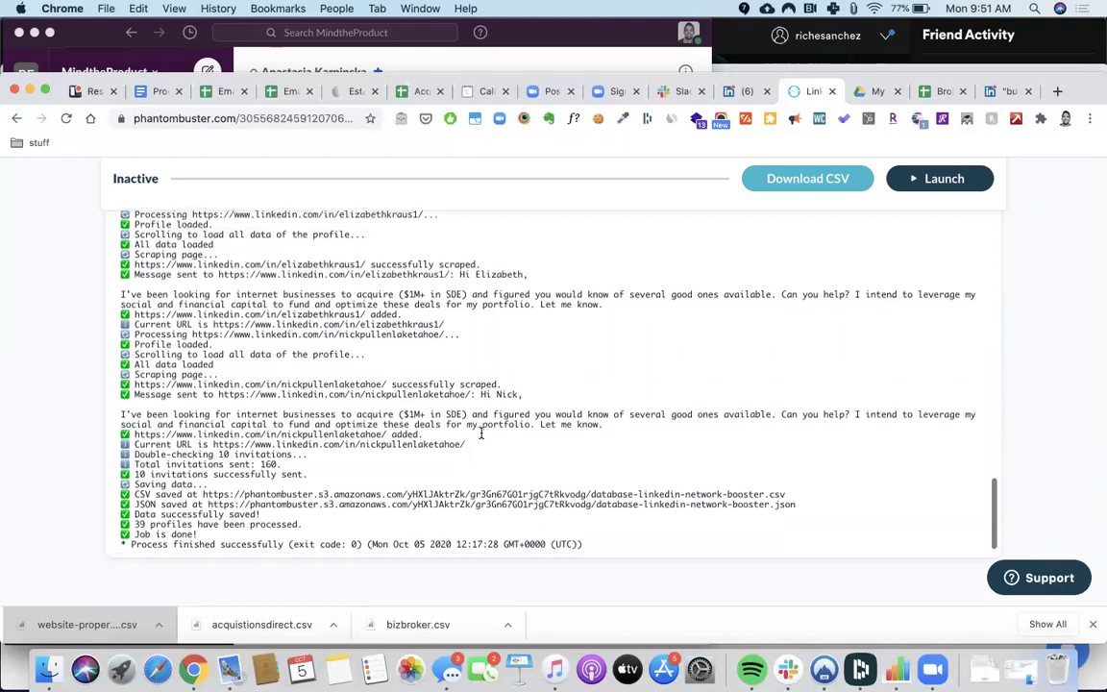
scroll(482, 433, "down", 5)
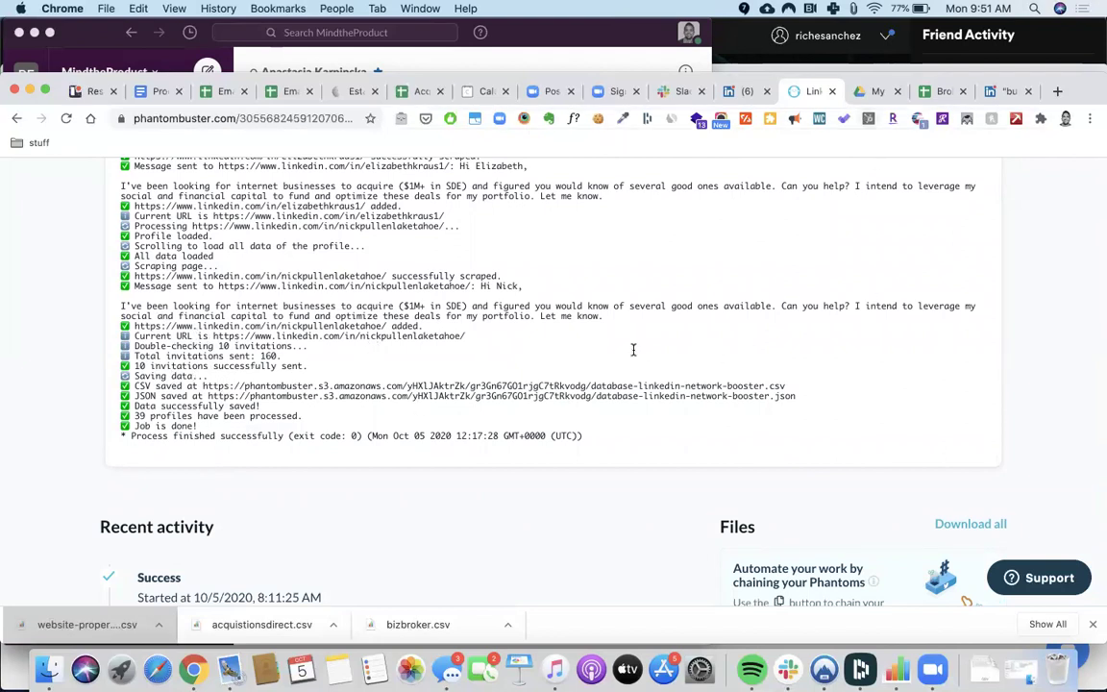
scroll(631, 352, "up", 1)
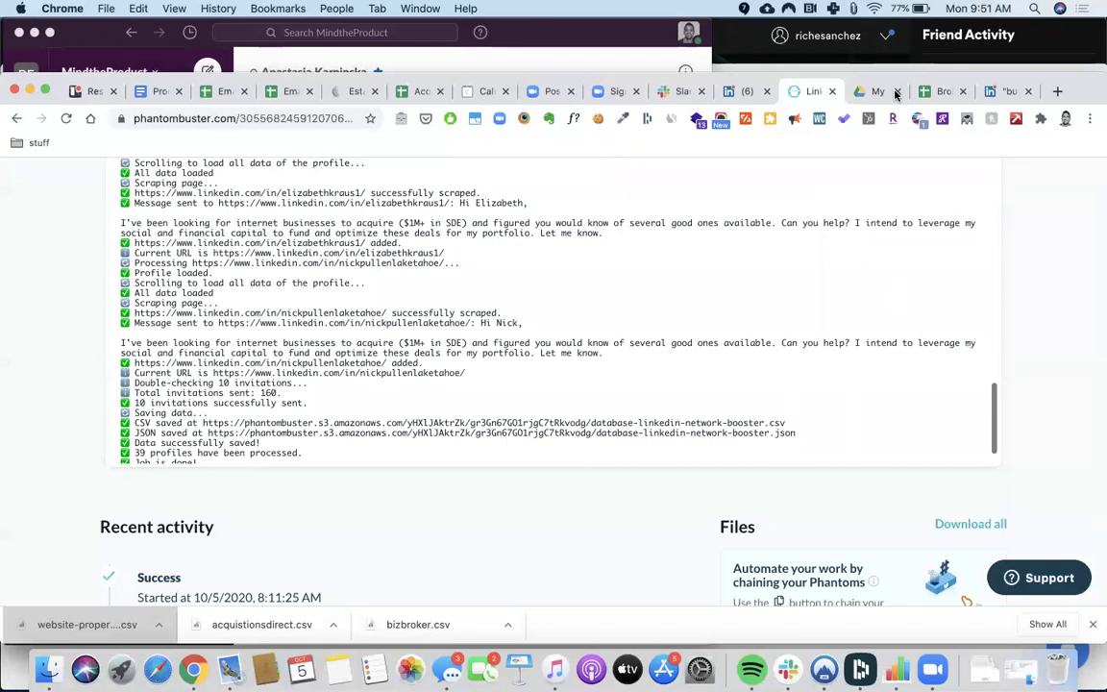
Step: View the results file links in the Broker sheet, then return to the Network Booster's files in Phantombuster
key("ctrl+Tab")
key("ctrl+Tab")
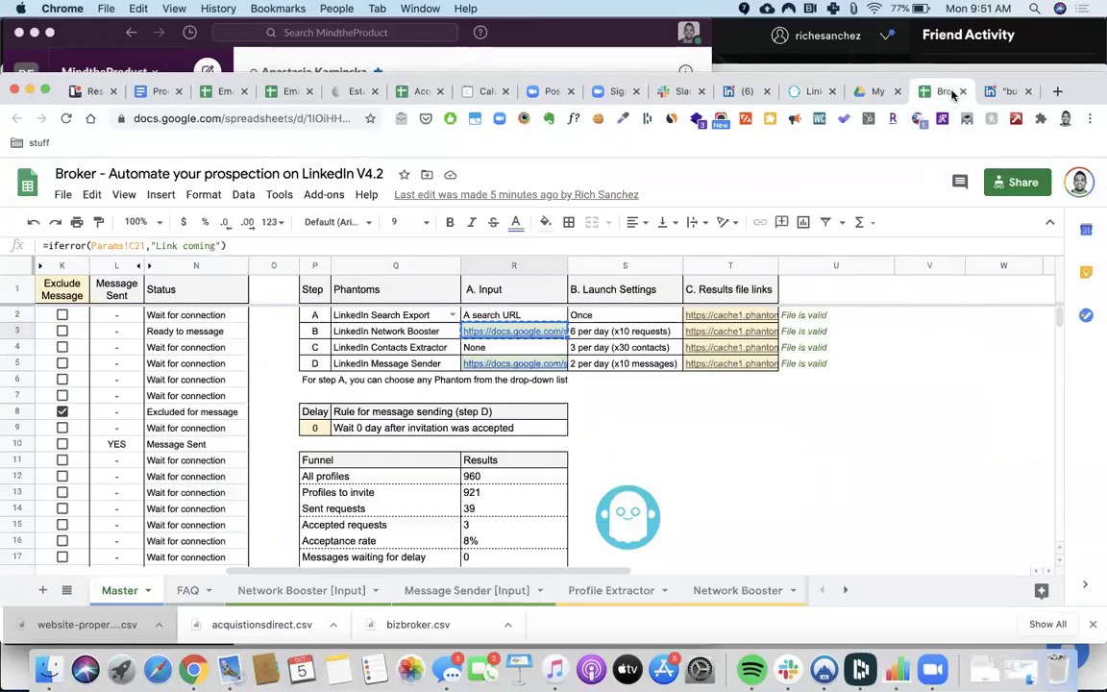
key("ctrl+shift+Tab")
key("ctrl+shift+Tab")
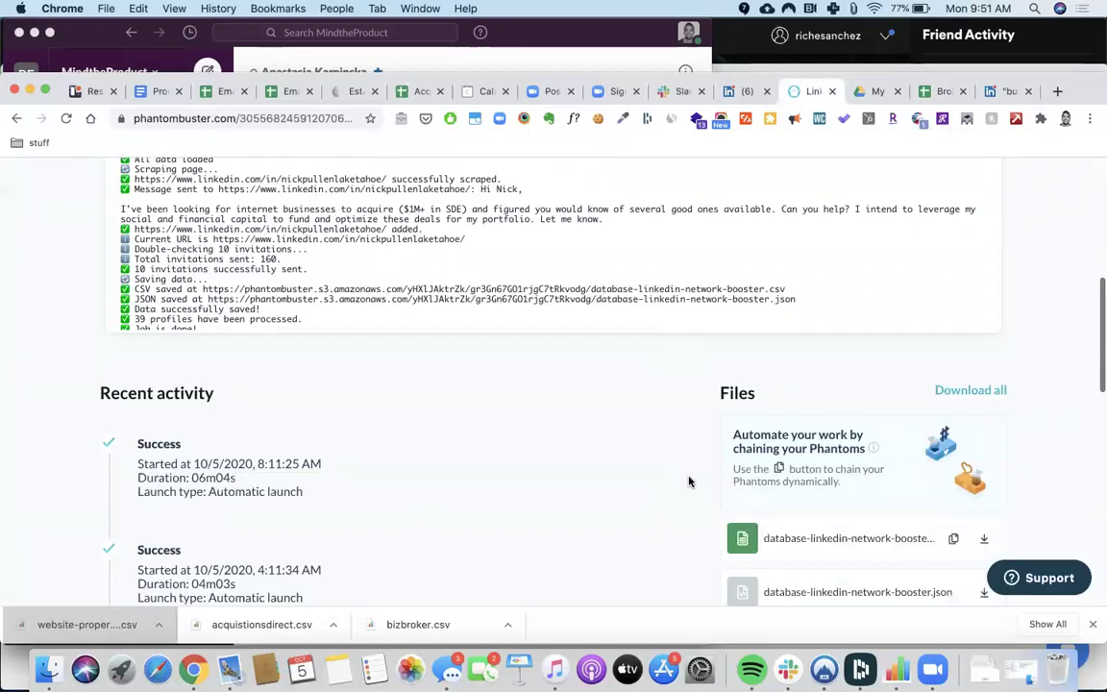
Step: Copy the link to the Network Booster's results CSV file and select step B's results file link cell in the Broker sheet
scroll(576, 452, "down", 1)
scroll(819, 500, "down", 2)
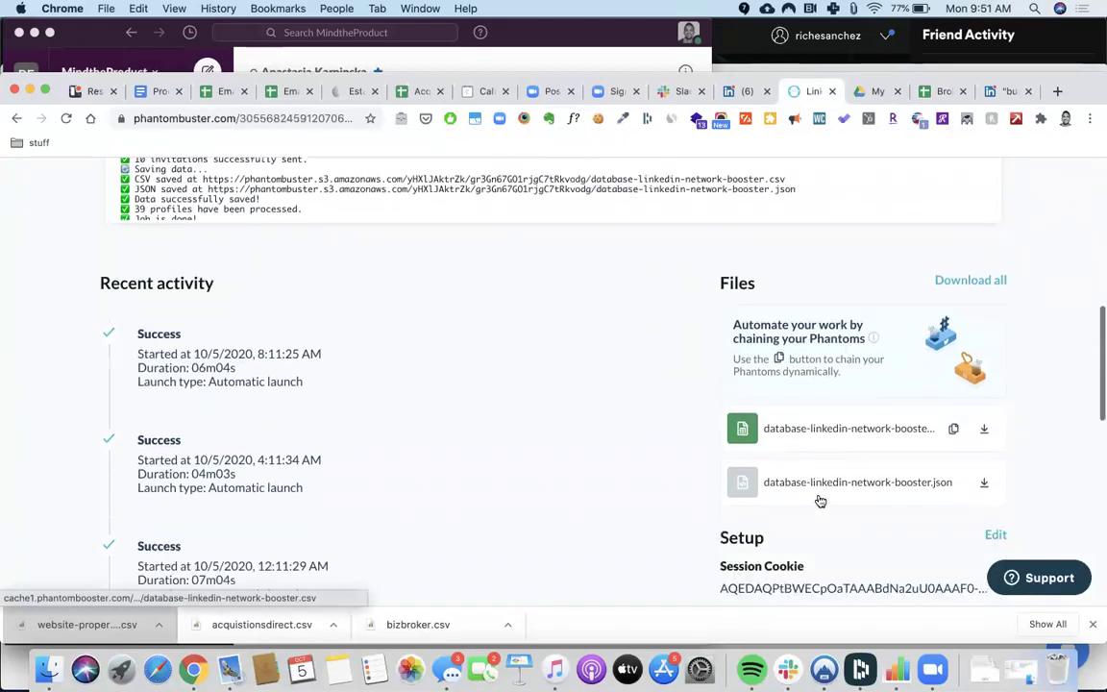
scroll(819, 500, "down", 1)
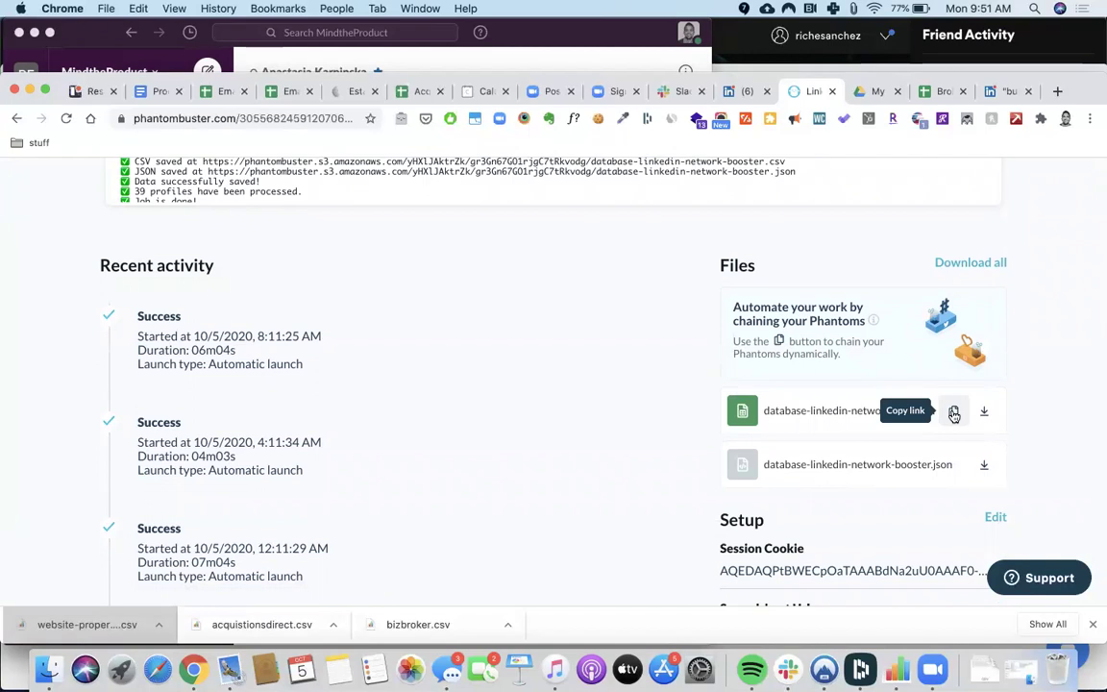
left_click(953, 413)
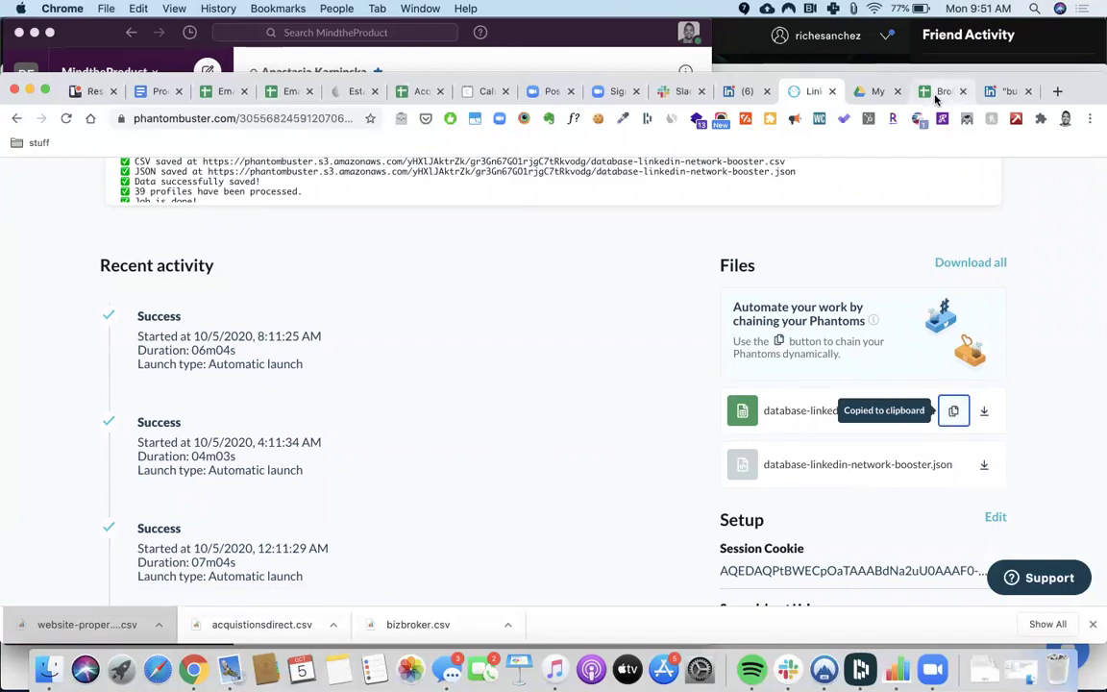
key("ctrl+Tab")
key("ctrl+Tab")
mouse_move(721, 332)
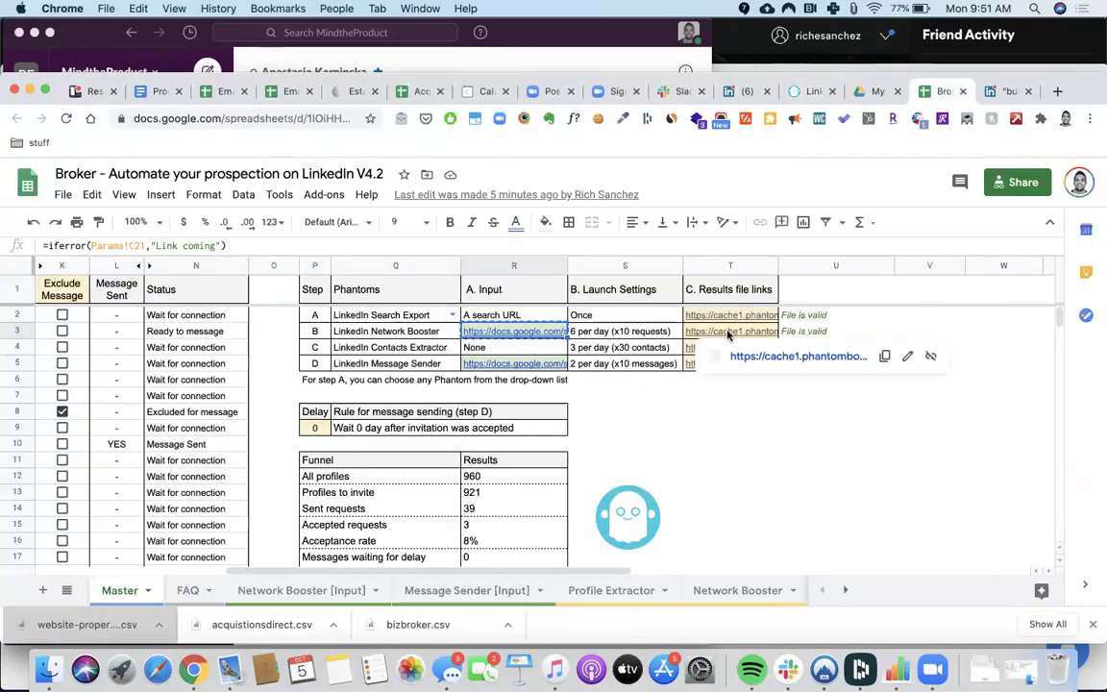
left_click(694, 334)
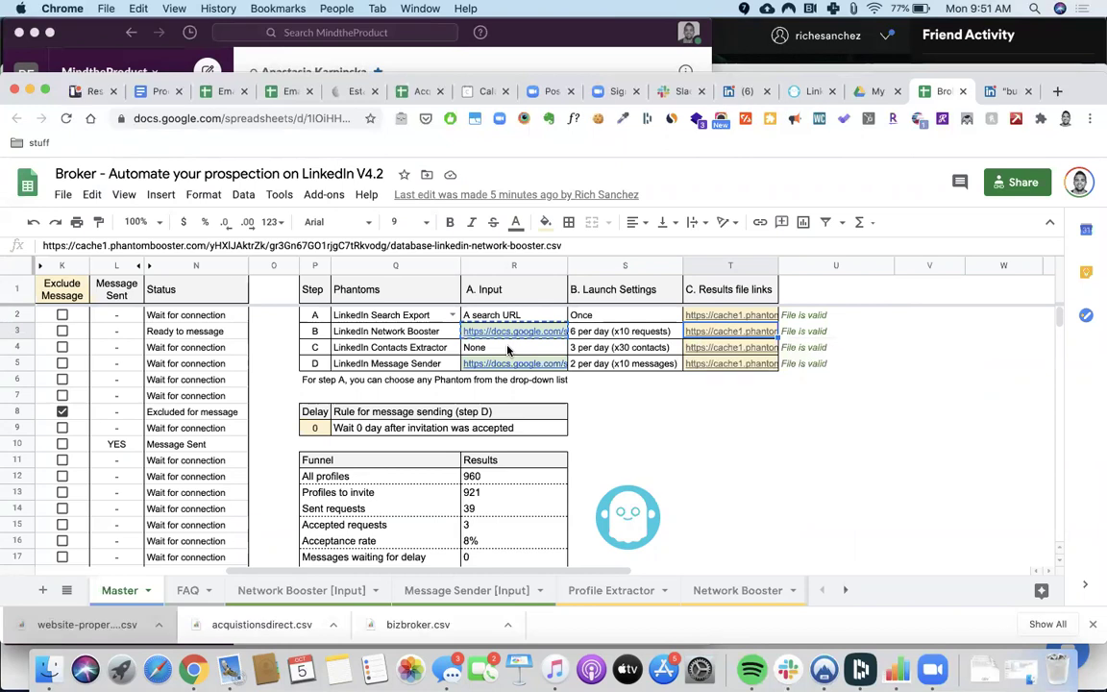
Step: Review the prospects' invitation, acceptance and message columns alongside the LinkedIn Contacts Extractor row in the Broker sheet
scroll(508, 350, "left", 2)
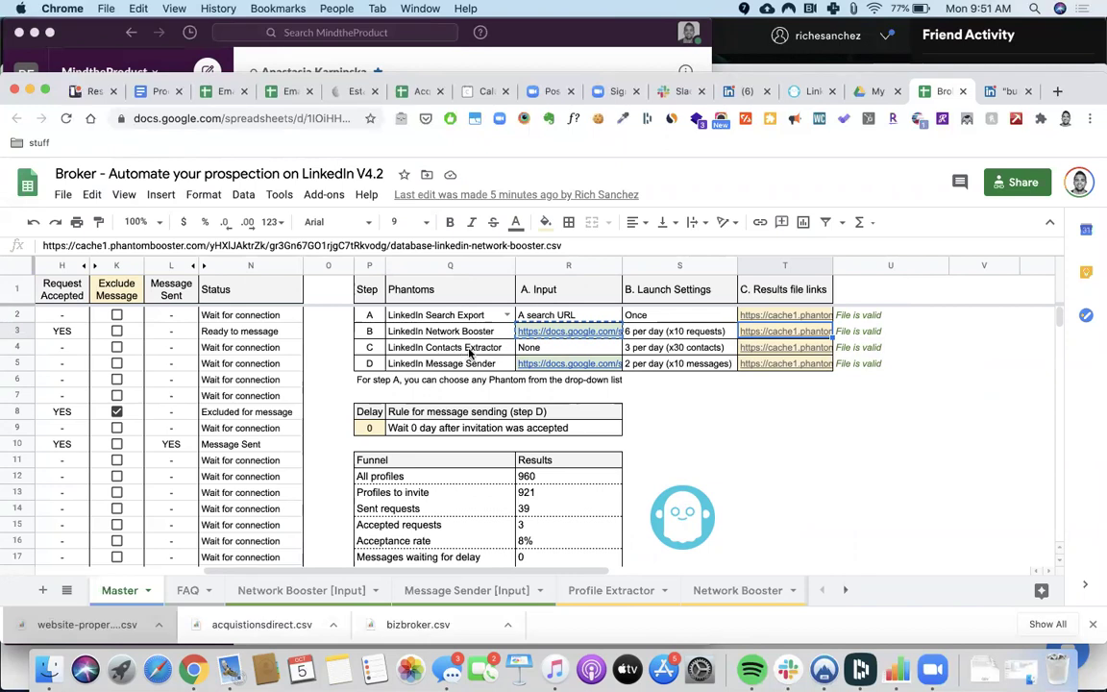
scroll(470, 353, "left", 1)
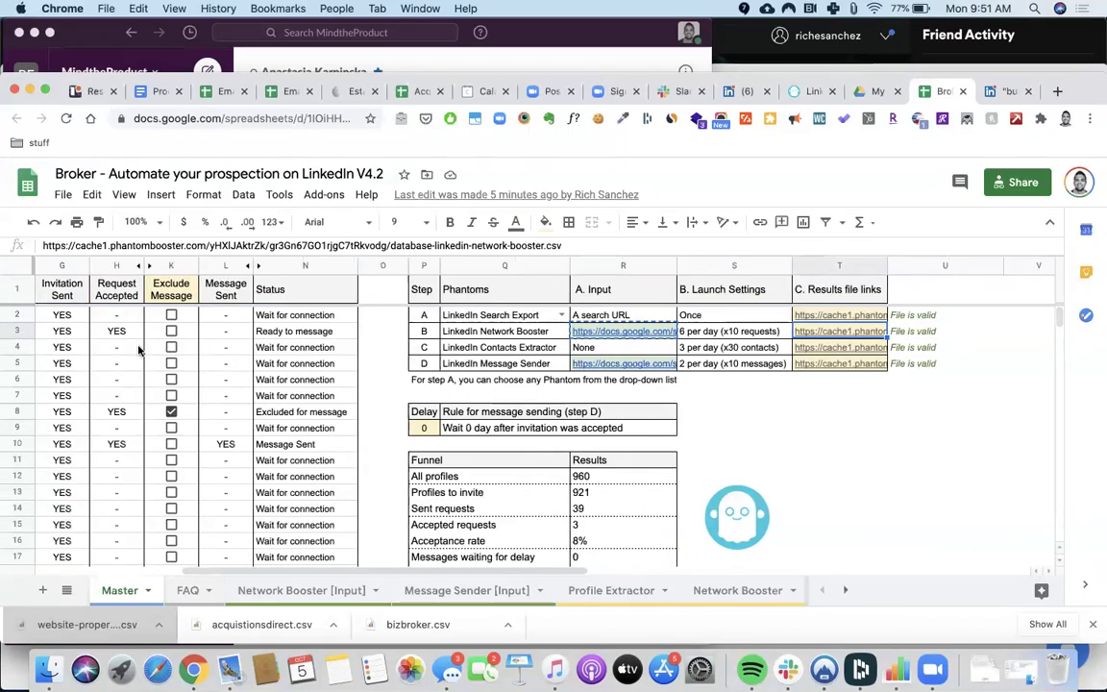
scroll(141, 348, "left", 5)
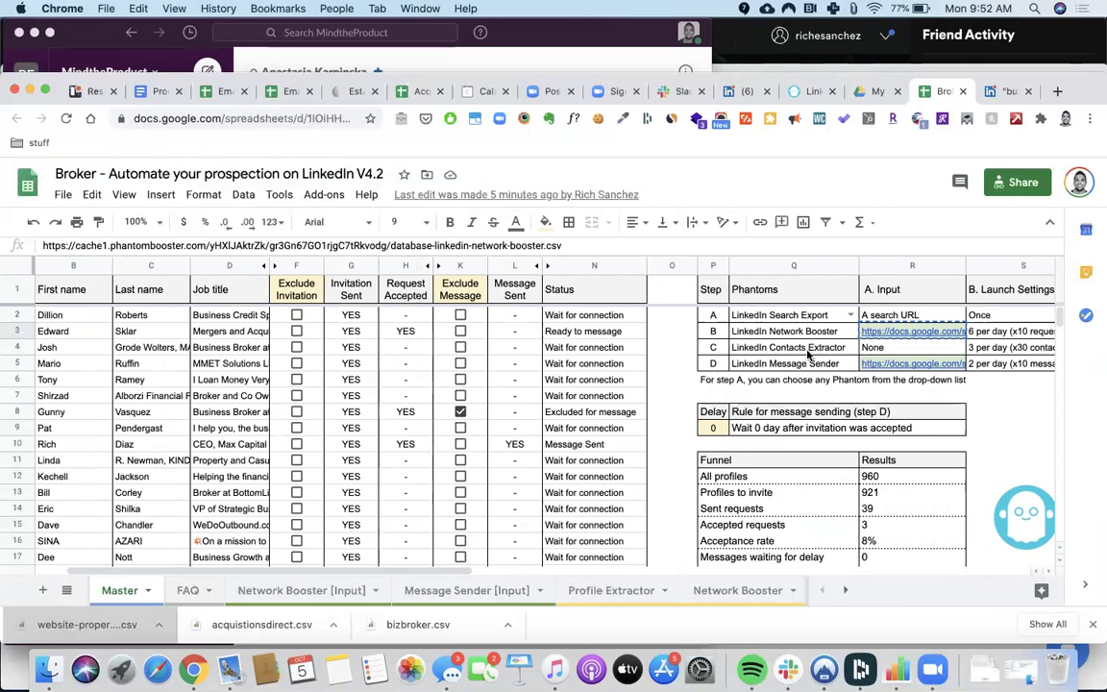
scroll(810, 354, "right", 2)
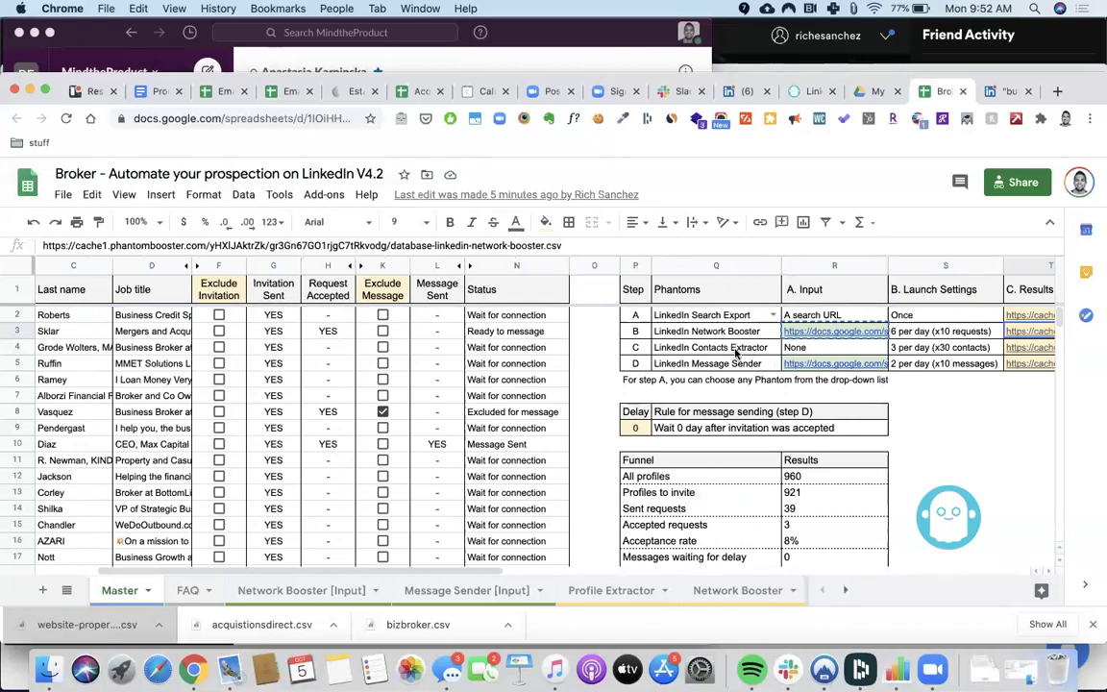
scroll(827, 351, "right", 2)
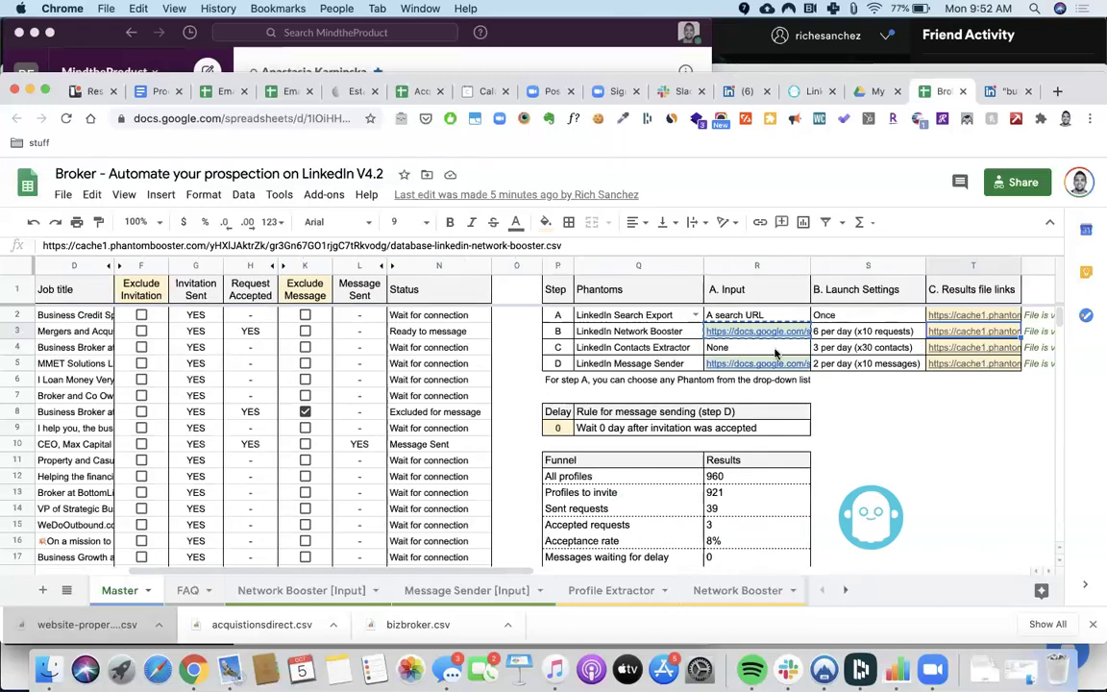
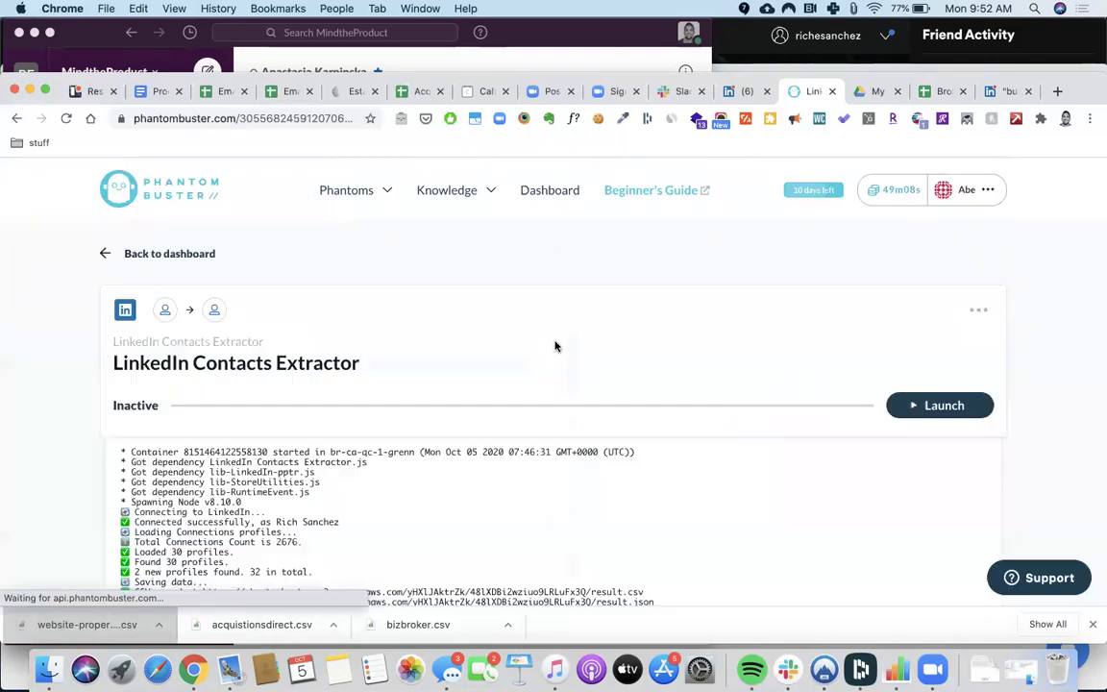
Step: Check step C's launch settings in the Broker sheet and save the LinkedIn Contacts Extractor's input with 30 profiles, sorted by recently added
left_click(990, 312)
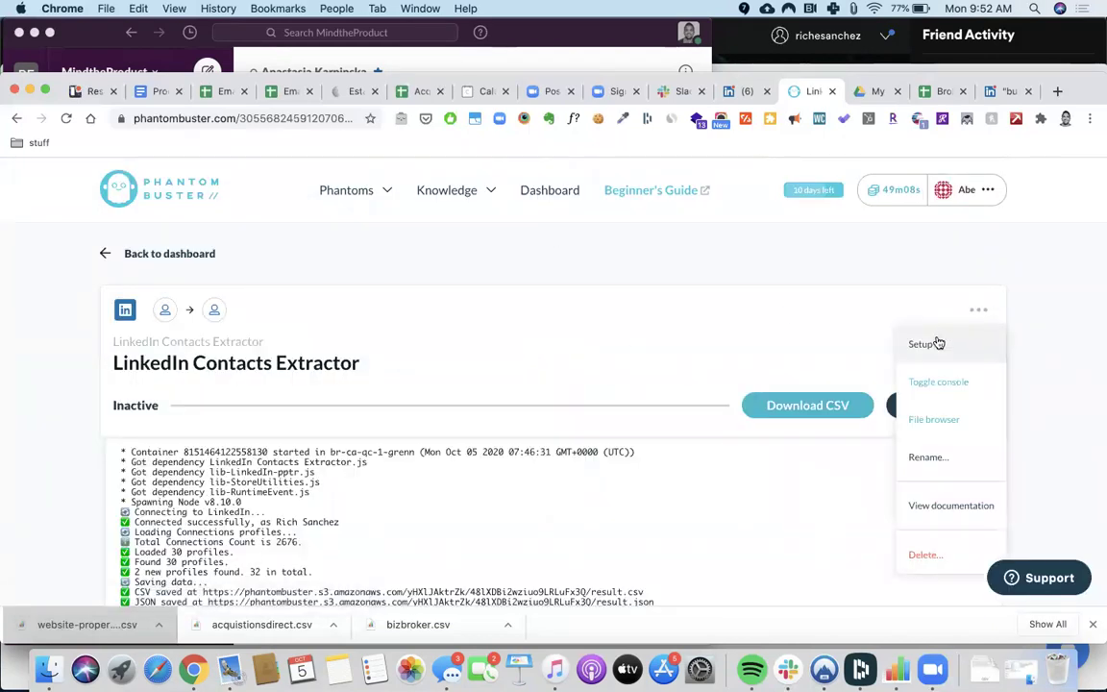
left_click(907, 343)
scroll(634, 322, "down", 2)
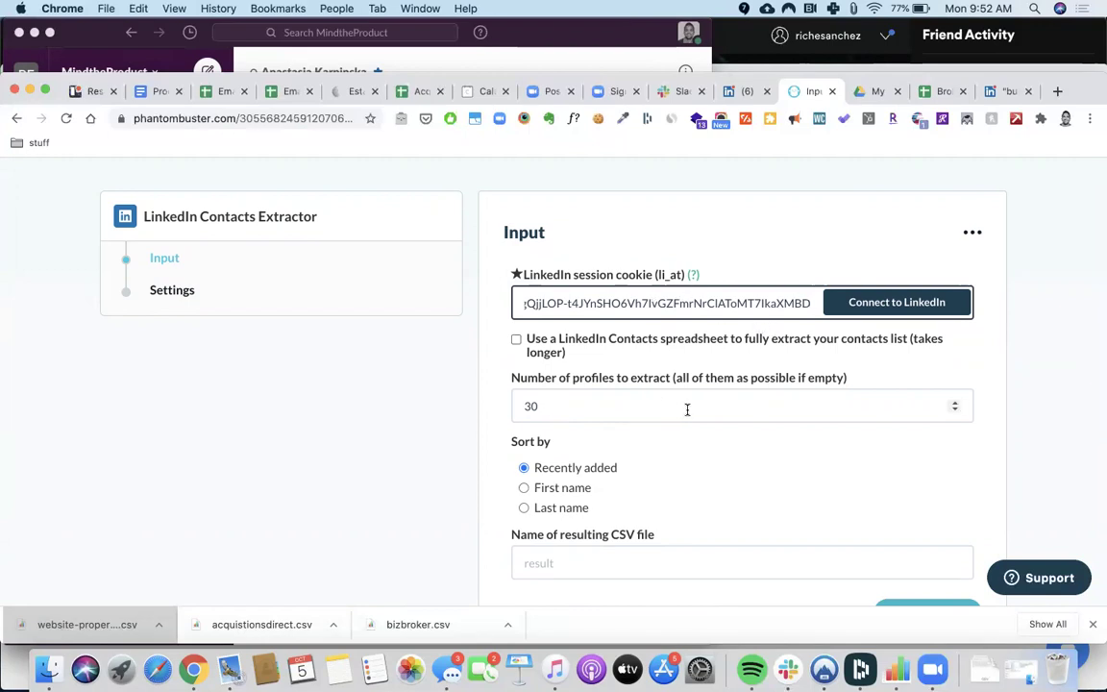
left_click(937, 91)
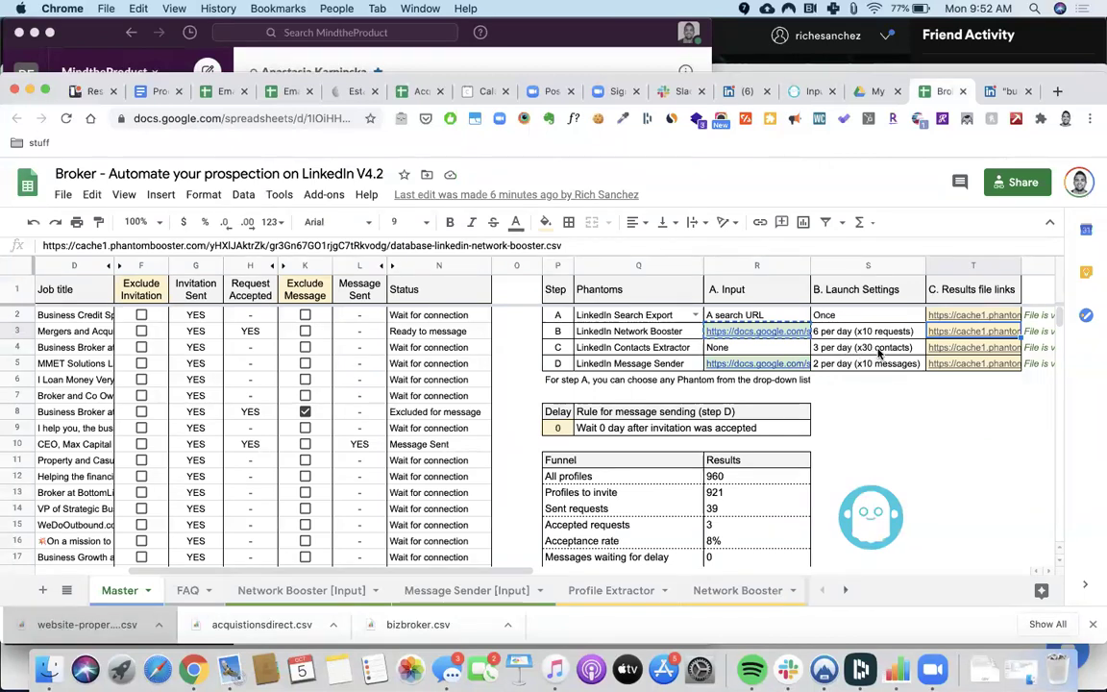
left_click(813, 91)
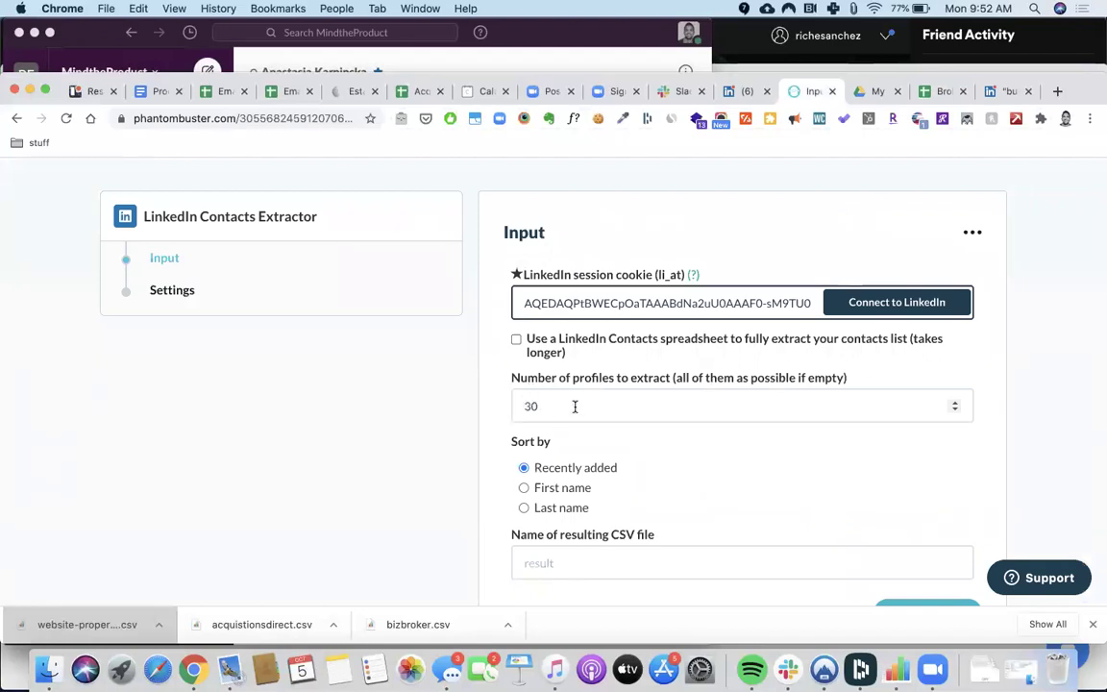
scroll(682, 457, "down", 2)
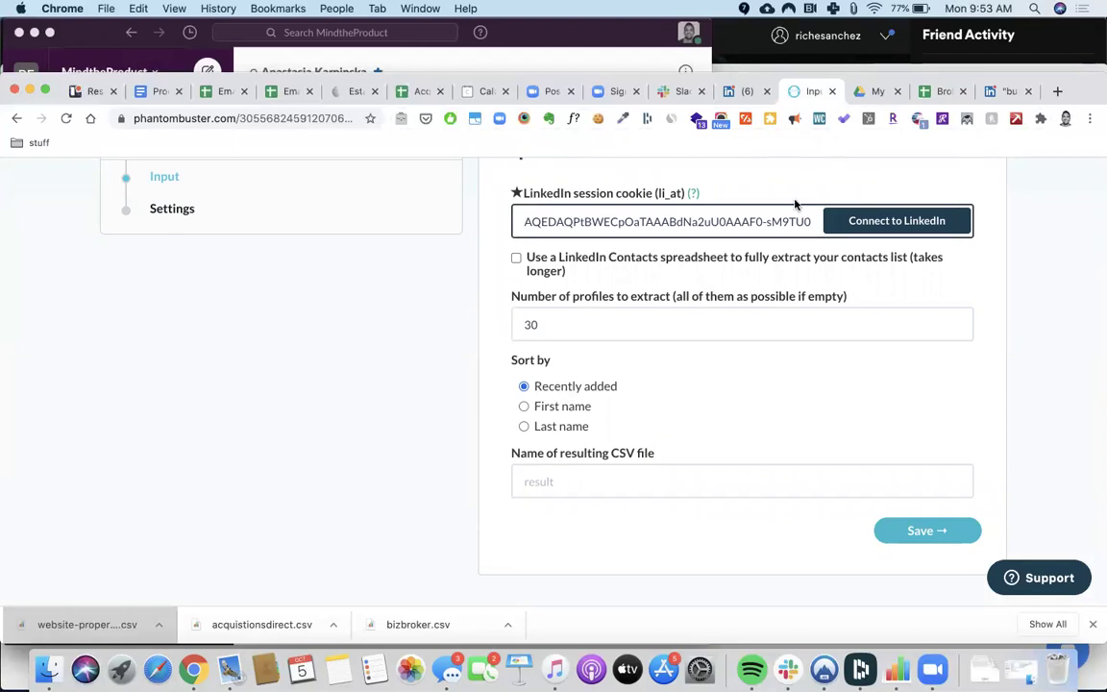
left_click(925, 535)
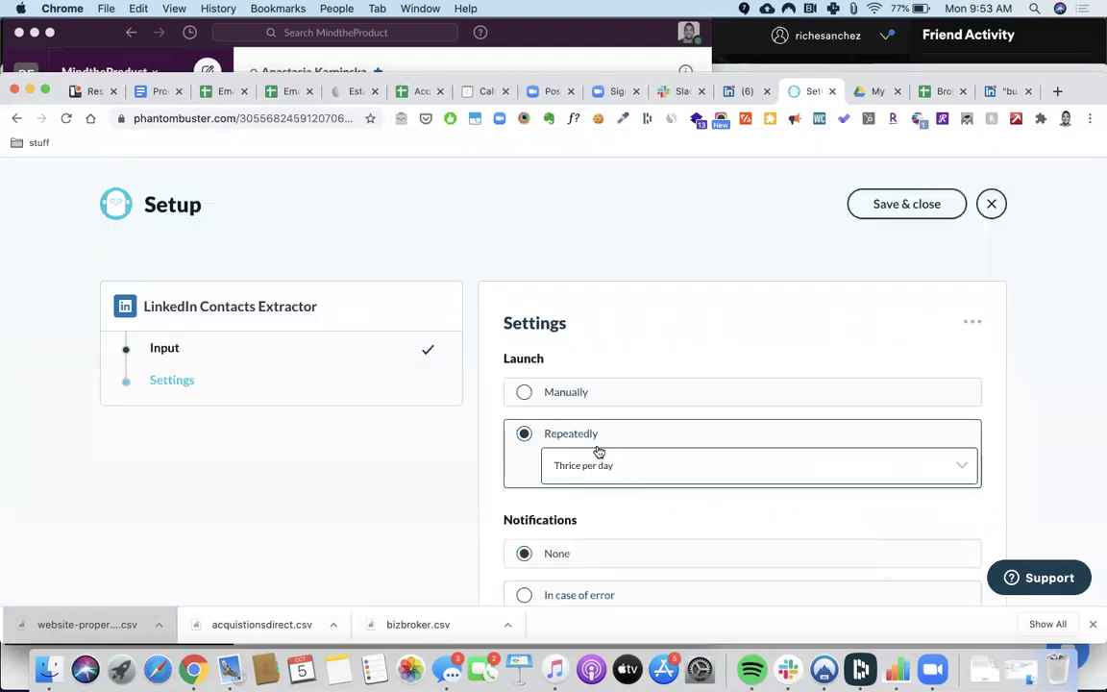
Step: Set the LinkedIn Contacts Extractor to launch repeatedly thrice per day and save the settings
left_click(939, 92)
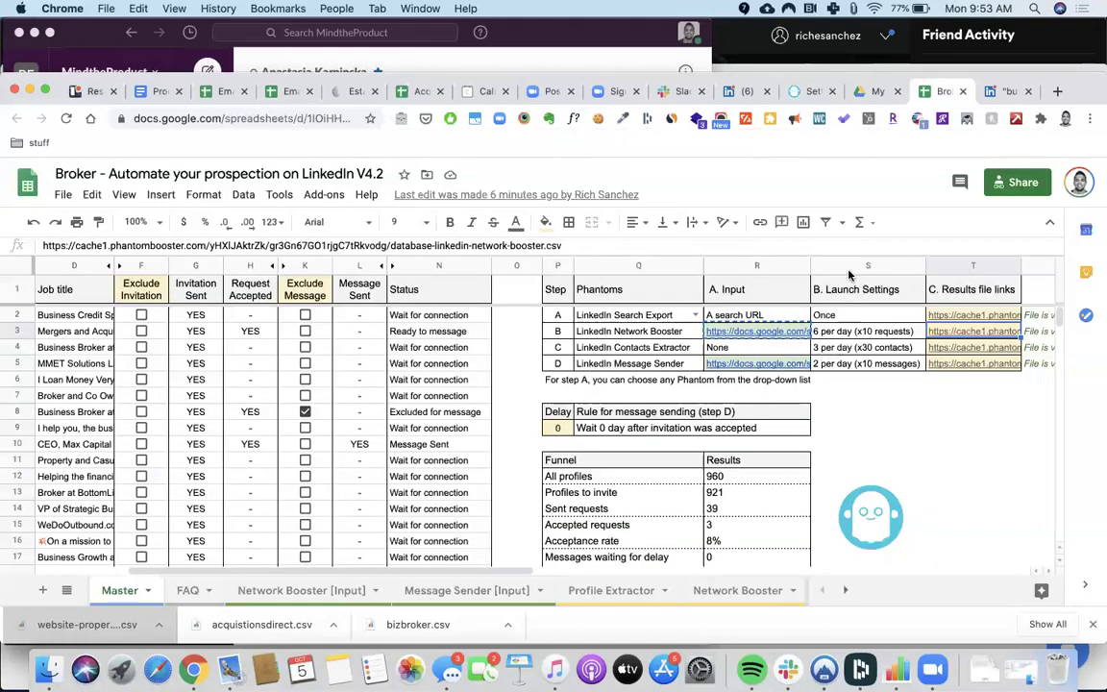
left_click(813, 91)
left_click(584, 466)
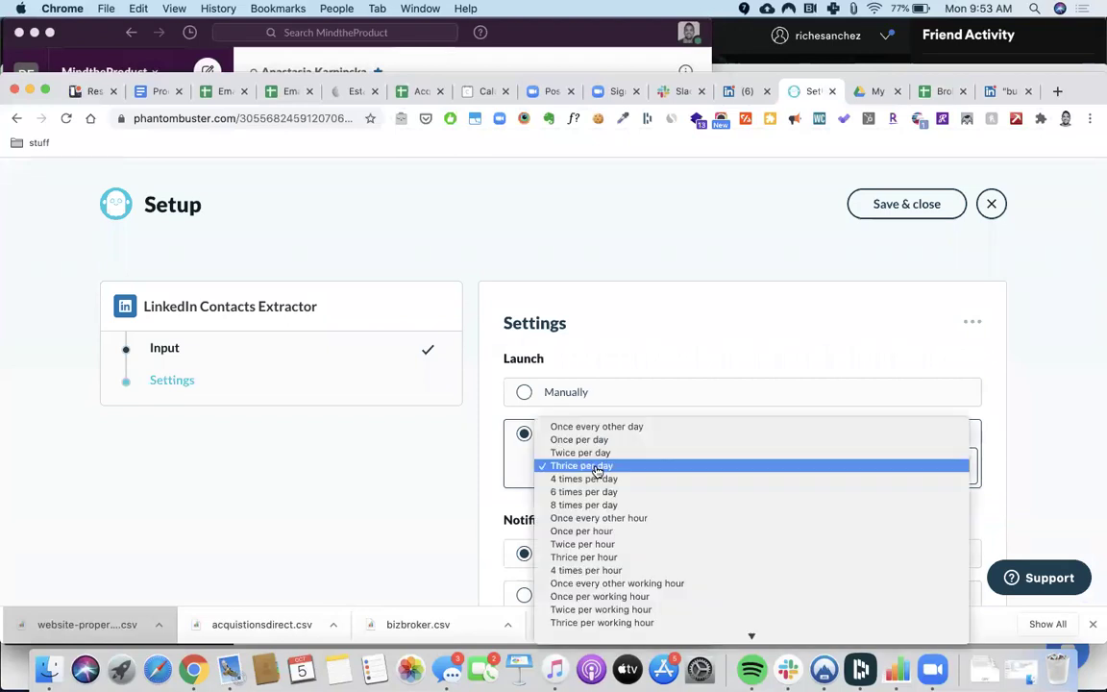
left_click(579, 466)
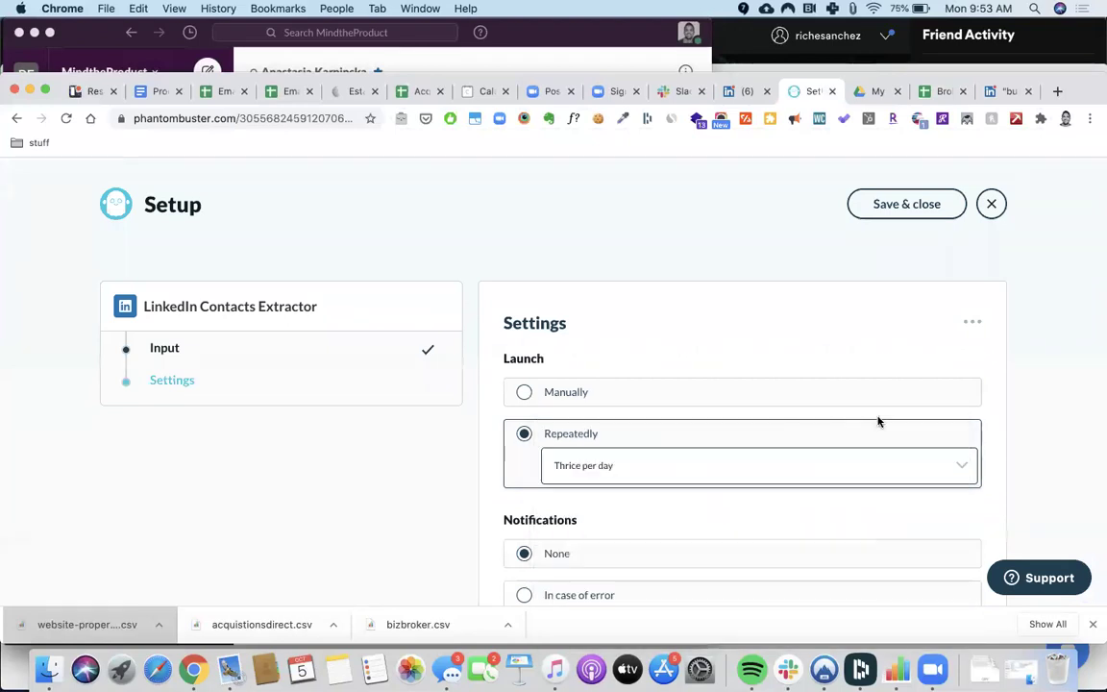
scroll(877, 420, "down", 3)
left_click(909, 565)
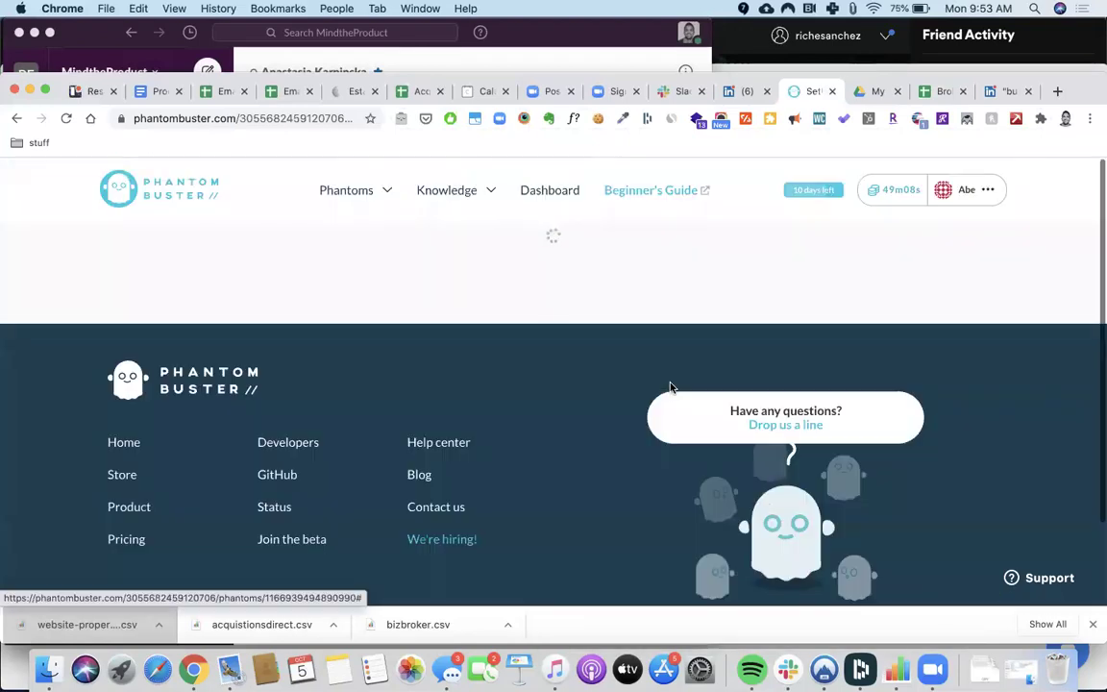
Step: View the LinkedIn Contacts Extractor's run log, then examine the prospects' acceptance and message statuses in the Broker sheet
scroll(672, 378, "down", 3)
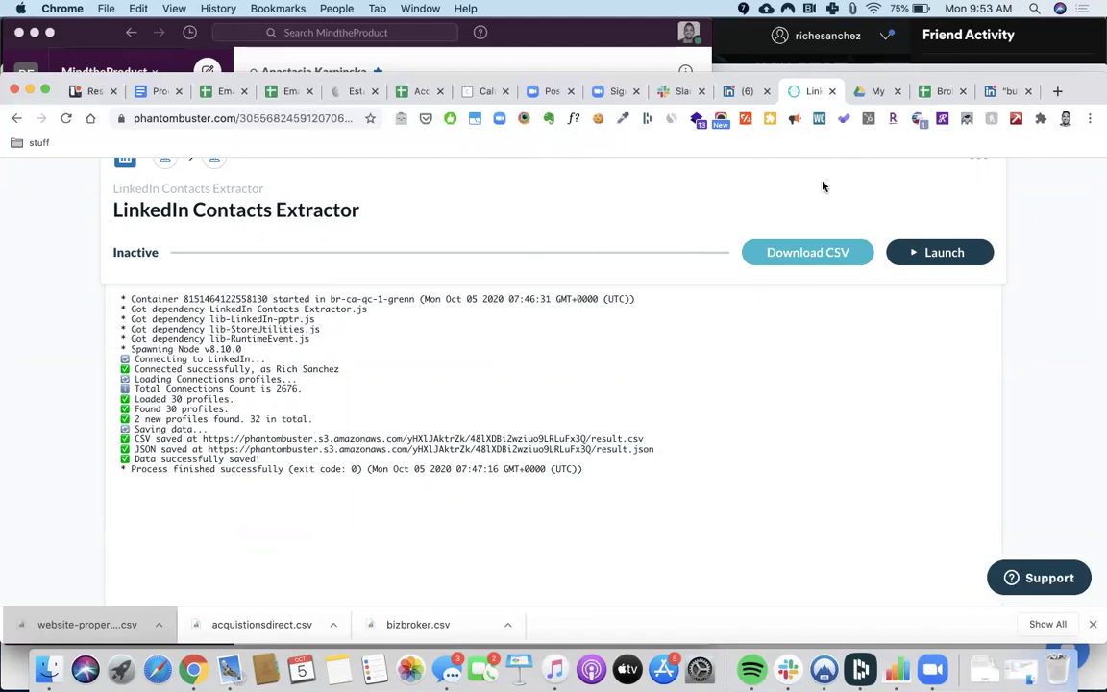
left_click(937, 91)
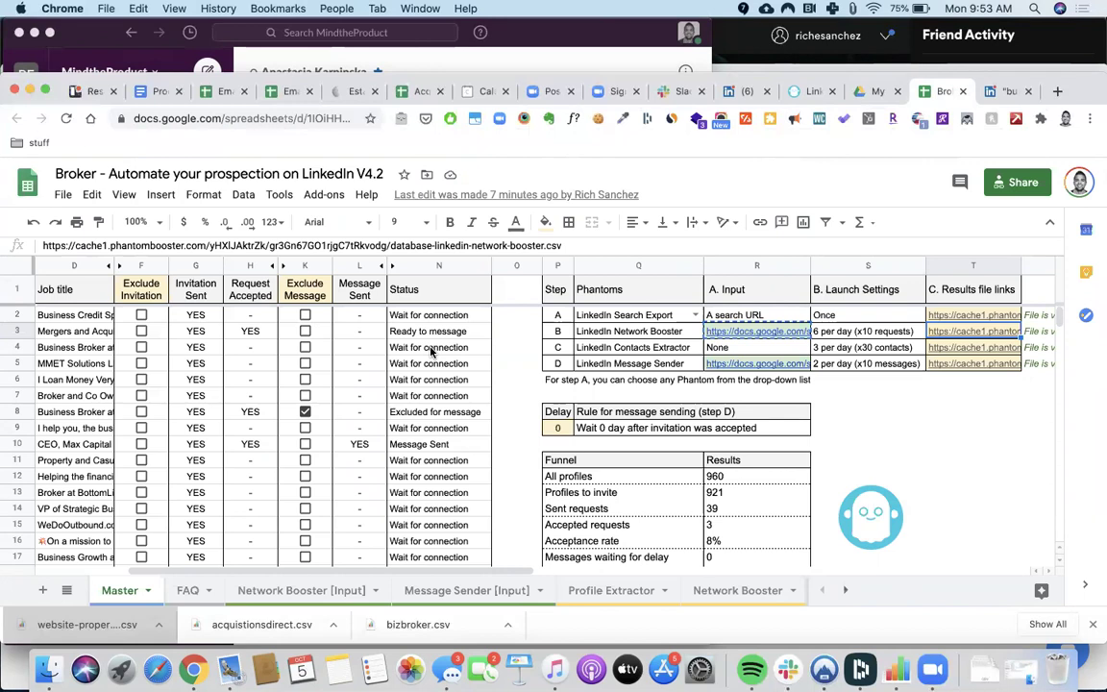
scroll(432, 351, "down", 1)
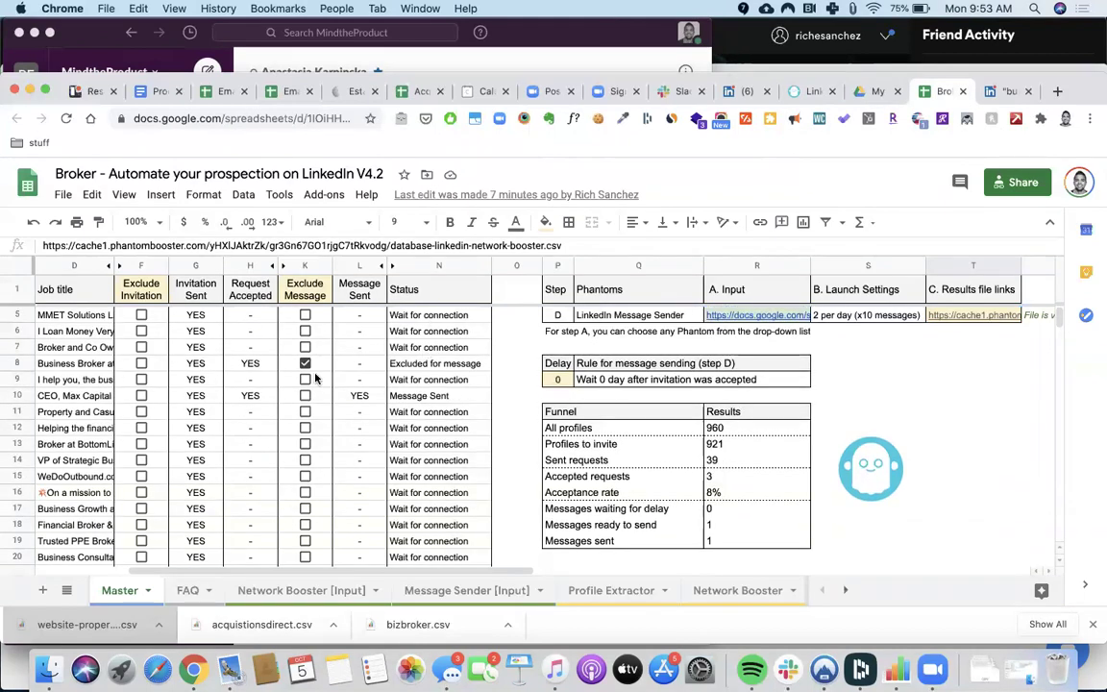
scroll(337, 392, "left", 3)
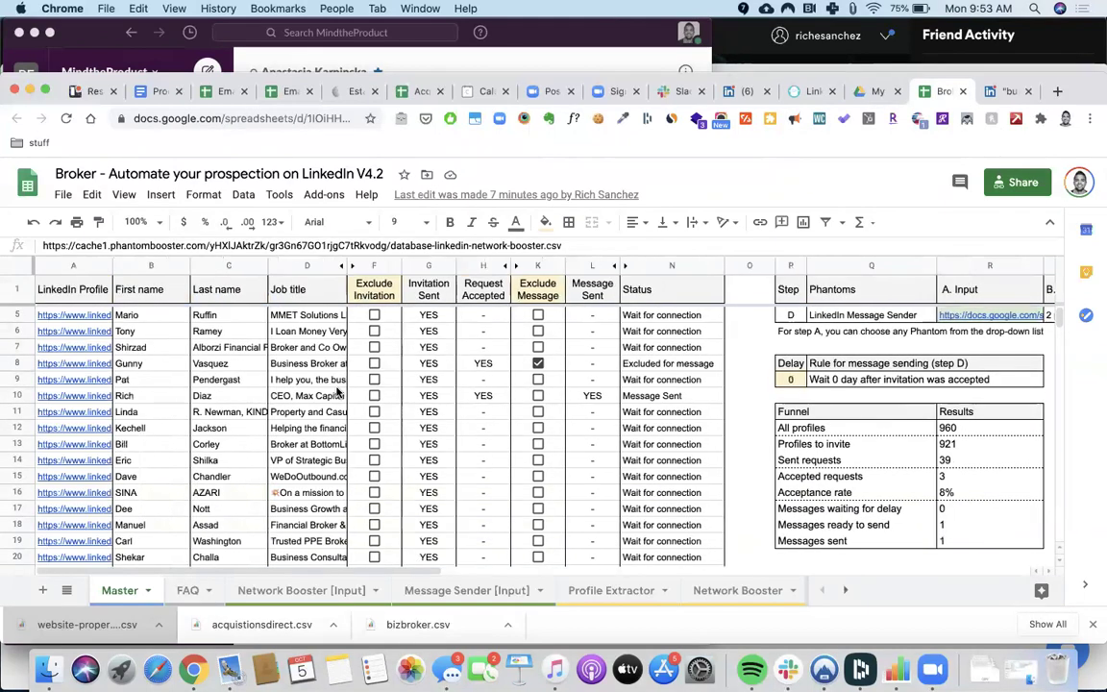
scroll(338, 392, "up", 1)
scroll(554, 447, "right", 2)
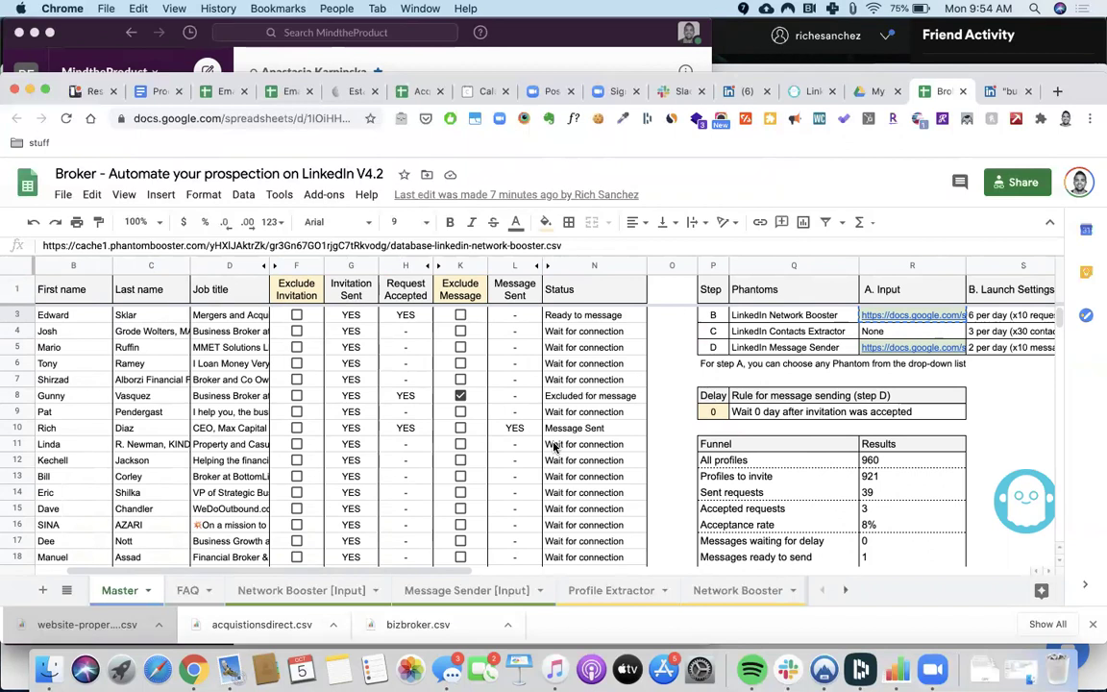
Step: Examine the funnel results for requests, acceptance rate and messages in the Broker sheet's Master tab
scroll(722, 463, "down", 1)
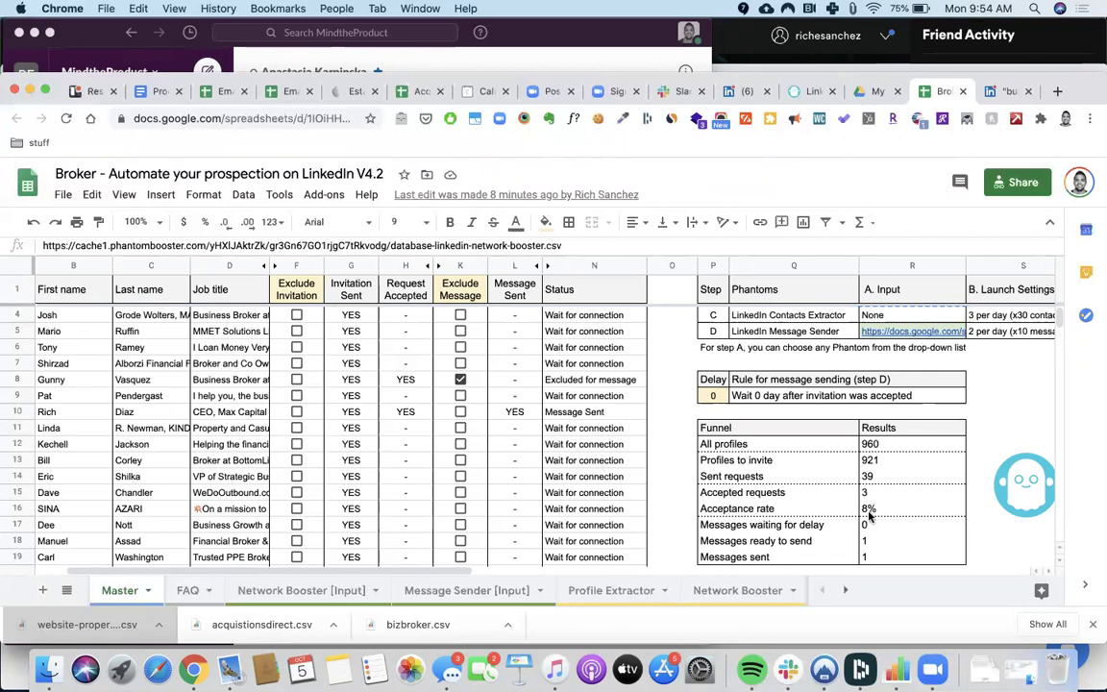
scroll(868, 516, "down", 1)
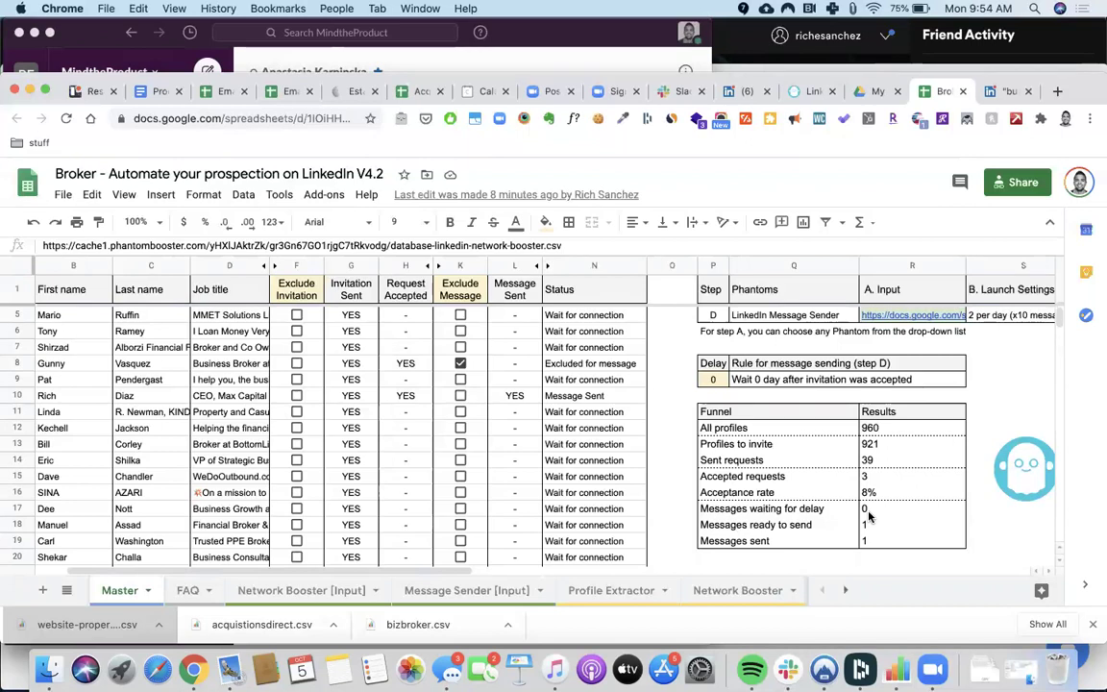
scroll(868, 517, "up", 1)
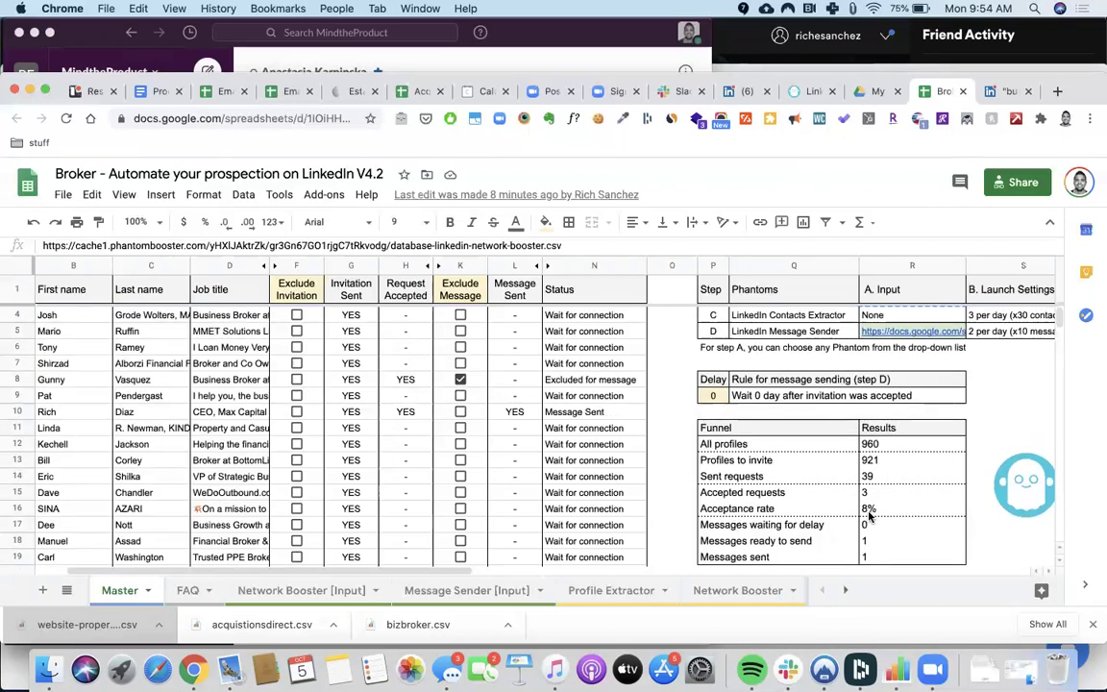
scroll(964, 452, "down", 1)
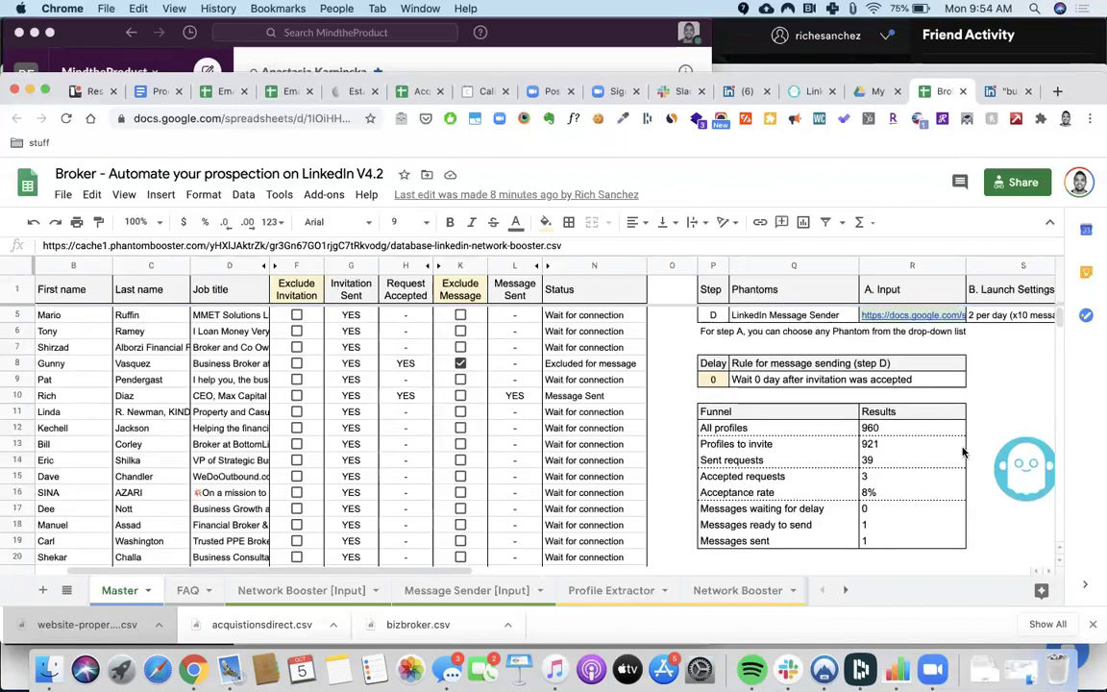
scroll(884, 423, "right", 2)
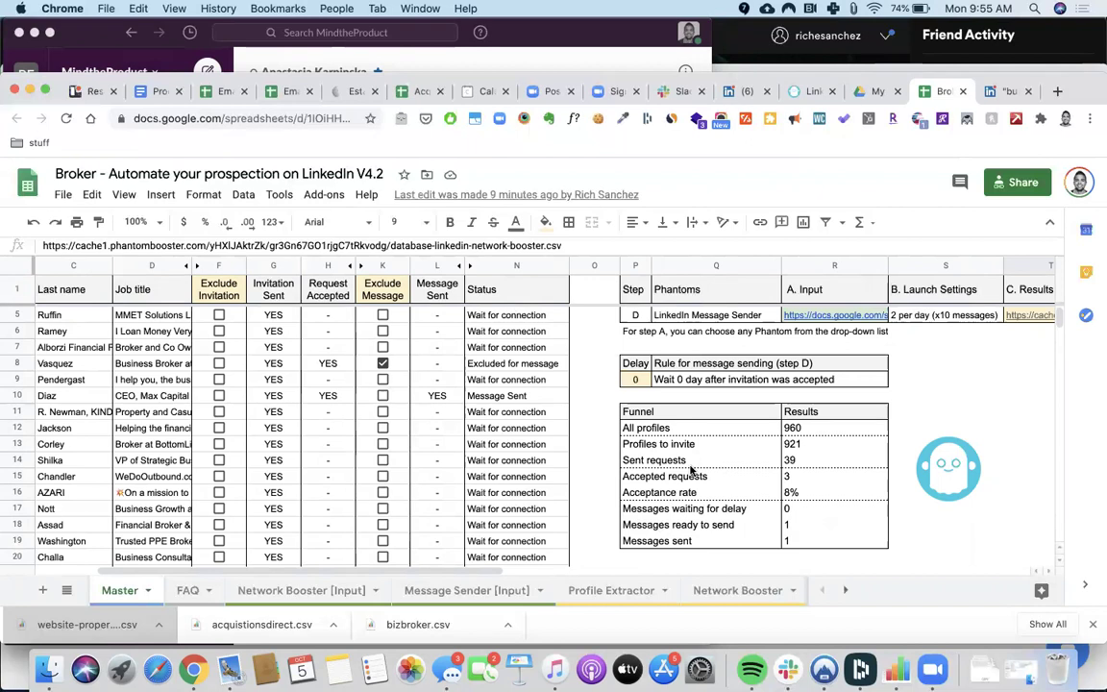
scroll(769, 423, "up", 1)
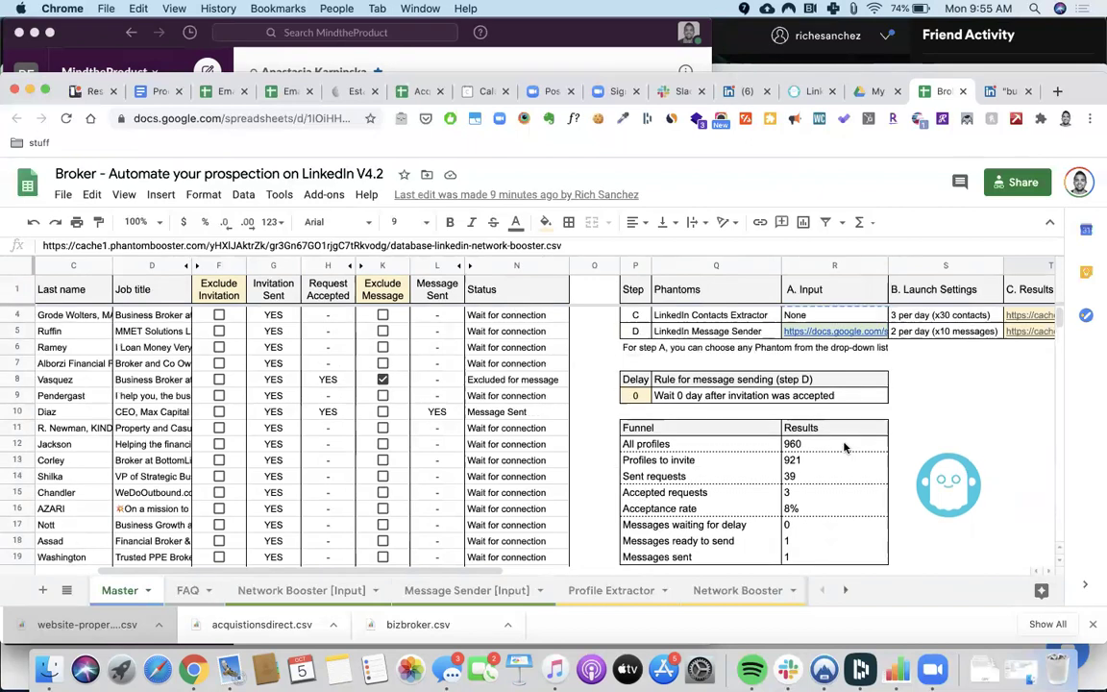
Step: Examine the phantoms' inputs, launch settings and results file links in the Broker sheet's Master tab
scroll(981, 406, "up", 1)
scroll(981, 406, "right", 2)
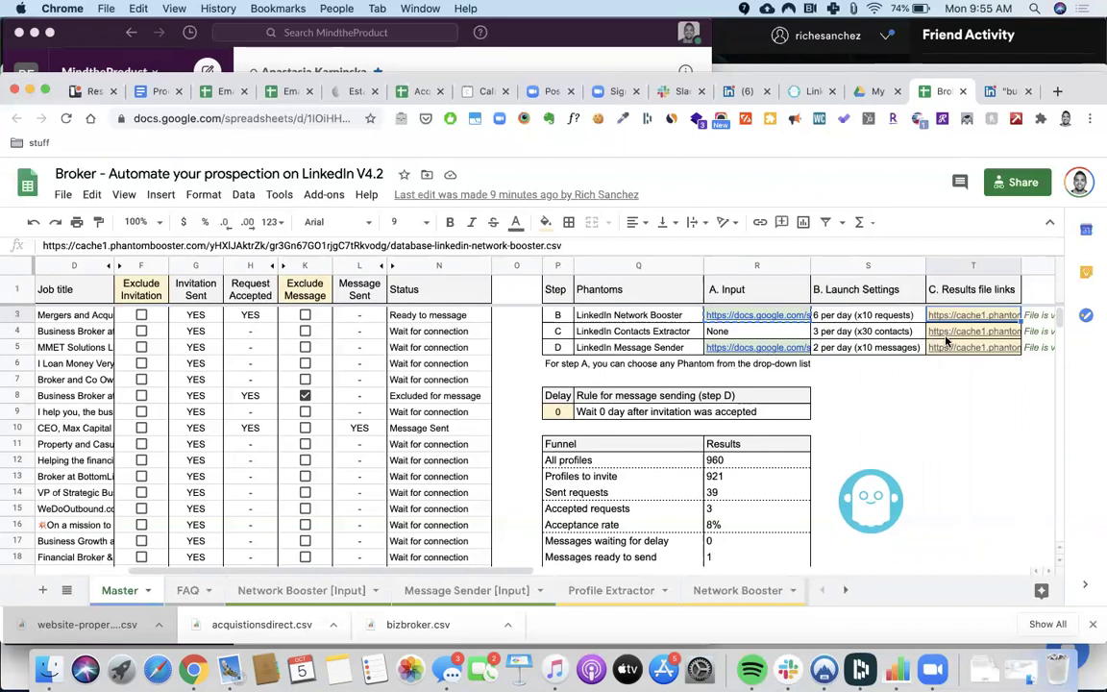
mouse_move(964, 337)
mouse_move(730, 353)
Step: Switch to Phantombuster and search its LinkedIn phantoms for "mess"
key("super+alt+Left")
key("super+alt+Left")
scroll(326, 277, "up", 1)
scroll(327, 277, "up", 3)
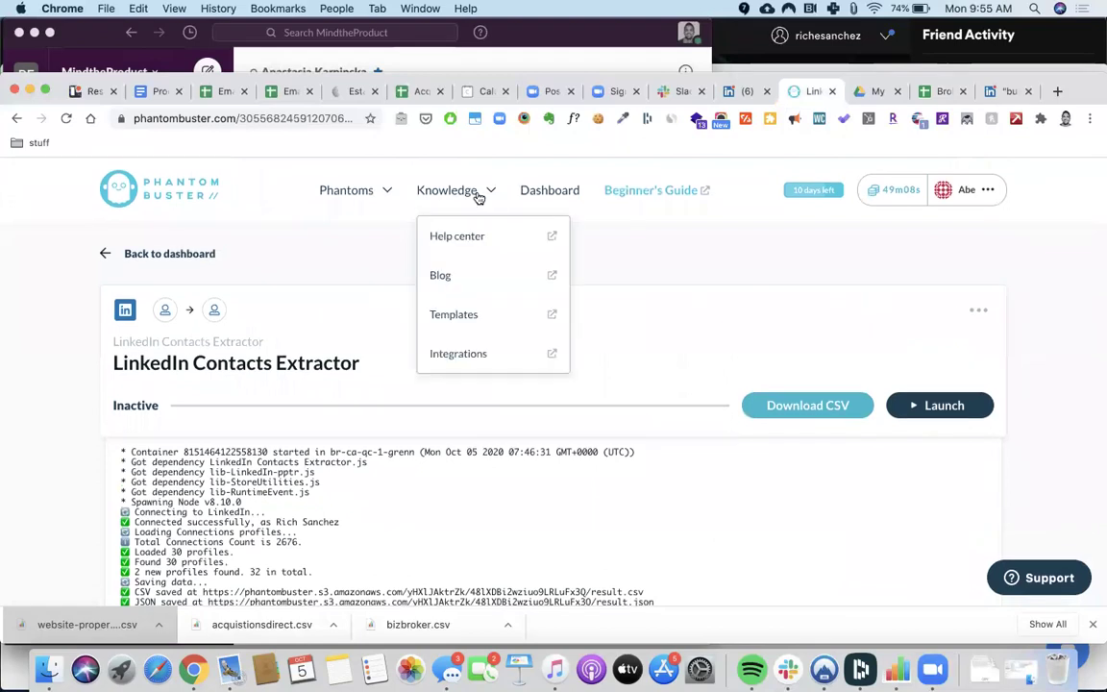
mouse_move(357, 200)
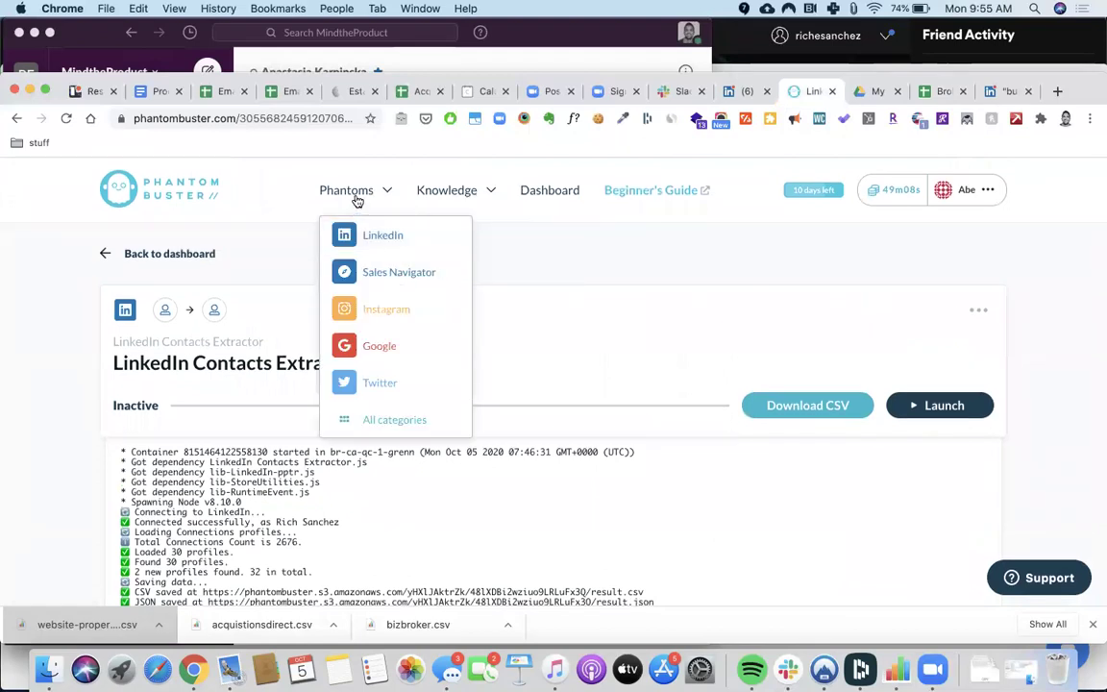
left_click(390, 241)
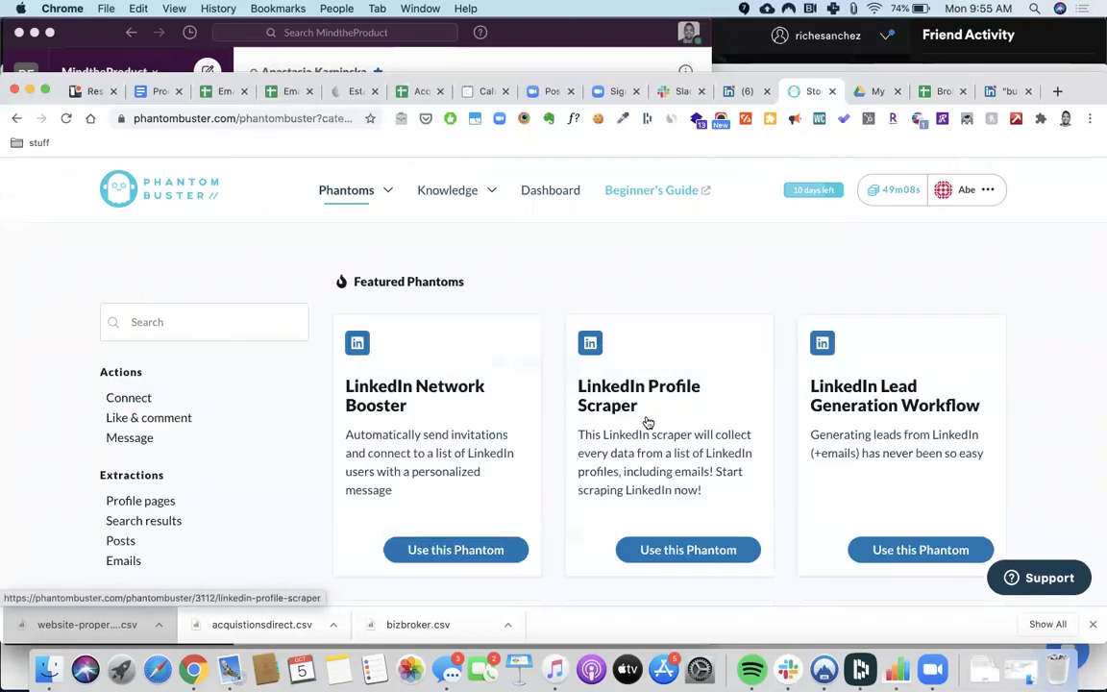
left_click(234, 315)
type("mess")
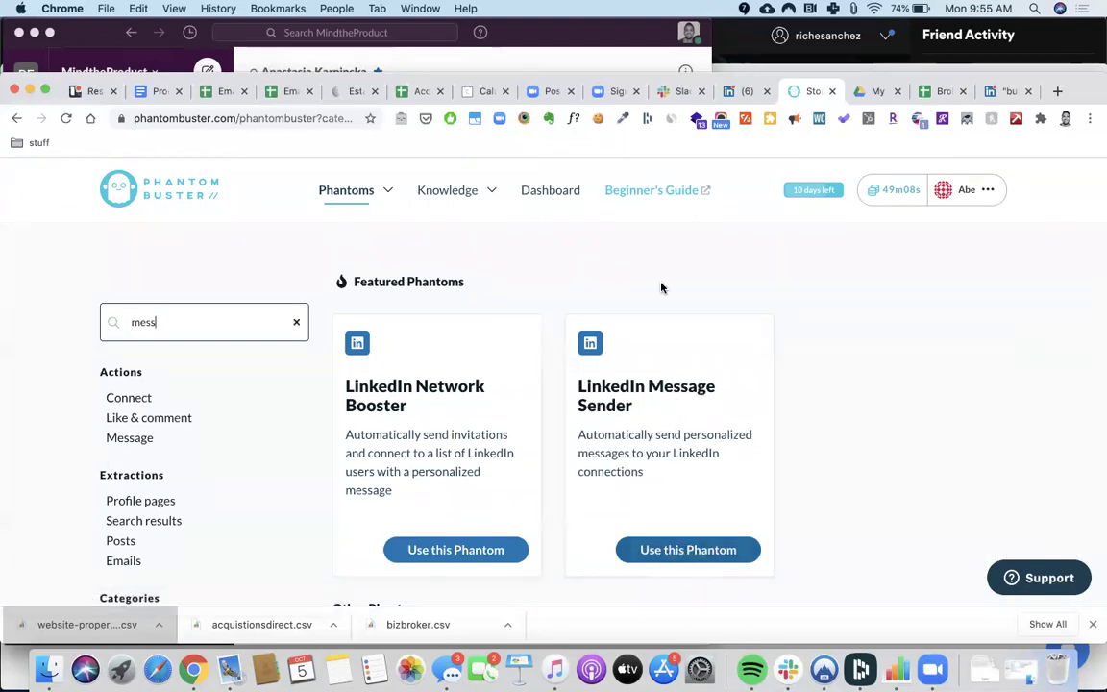
Step: Open the existing LinkedIn Message Sender phantom from the Phantombuster dashboard
left_click(550, 192)
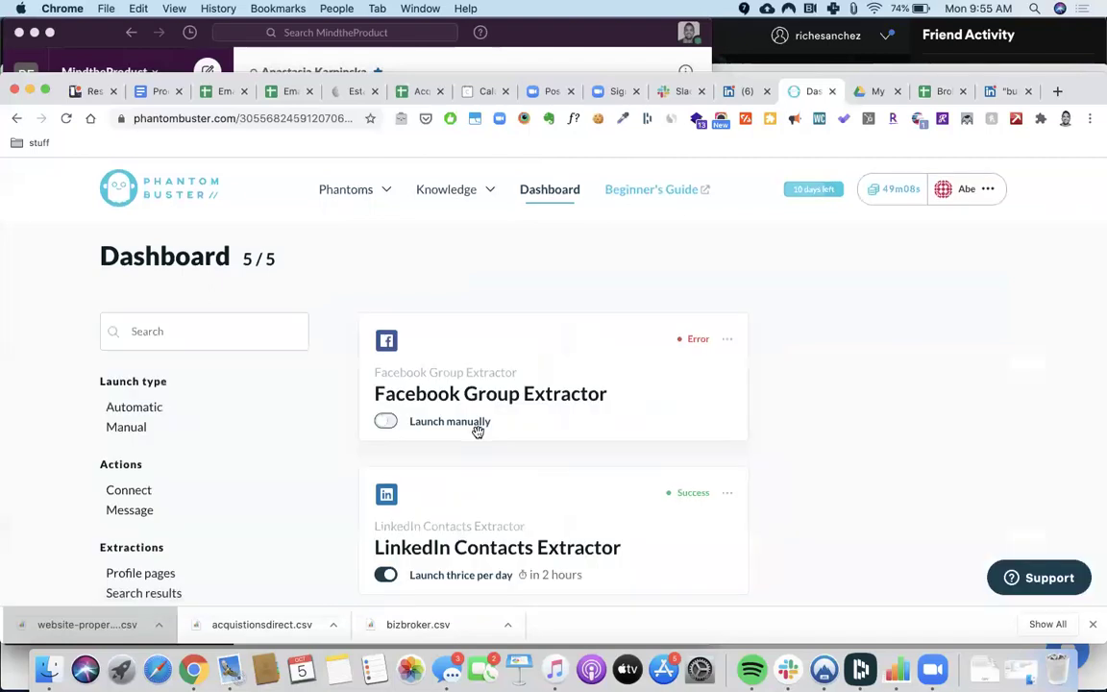
scroll(479, 431, "down", 6)
scroll(495, 248, "up", 1)
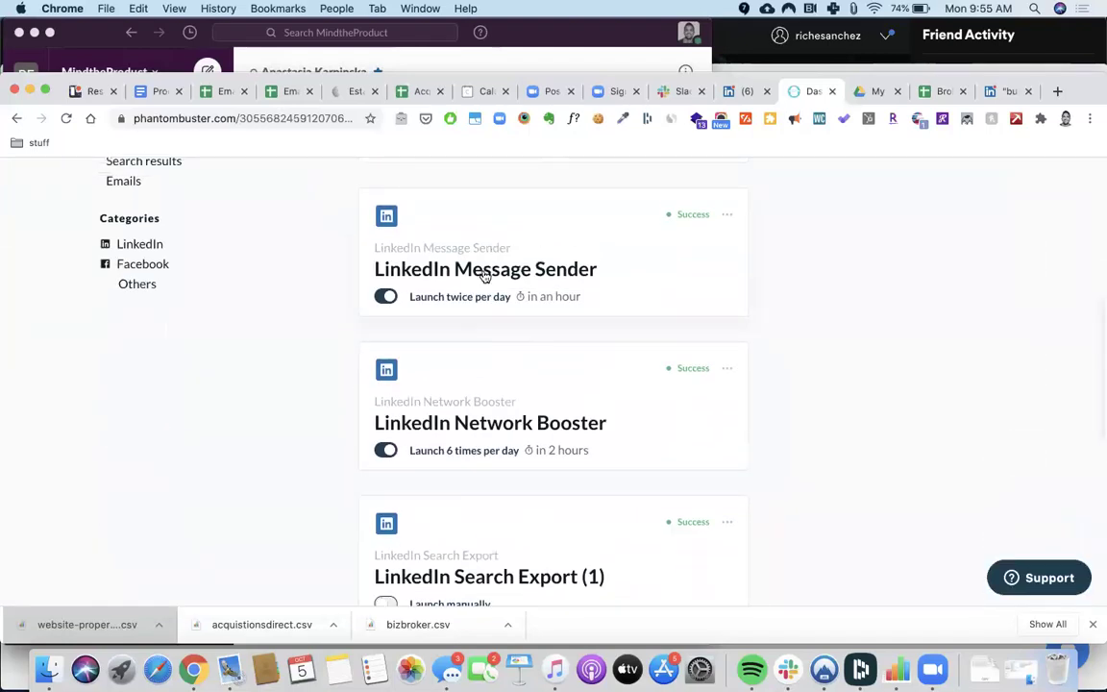
left_click(495, 250)
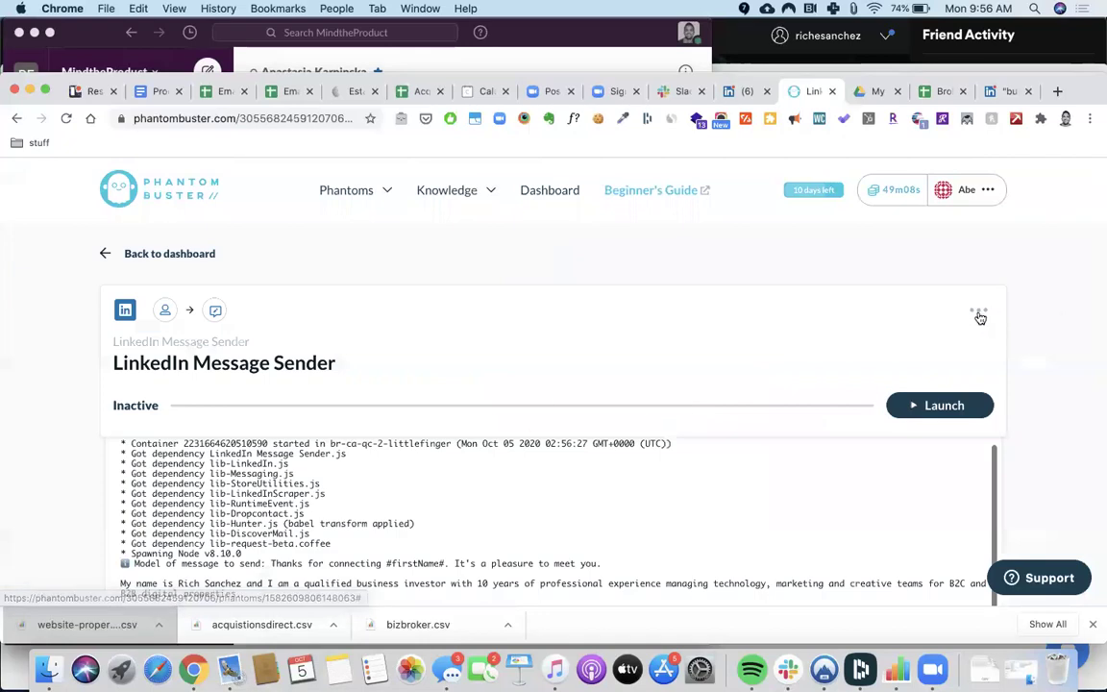
Step: Open the LinkedIn Message Sender's setup and replace its session cookie with the copied LinkedIn session cookie
left_click(980, 318)
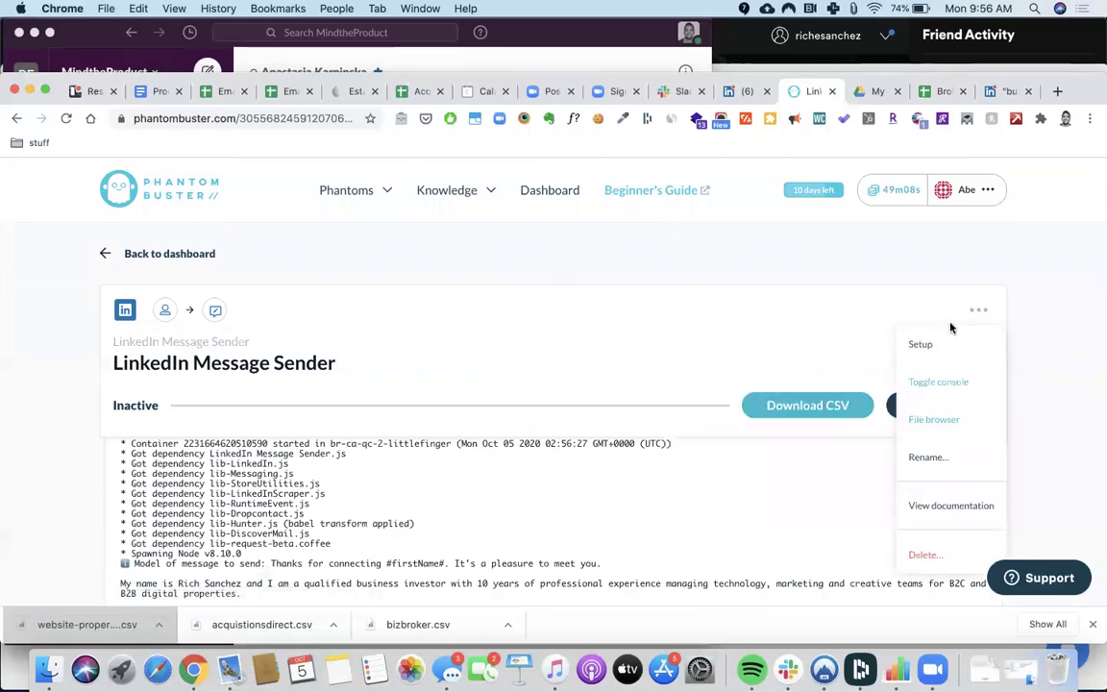
left_click(937, 342)
left_click(692, 393)
key("super+a")
key("super+v")
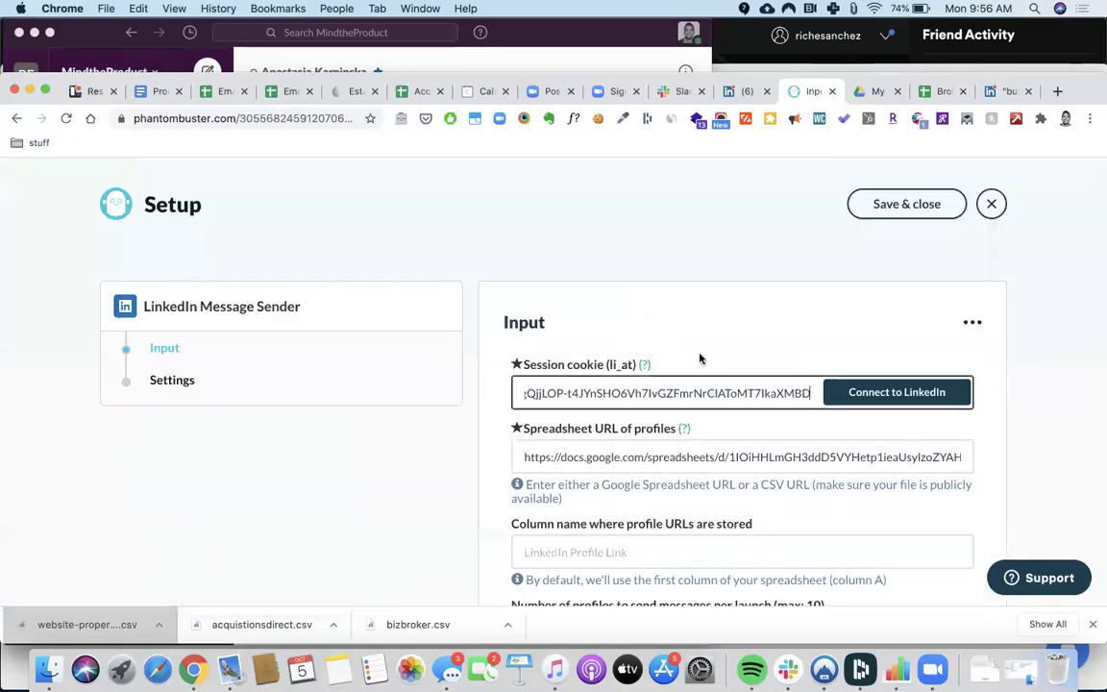
Step: Check the profiles spreadsheet URL against step D's input in the Broker sheet, and review the Message Sender's message template
scroll(700, 360, "down", 1)
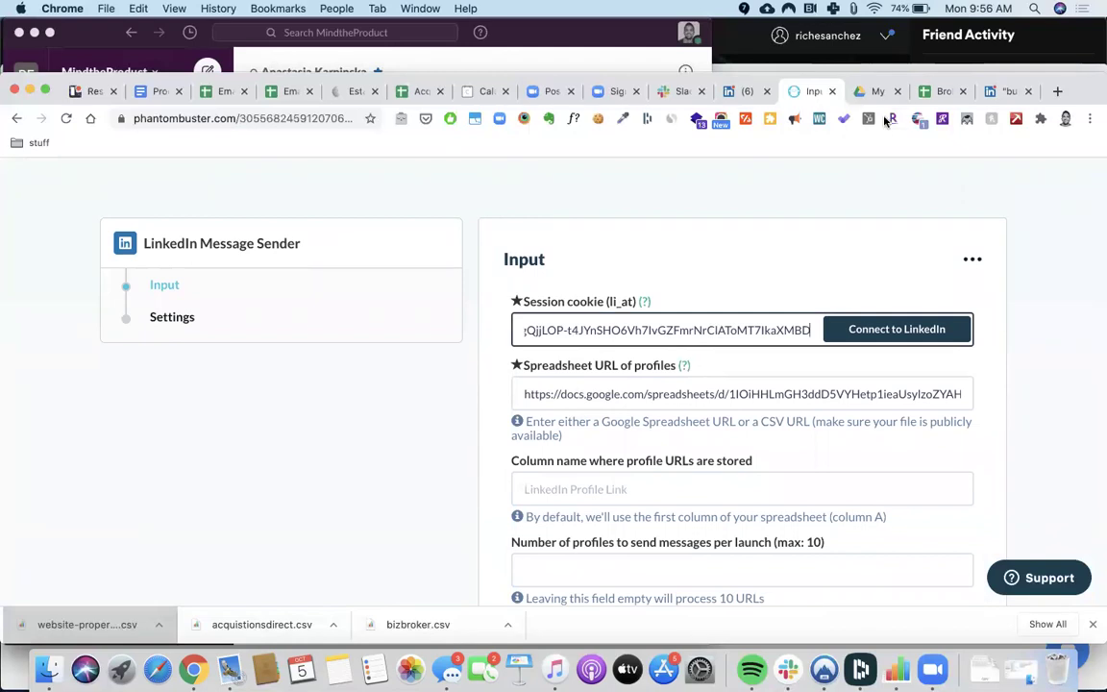
left_click(935, 92)
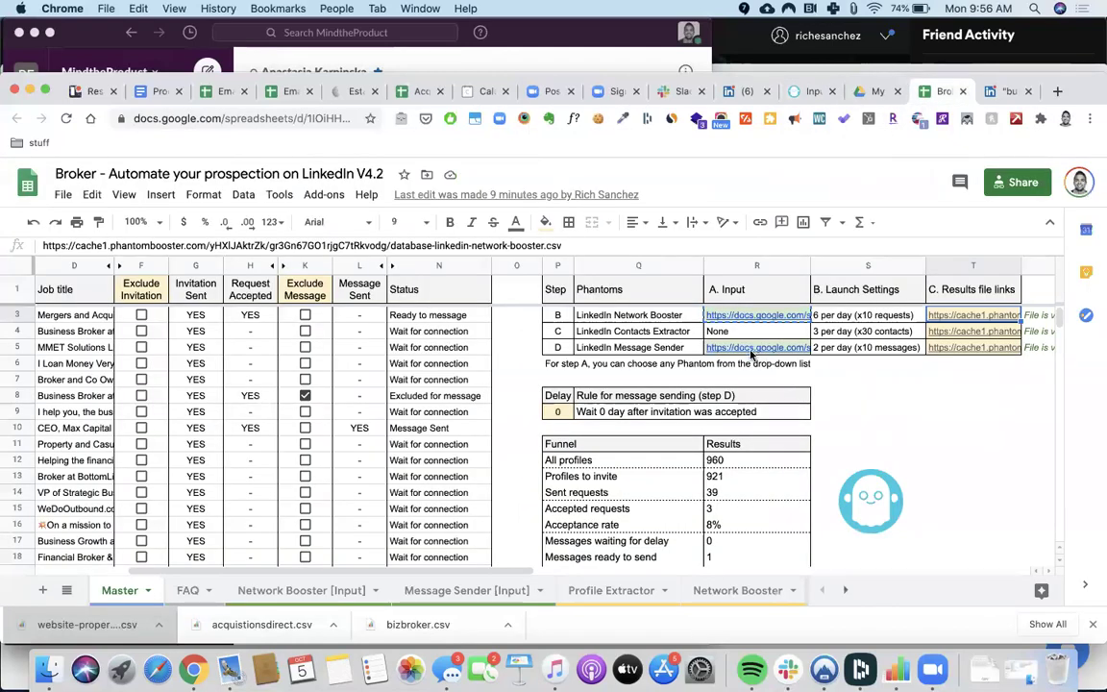
left_click(807, 91)
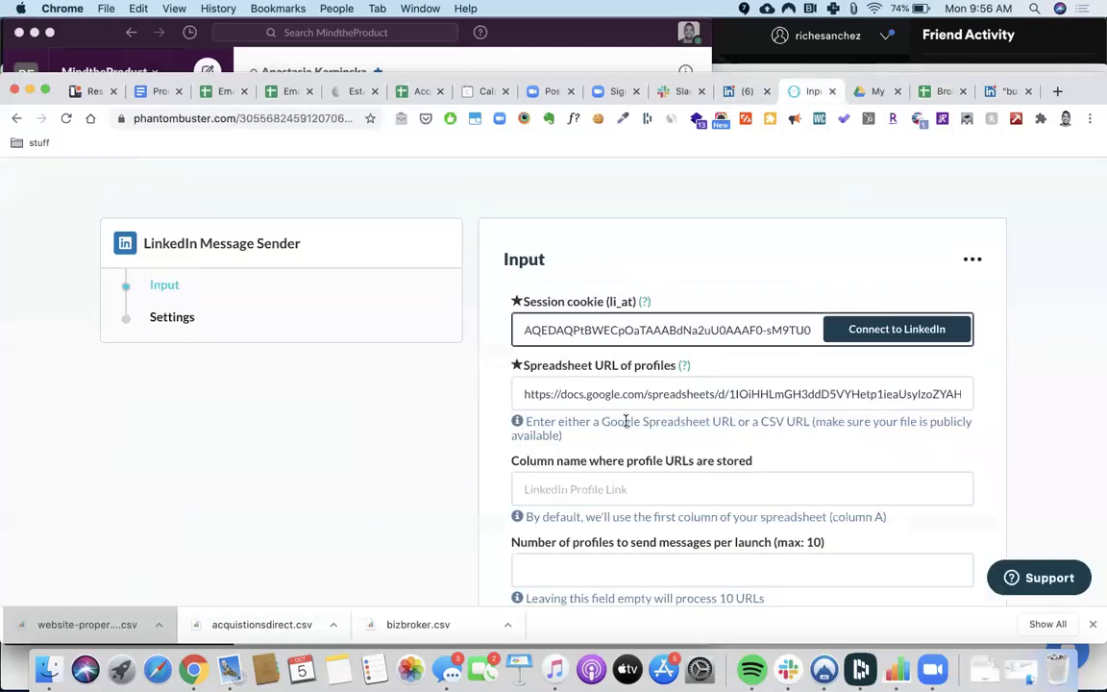
scroll(625, 385, "down", 2)
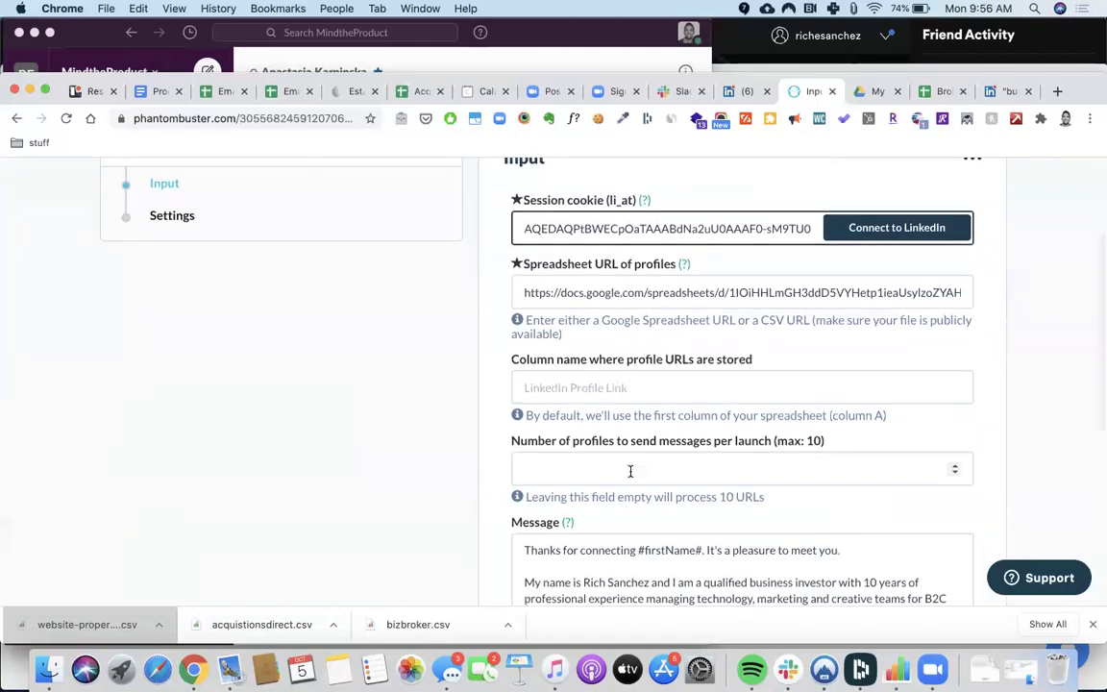
scroll(631, 469, "down", 2)
scroll(659, 369, "down", 2)
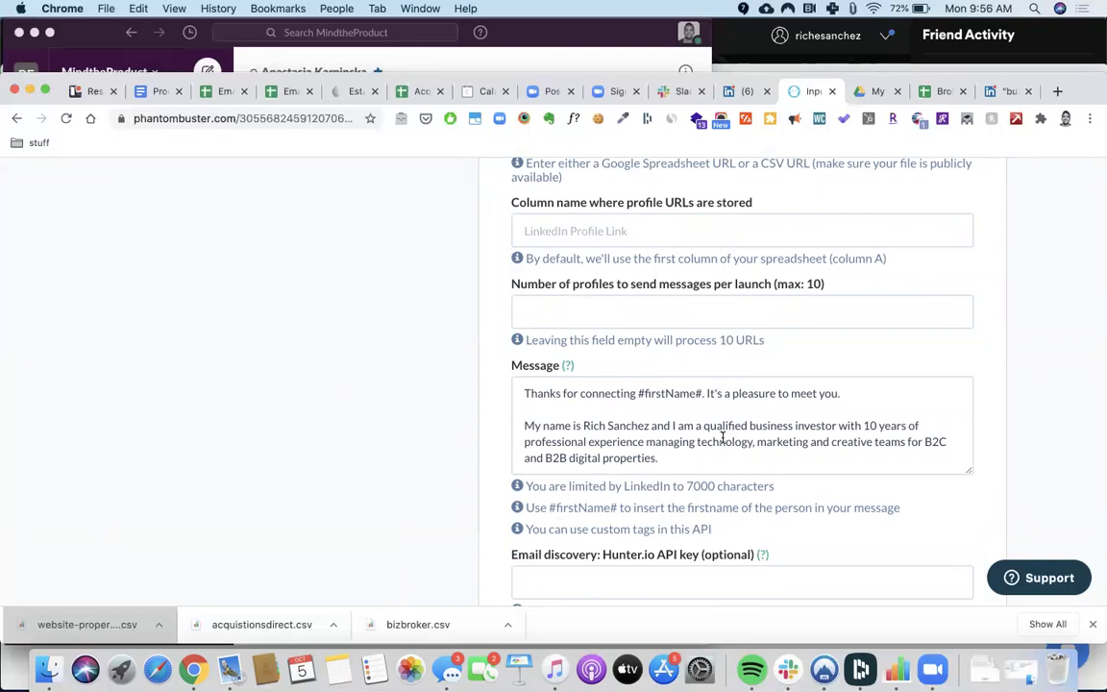
scroll(897, 423, "down", 3)
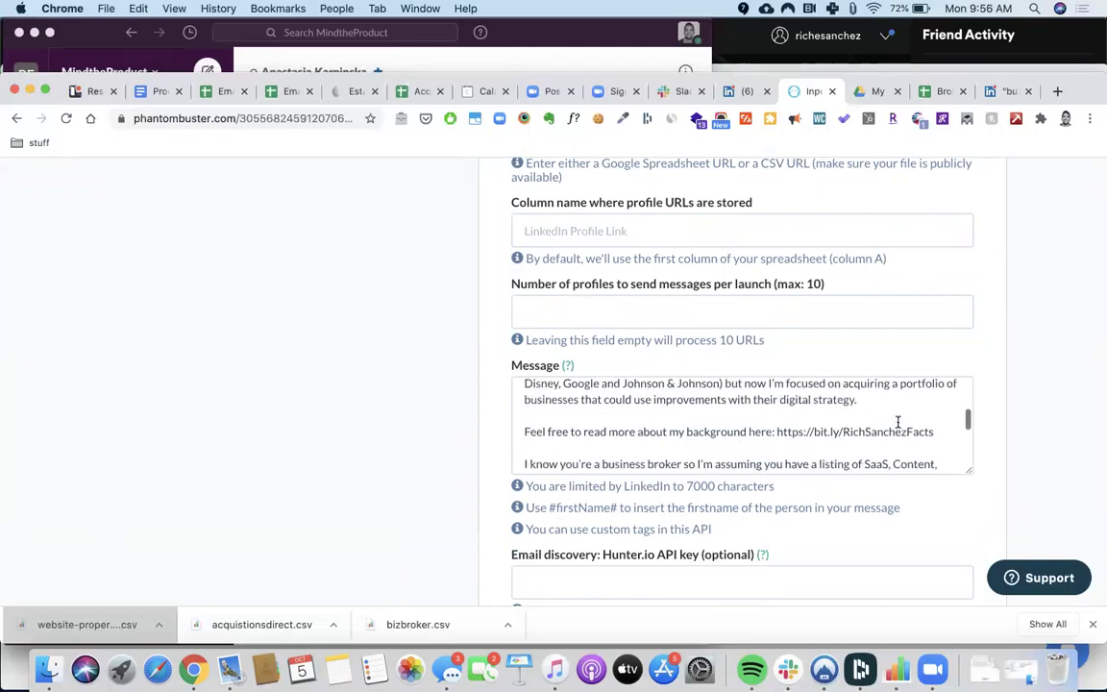
Step: Check step D's launch settings in the Broker sheet and save the LinkedIn Message Sender's input with the number of profiles left empty
left_click(936, 91)
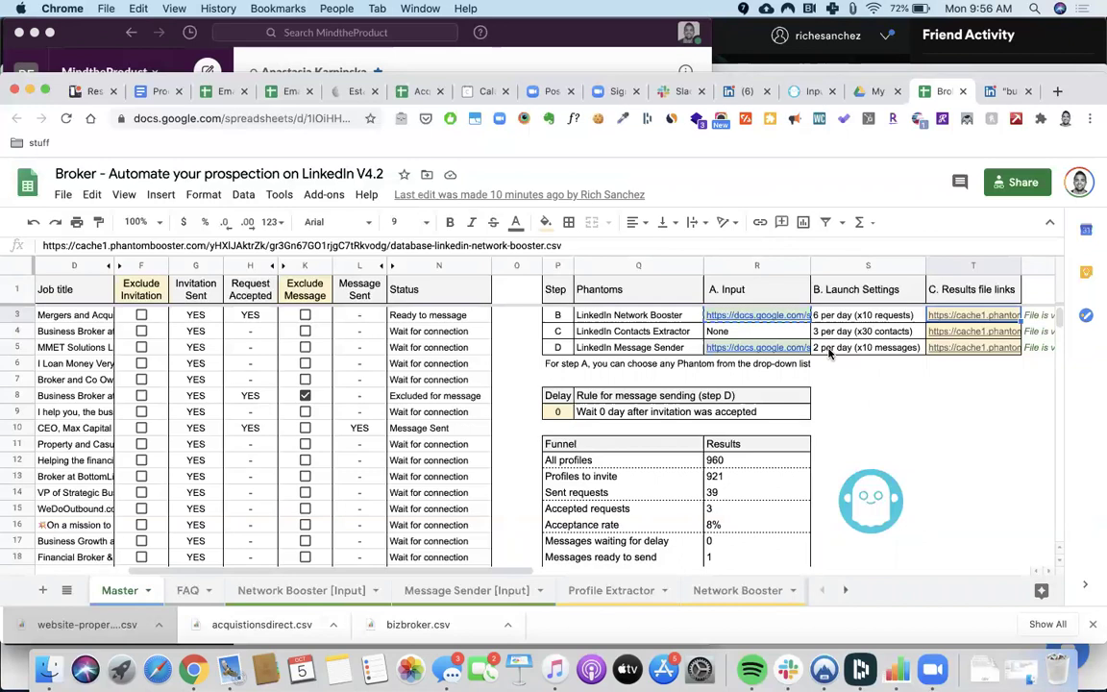
left_click(807, 91)
scroll(1036, 386, "up", 2)
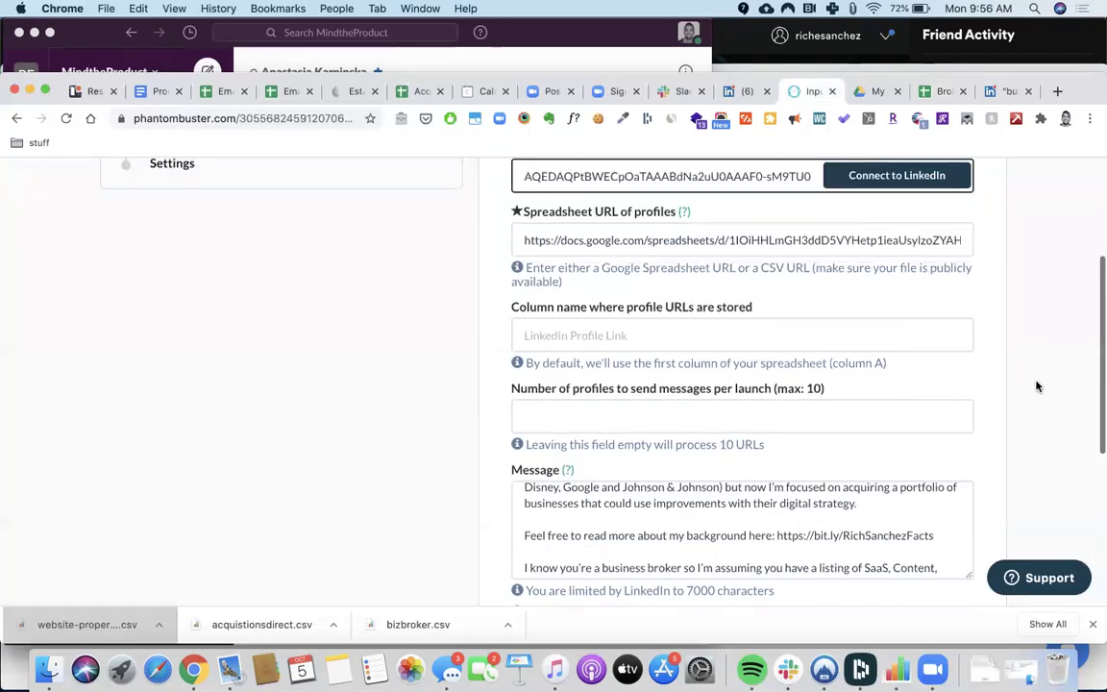
scroll(1036, 386, "up", 1)
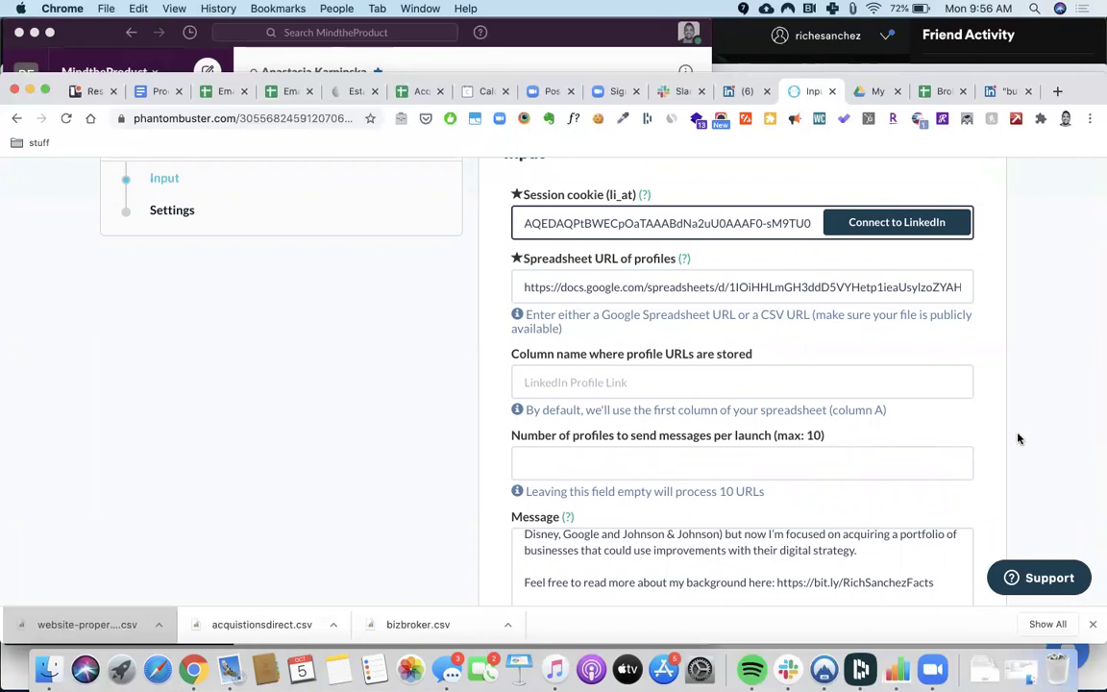
scroll(1018, 438, "down", 8)
left_click(918, 556)
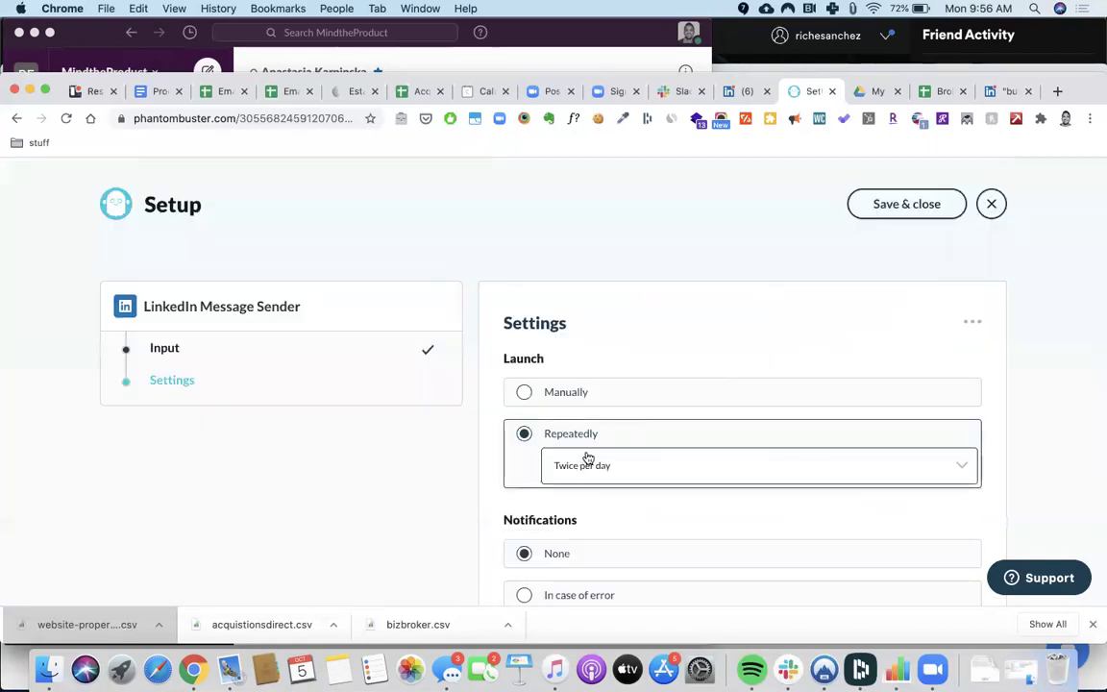
Step: Keep the LinkedIn Message Sender launching repeatedly twice per day without notifications and save the settings
left_click(588, 468)
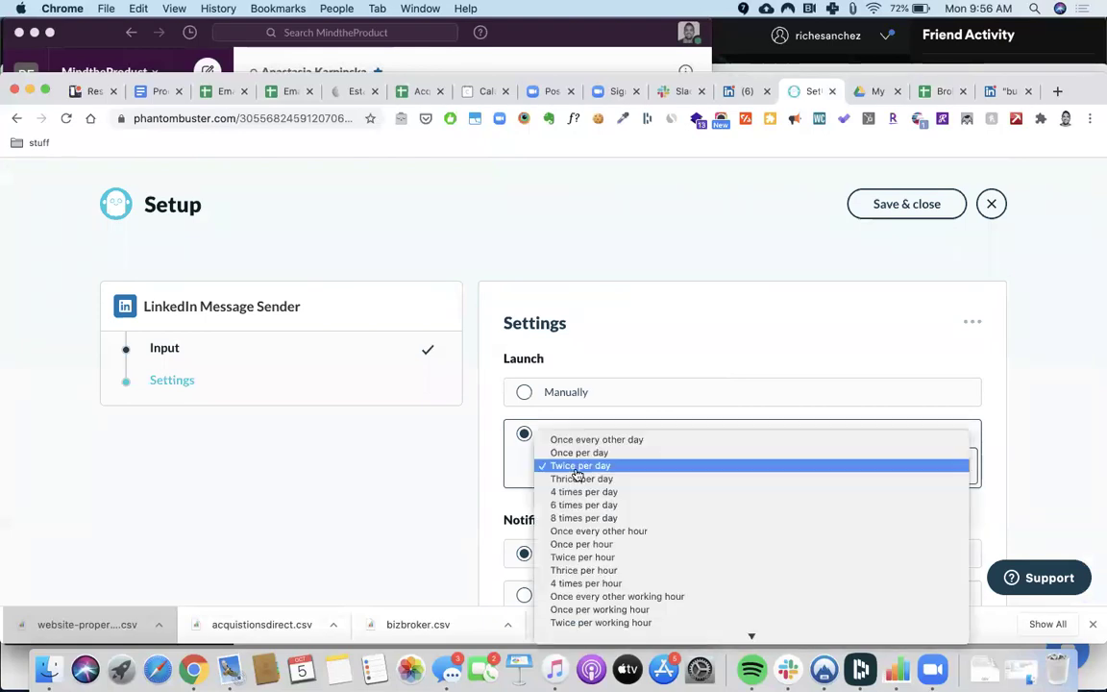
left_click(662, 419)
scroll(811, 447, "down", 3)
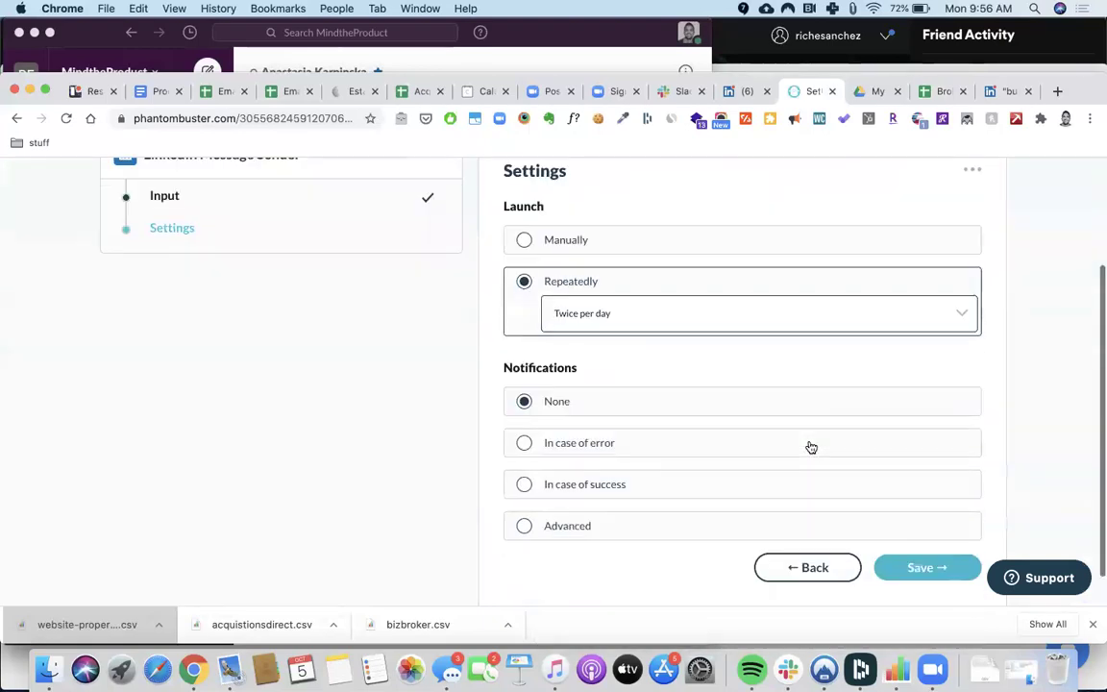
left_click(921, 527)
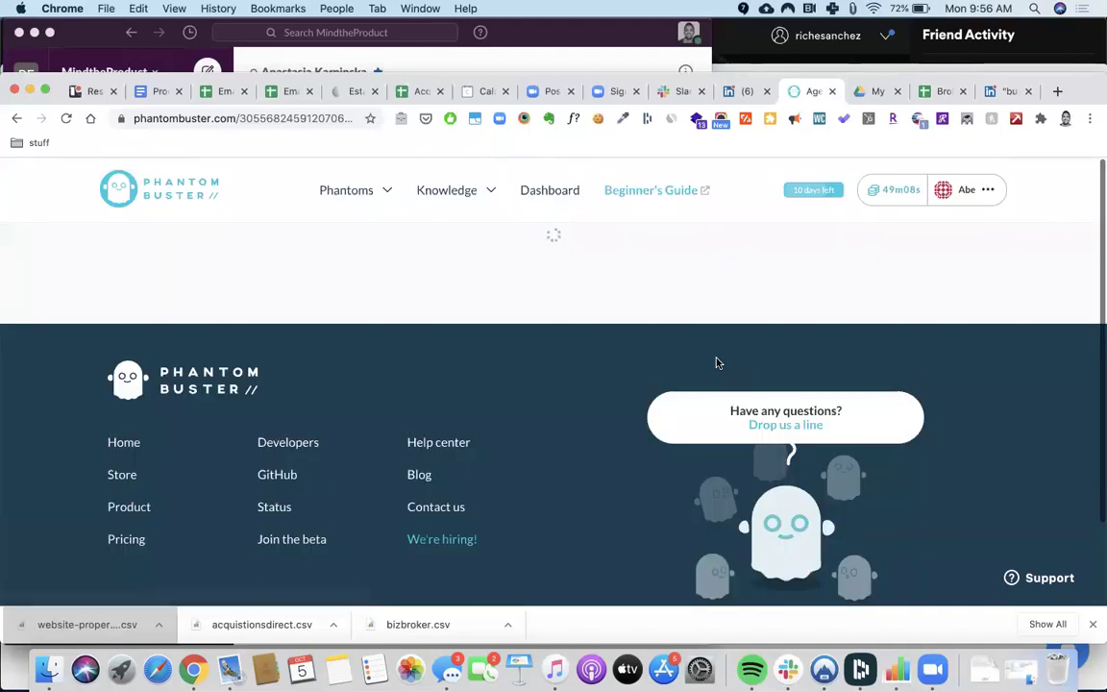
Step: Review the LinkedIn Message Sender's run log and copy the link to linkedin-chat-send-message.csv
scroll(698, 352, "down", 1)
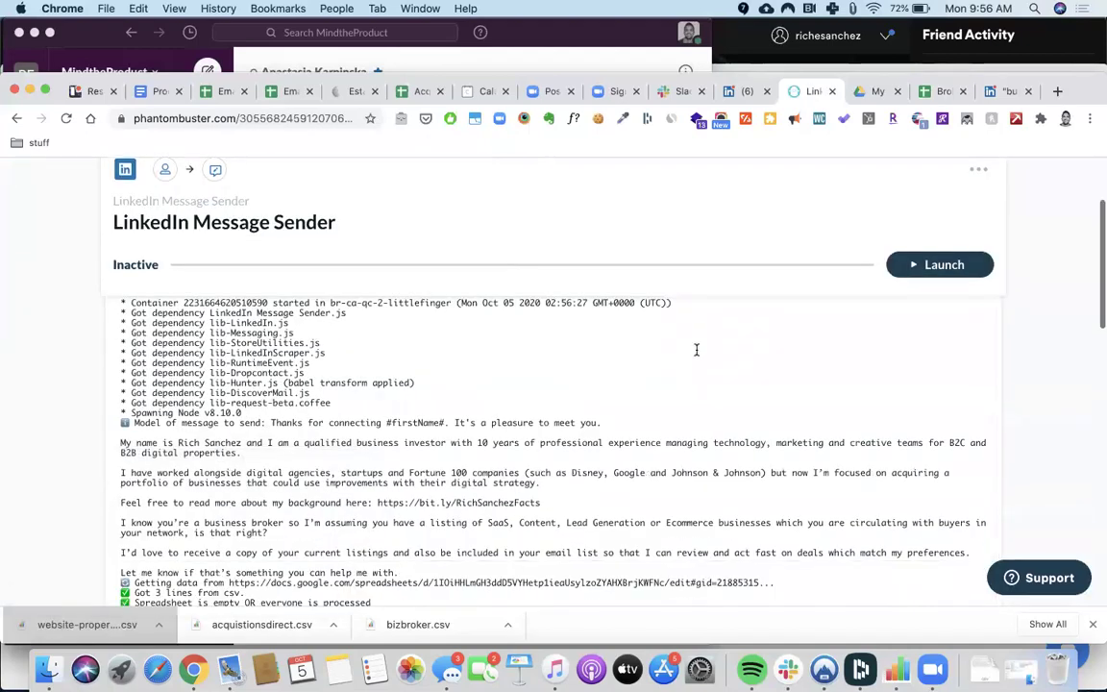
scroll(419, 450, "down", 3)
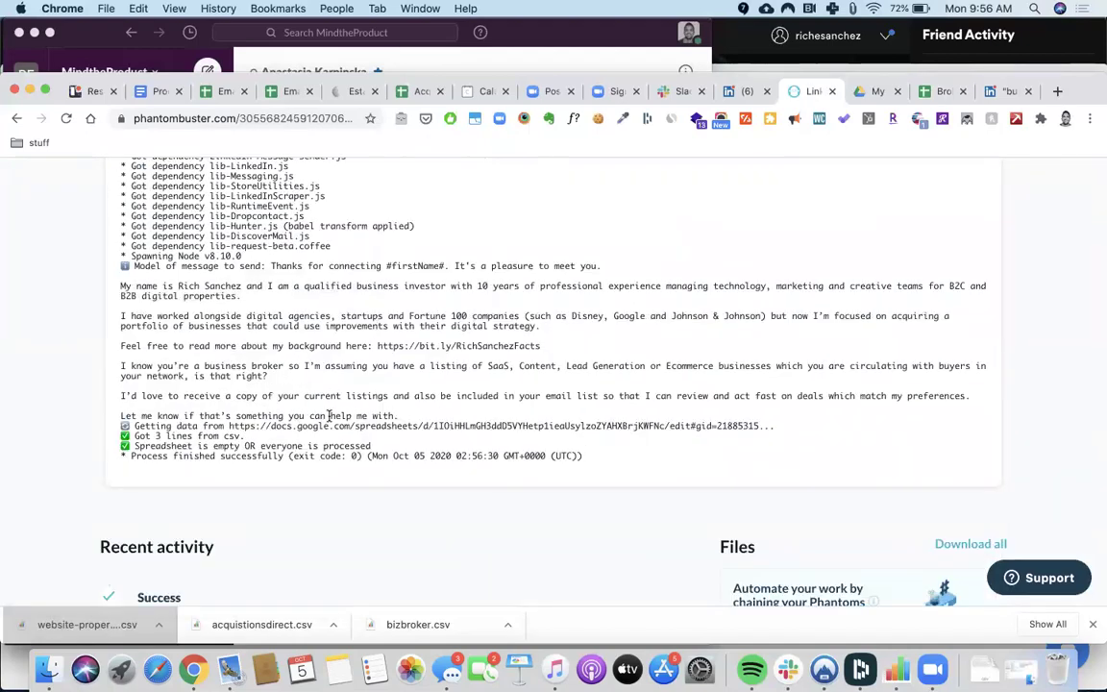
scroll(385, 550, "down", 3)
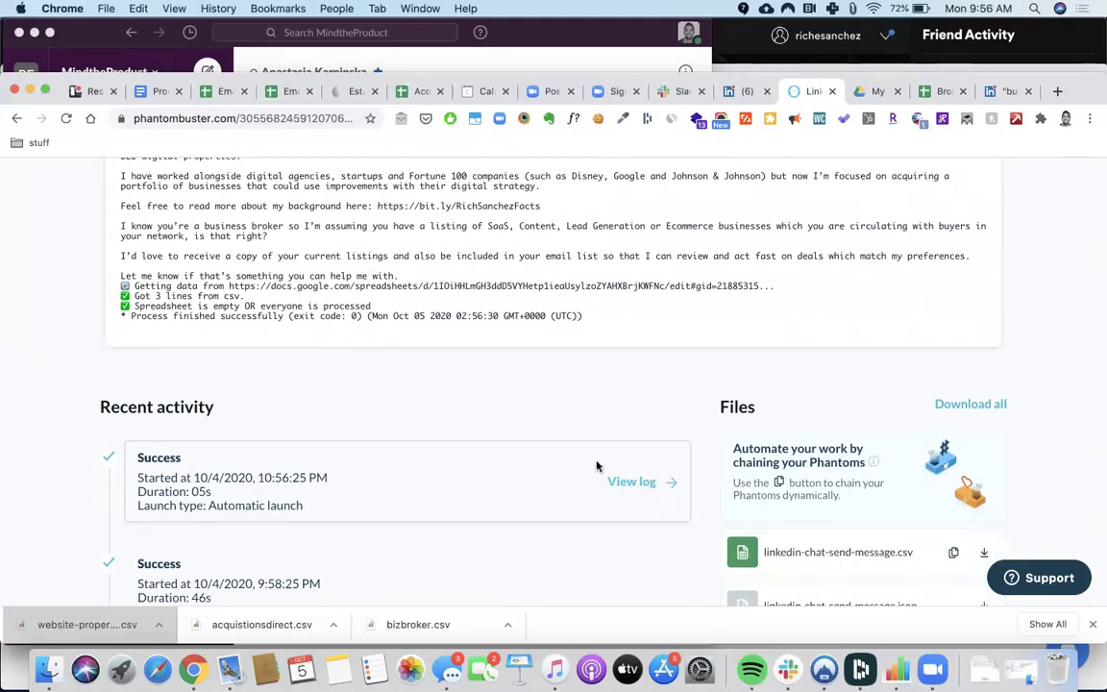
scroll(596, 462, "down", 2)
left_click(953, 442)
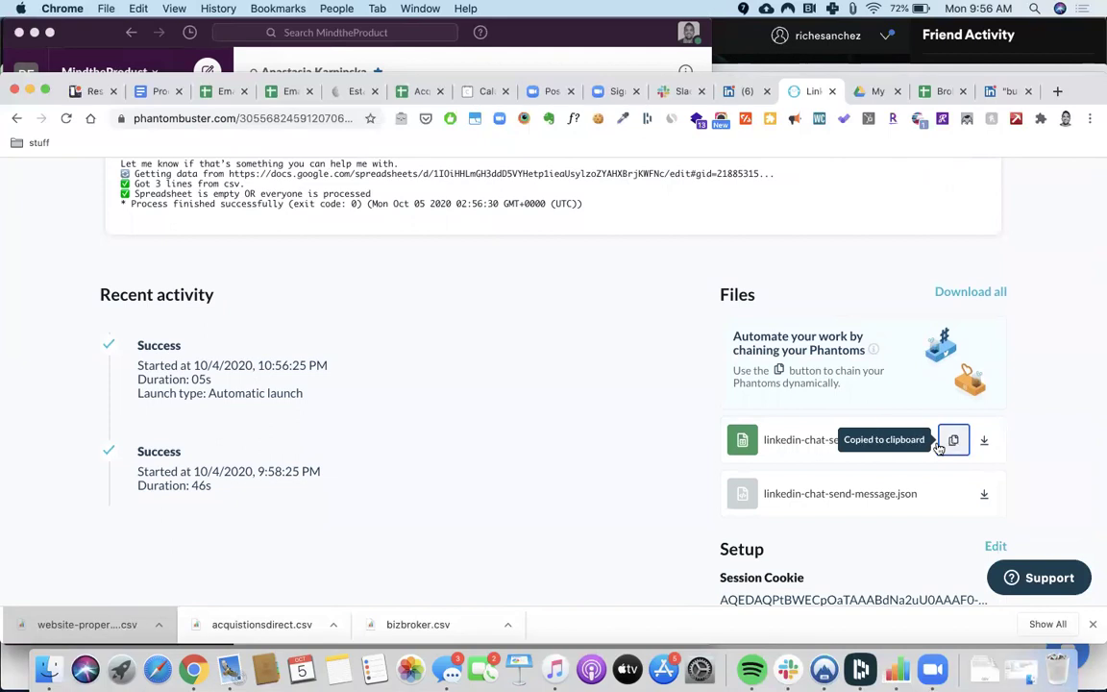
Step: Return to the Broker sheet and examine the message delay rule, prospect statuses and the Exclude Message checkbox in row 8
left_click(937, 91)
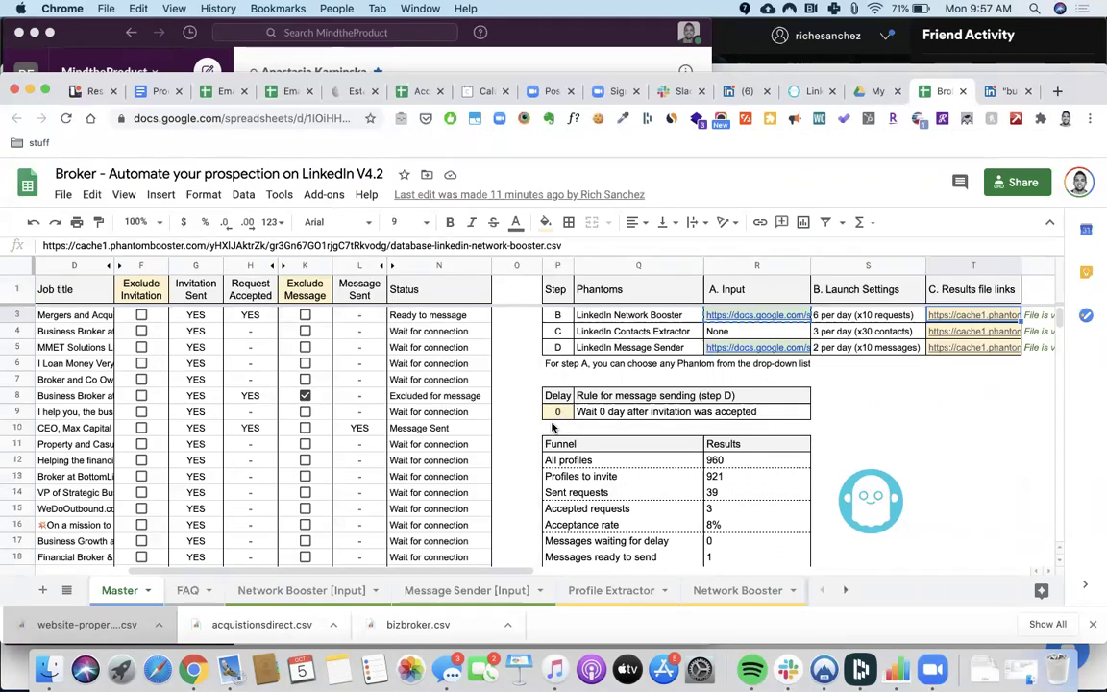
scroll(326, 395, "left", 3)
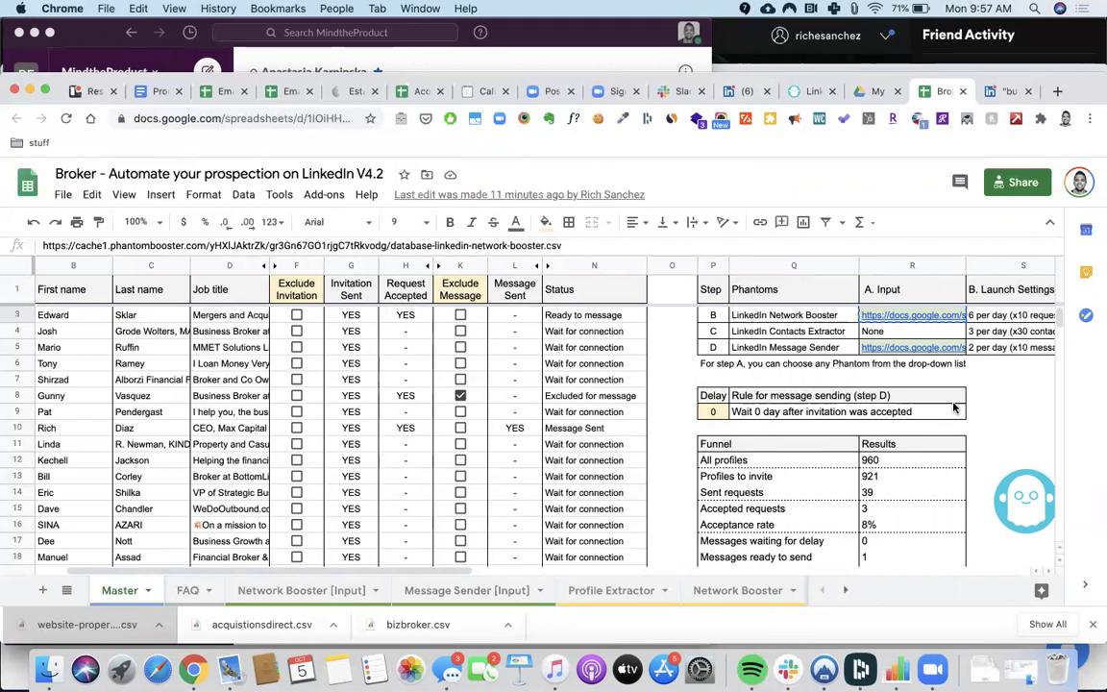
scroll(953, 407, "right", 2)
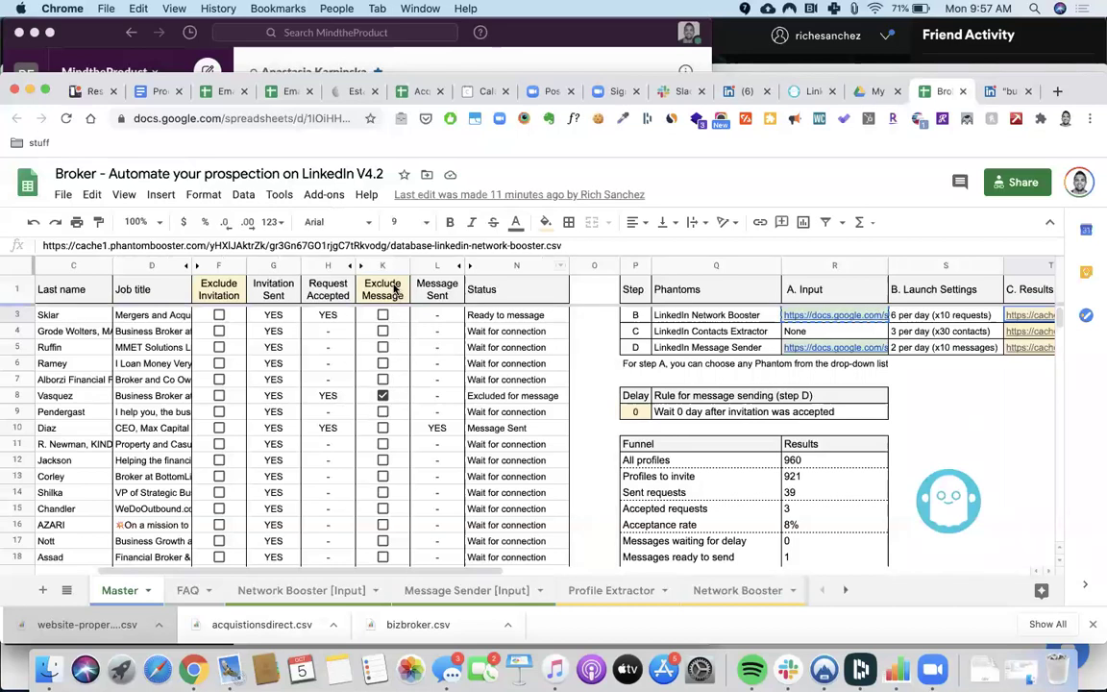
left_click(382, 396)
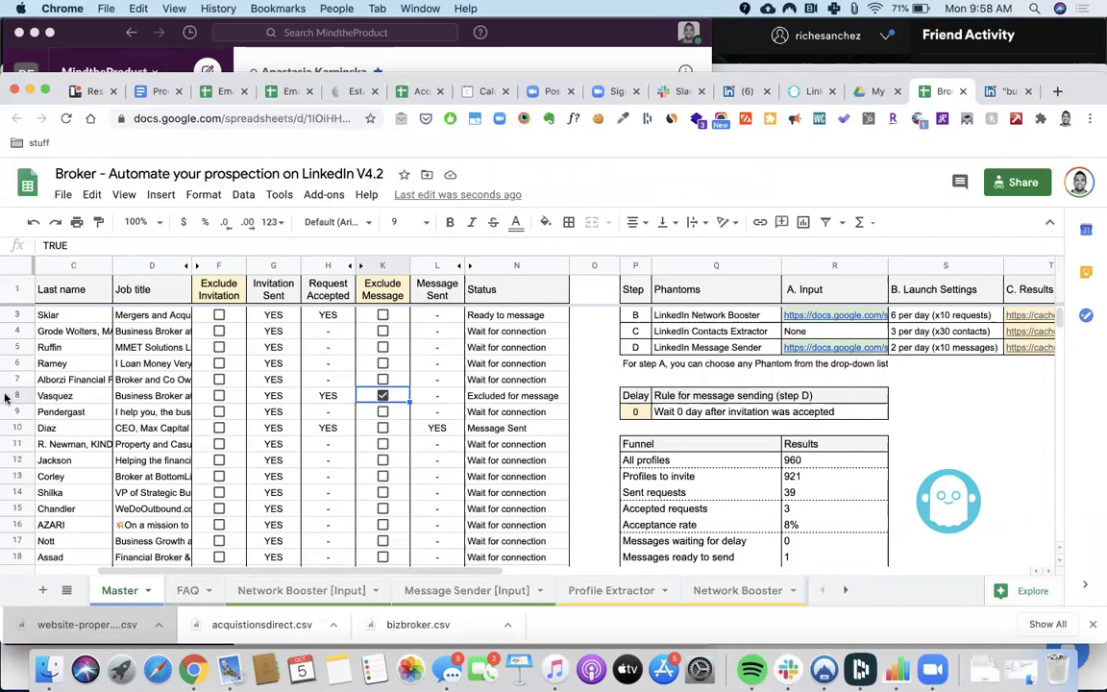
Step: Switch to LinkedIn and open the messaging conversation with the prospect excluded from messaging in row 8
left_click(739, 92)
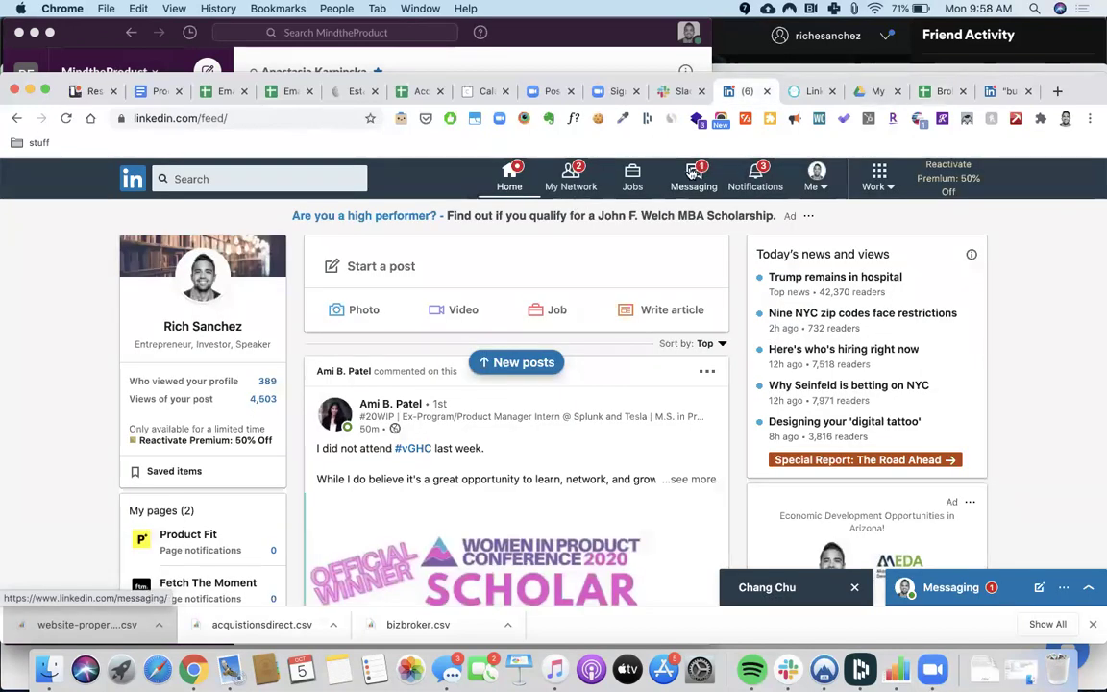
left_click(694, 171)
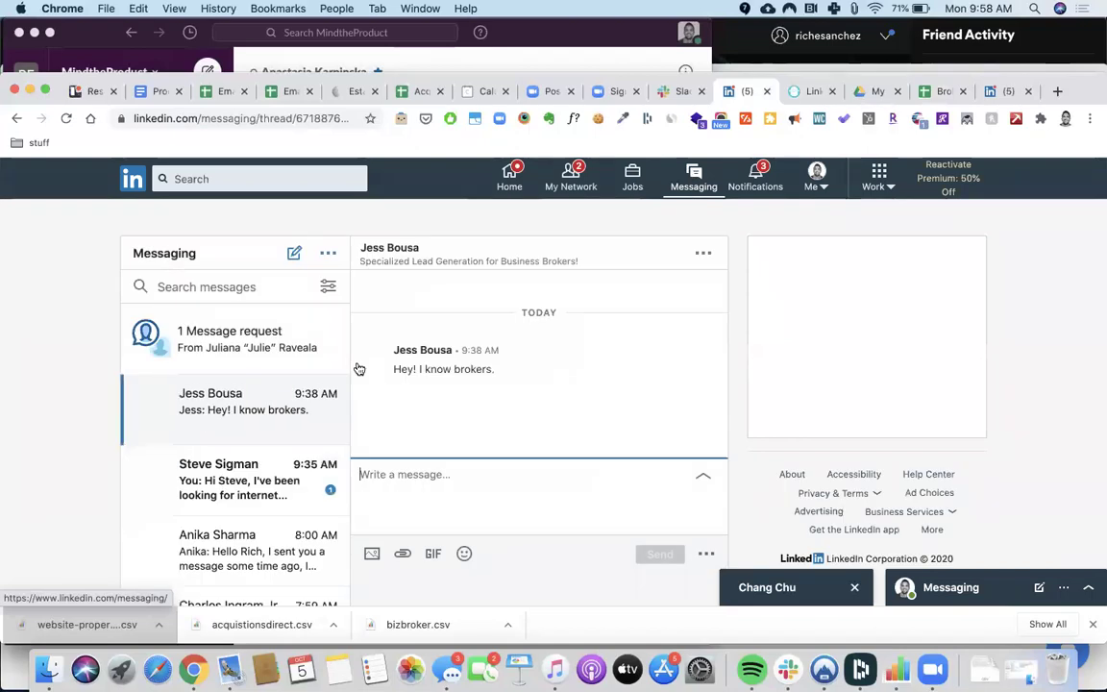
scroll(235, 446, "down", 3)
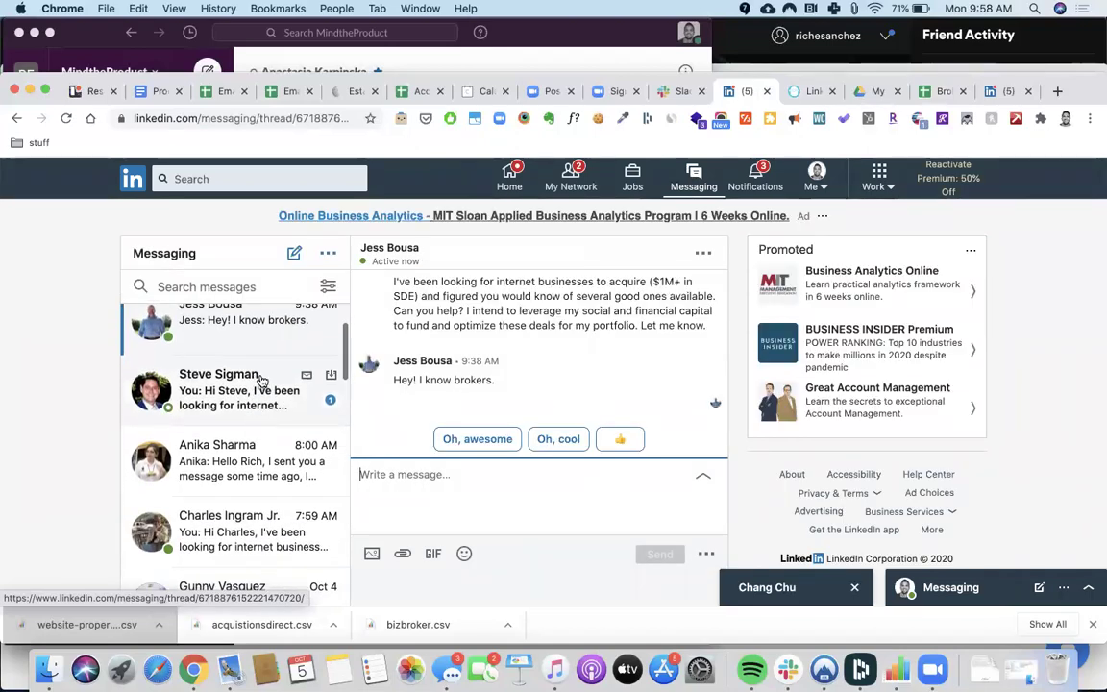
scroll(236, 478, "down", 3)
left_click(228, 475)
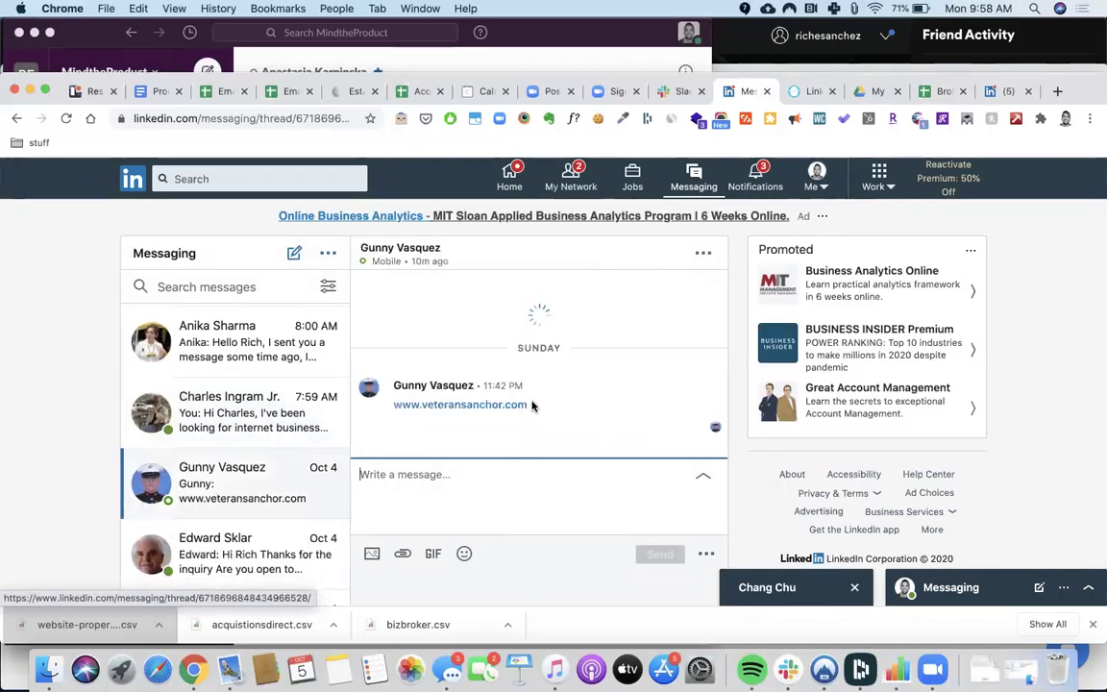
Step: Read the LinkedIn conversation with the excluded prospect, from the initial invitation note through the prospect's replies
scroll(531, 406, "up", 2)
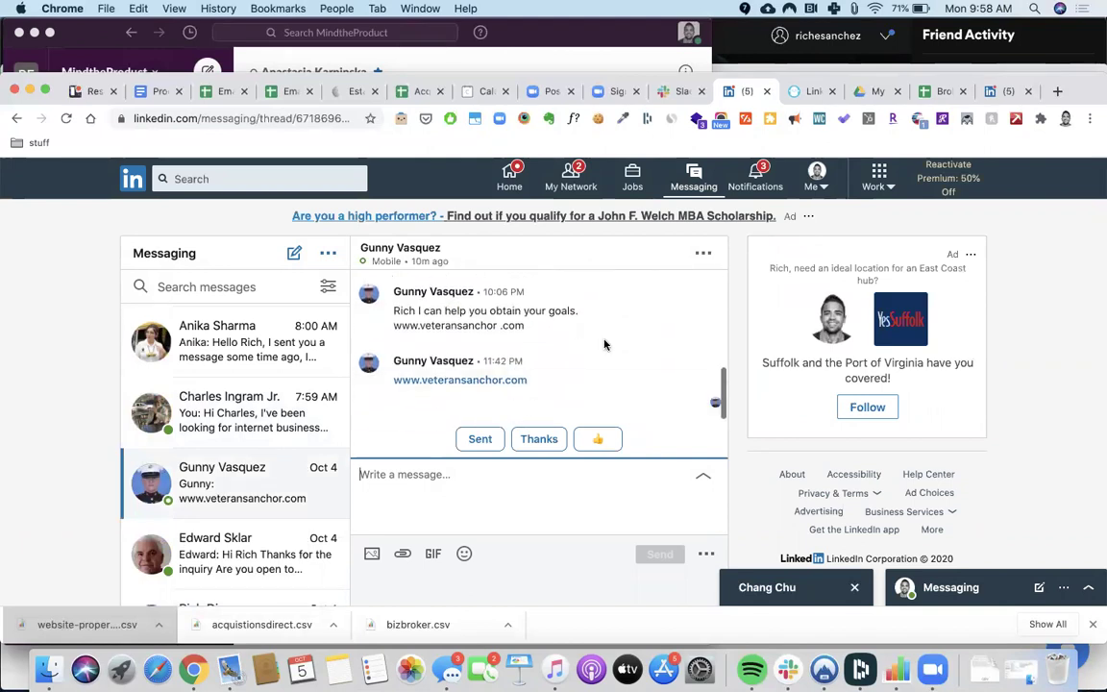
scroll(605, 344, "up", 2)
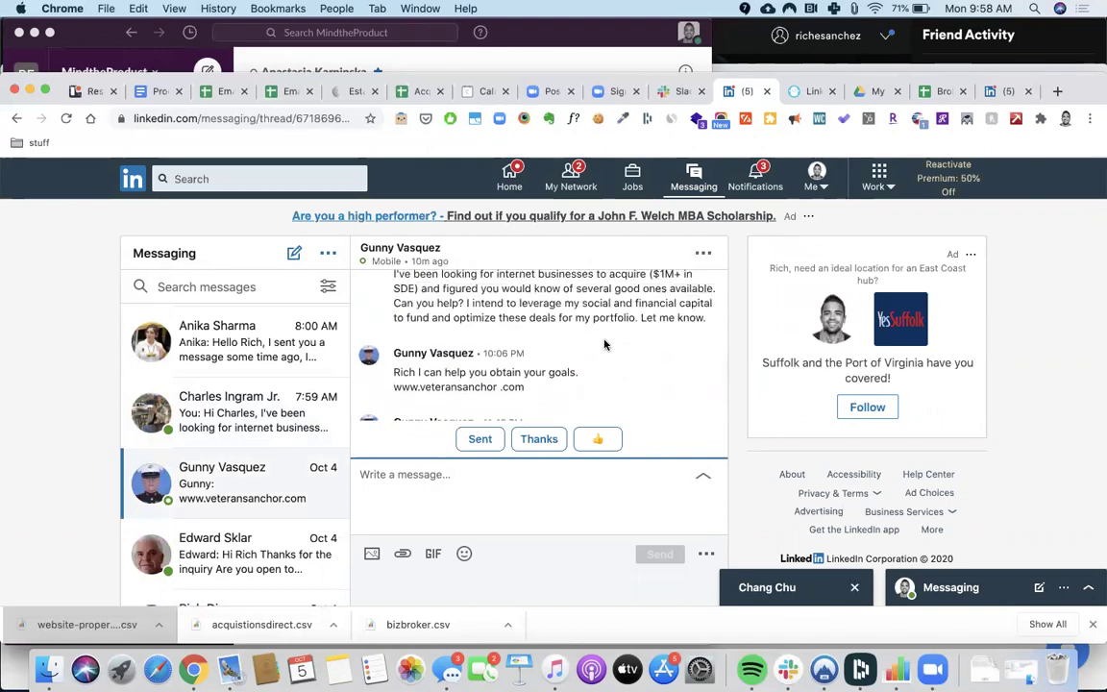
scroll(605, 344, "up", 1)
scroll(604, 342, "down", 1)
scroll(604, 344, "down", 1)
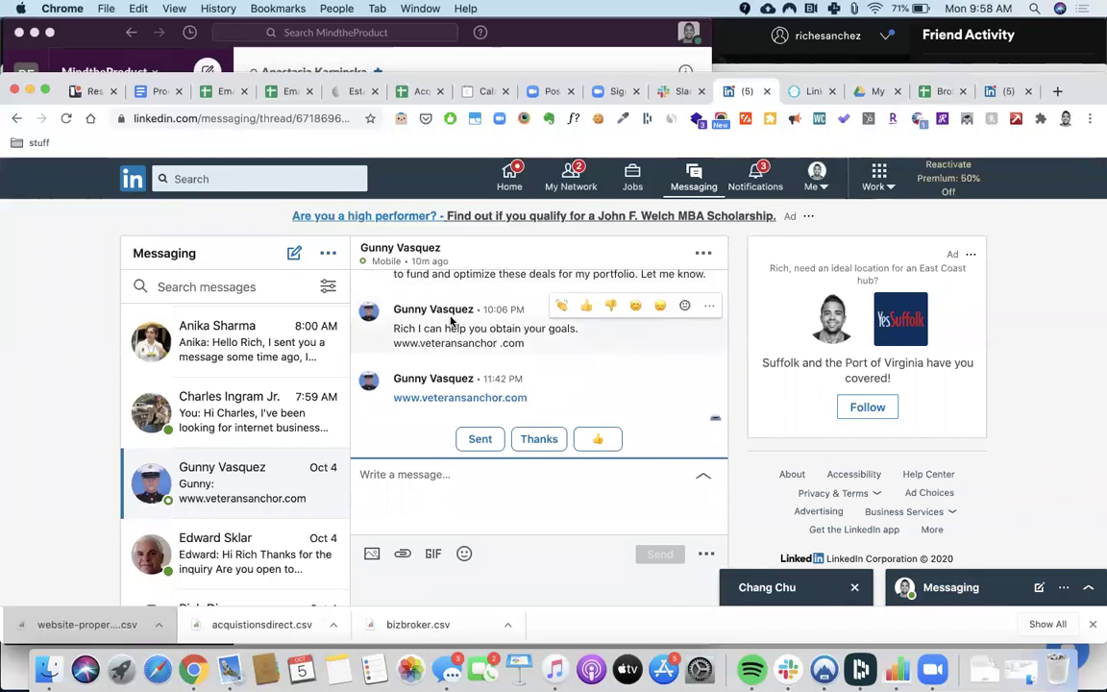
scroll(589, 410, "down", 1)
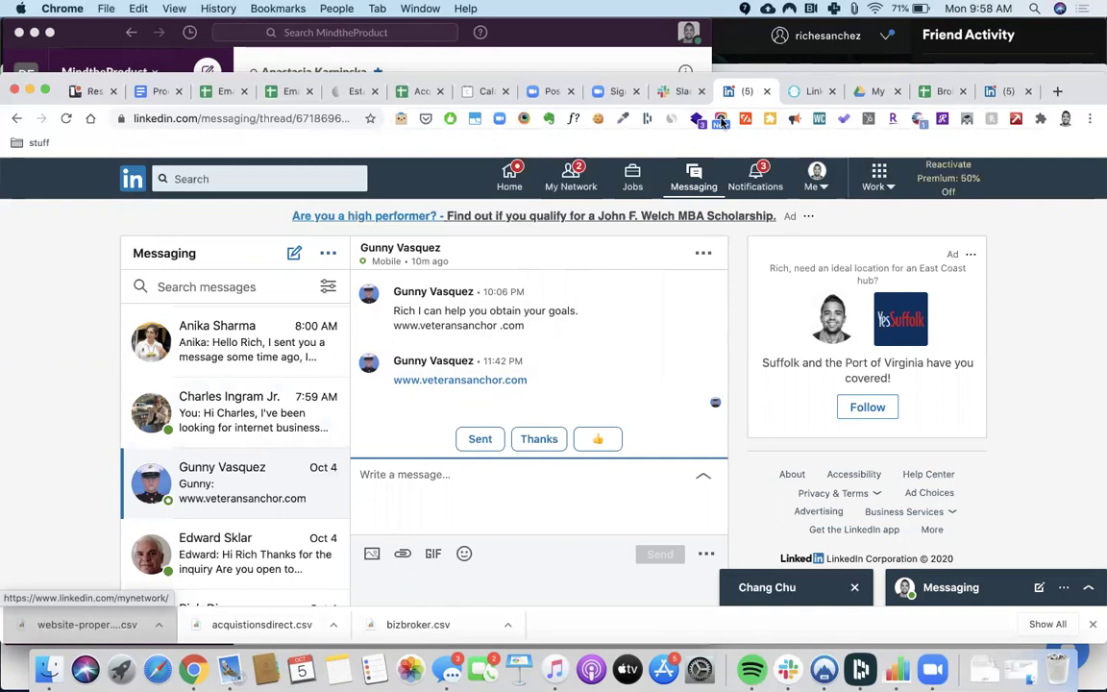
Step: Check the excluded prospect's row 8 in the Broker sheet, going through Phantombuster, and return to the LinkedIn conversation
left_click(802, 92)
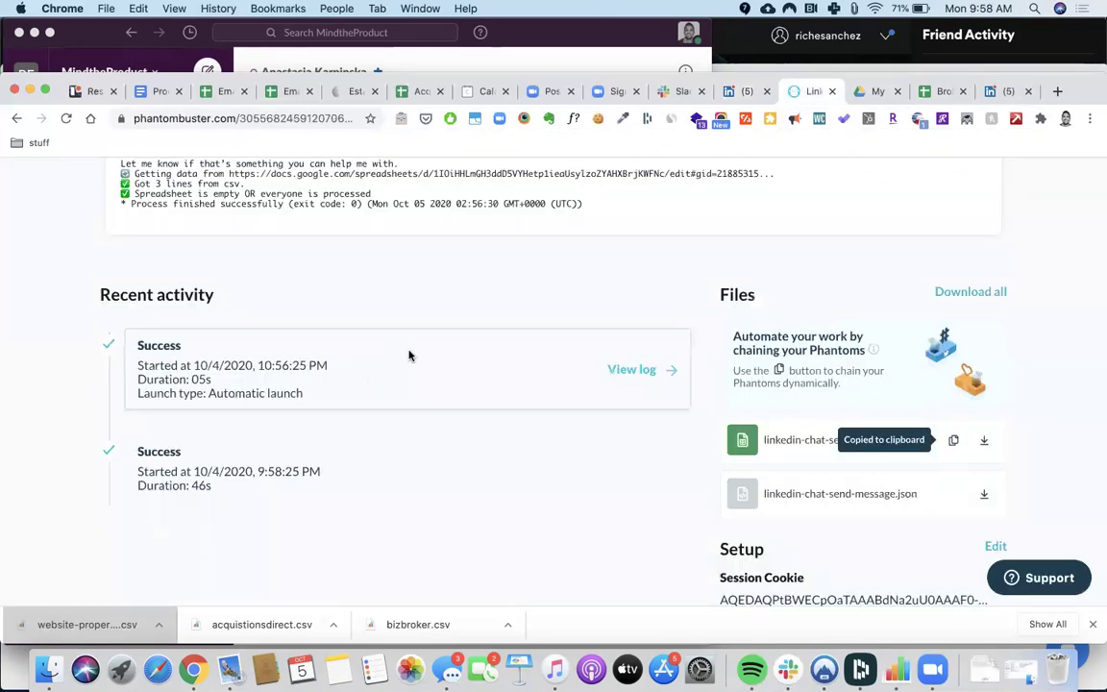
left_click(930, 92)
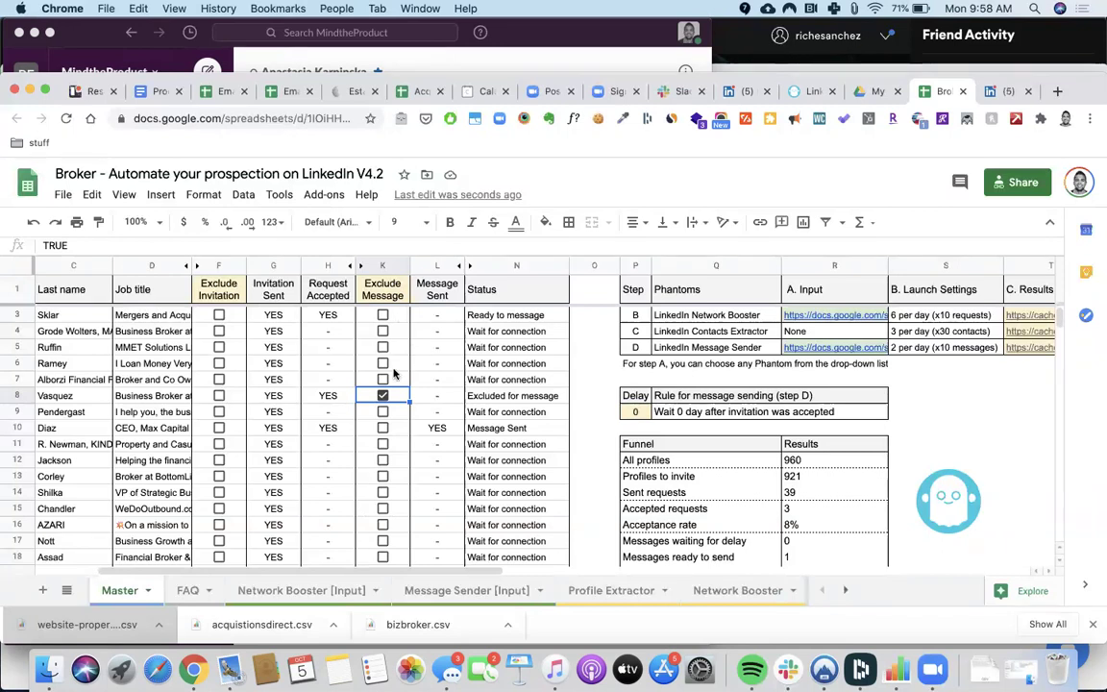
left_click(745, 93)
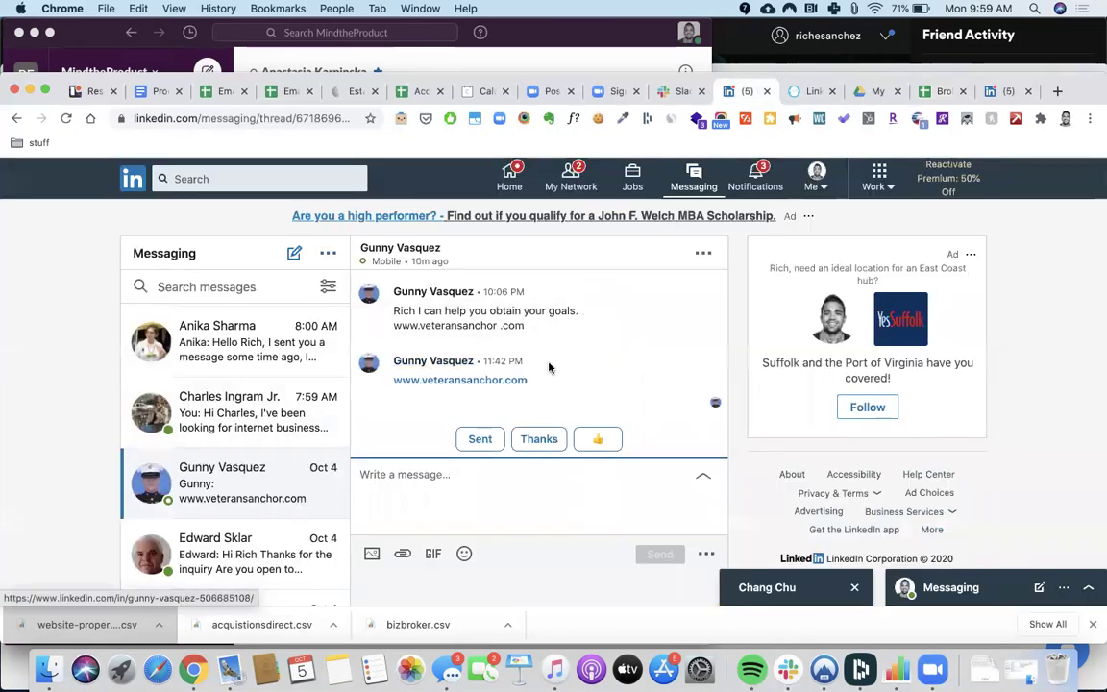
Step: Switch to Phantombuster and review the message template in the LinkedIn Message Sender's run log
left_click(803, 92)
scroll(600, 438, "up", 5)
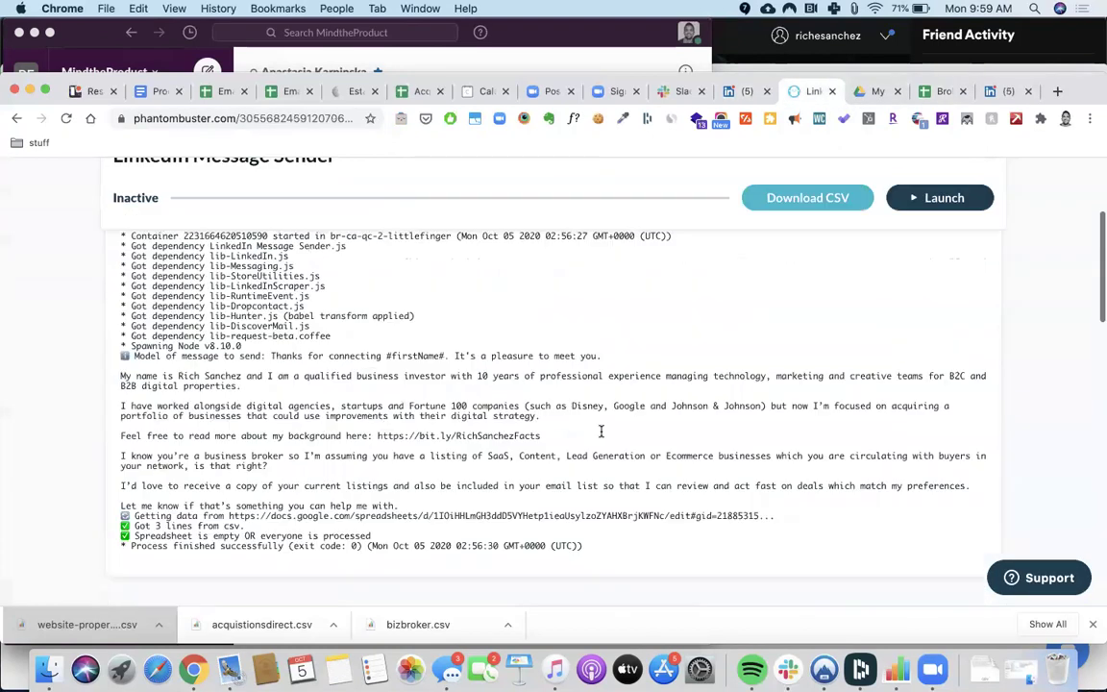
scroll(447, 470, "up", 1)
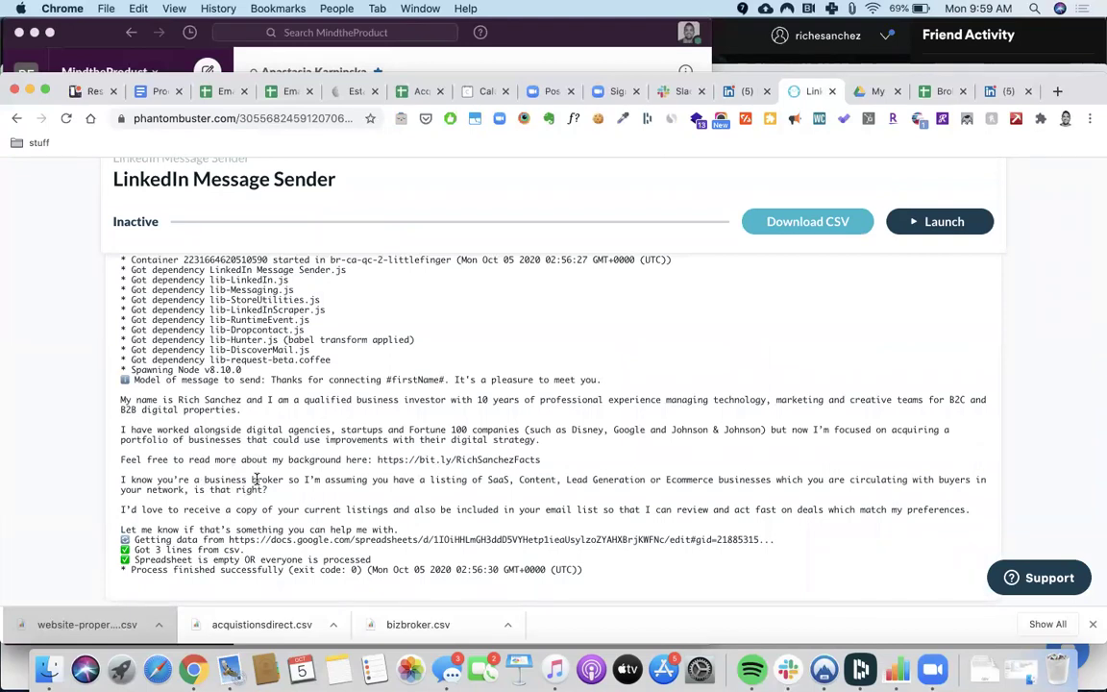
scroll(255, 478, "down", 2)
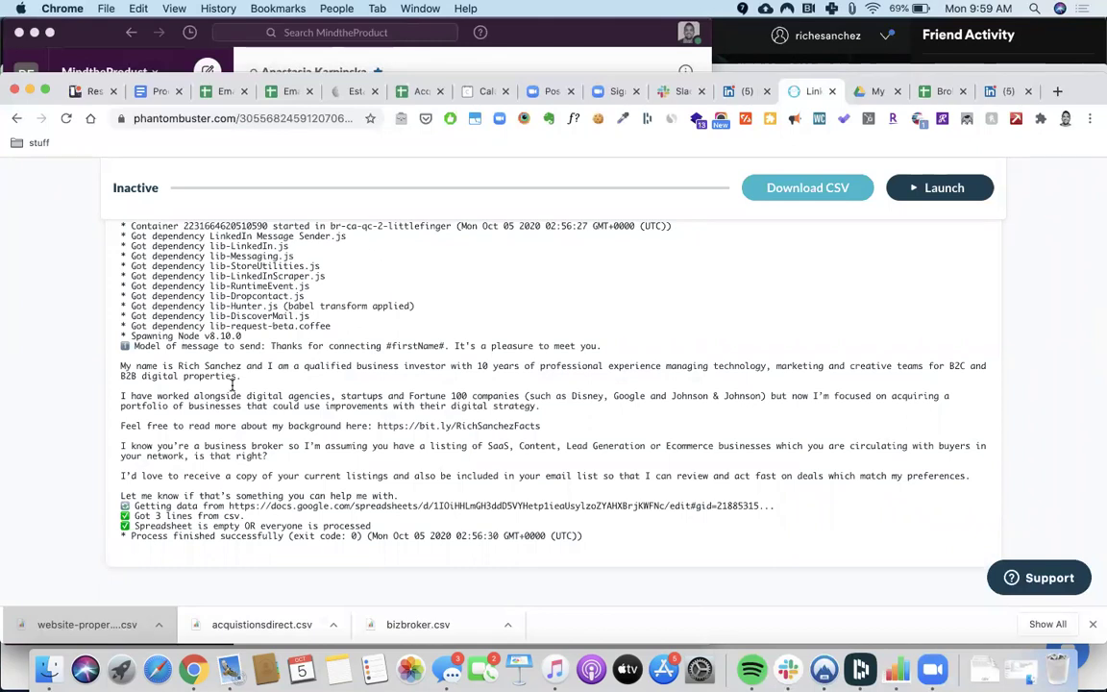
Step: Return to LinkedIn and compare the invitation note with the replies in the excluded prospect's conversation
left_click(739, 94)
scroll(456, 358, "up", 2)
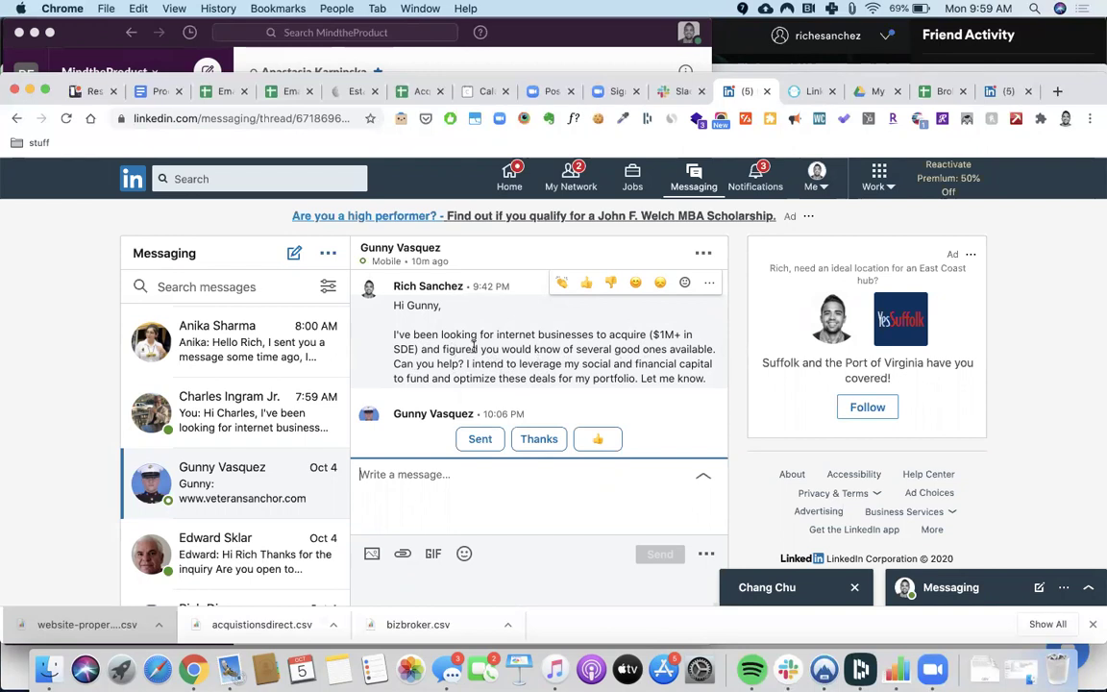
scroll(473, 346, "down", 3)
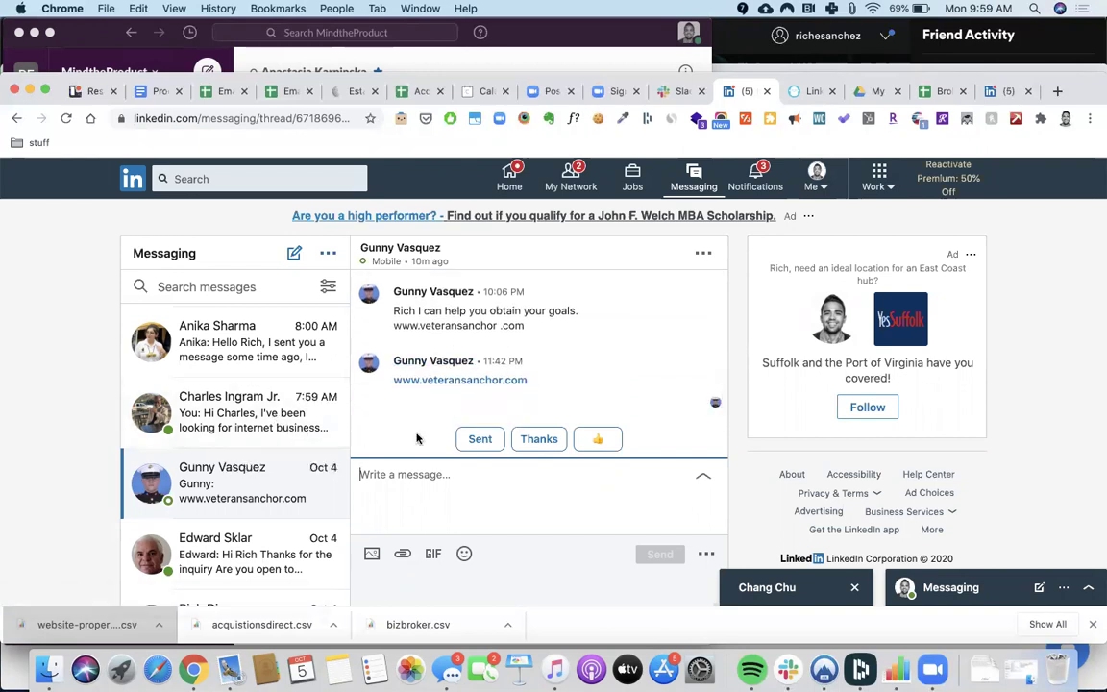
Step: Open the conversation with the prospect marked Message Sent in row 10 and examine the invitation note
scroll(230, 452, "down", 3)
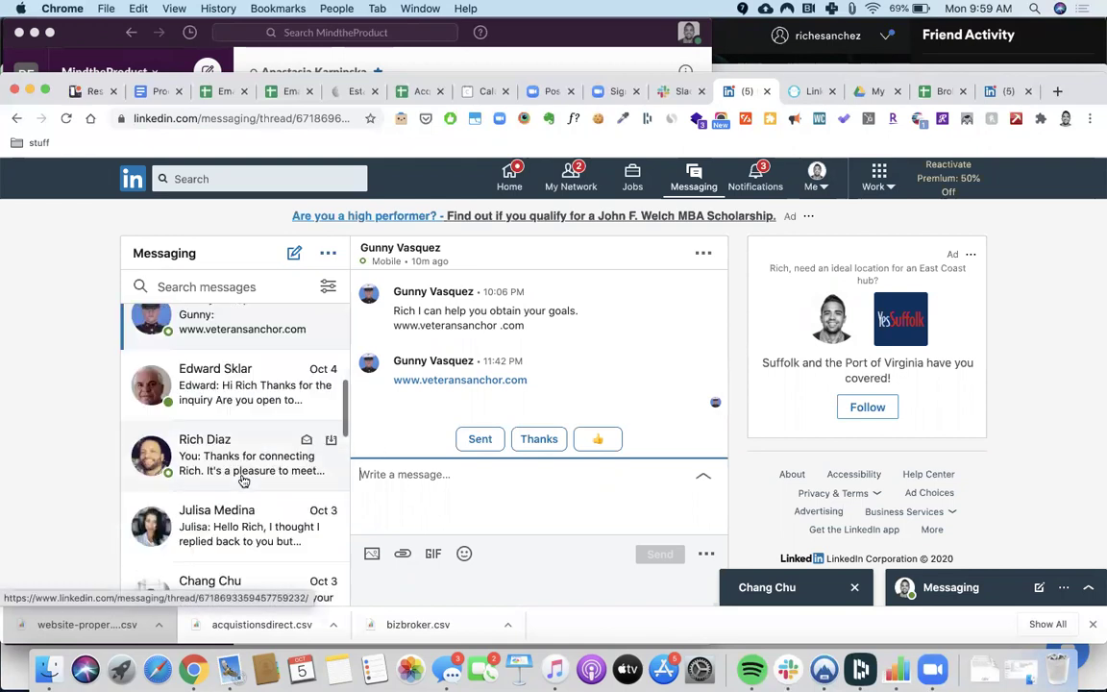
left_click(228, 458)
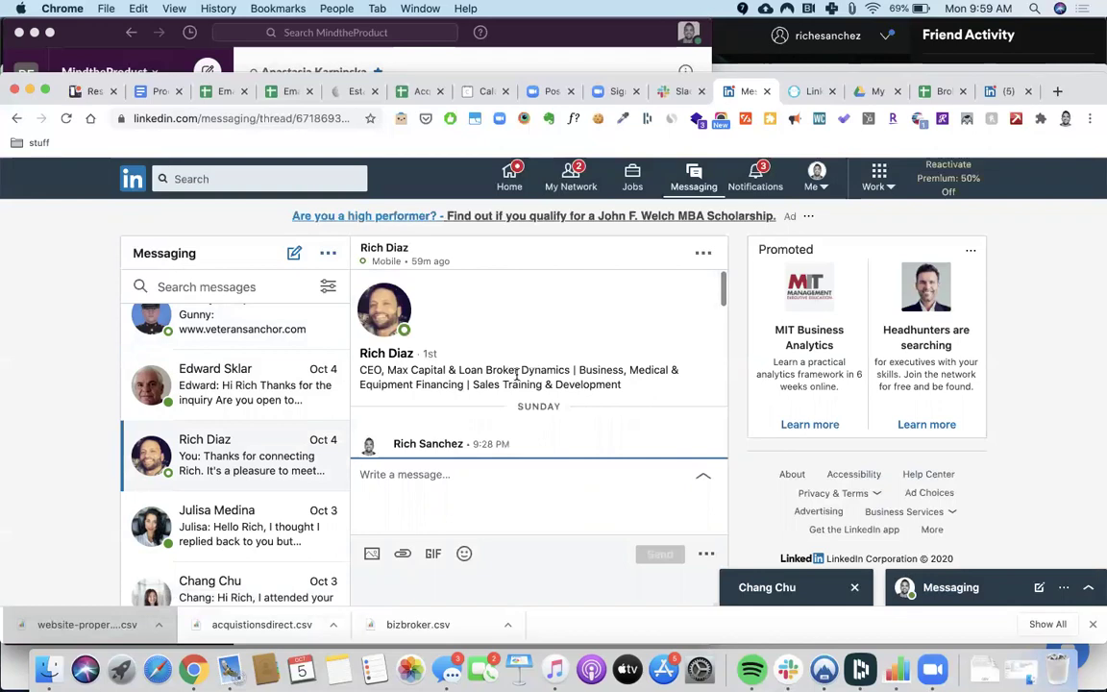
scroll(516, 375, "down", 2)
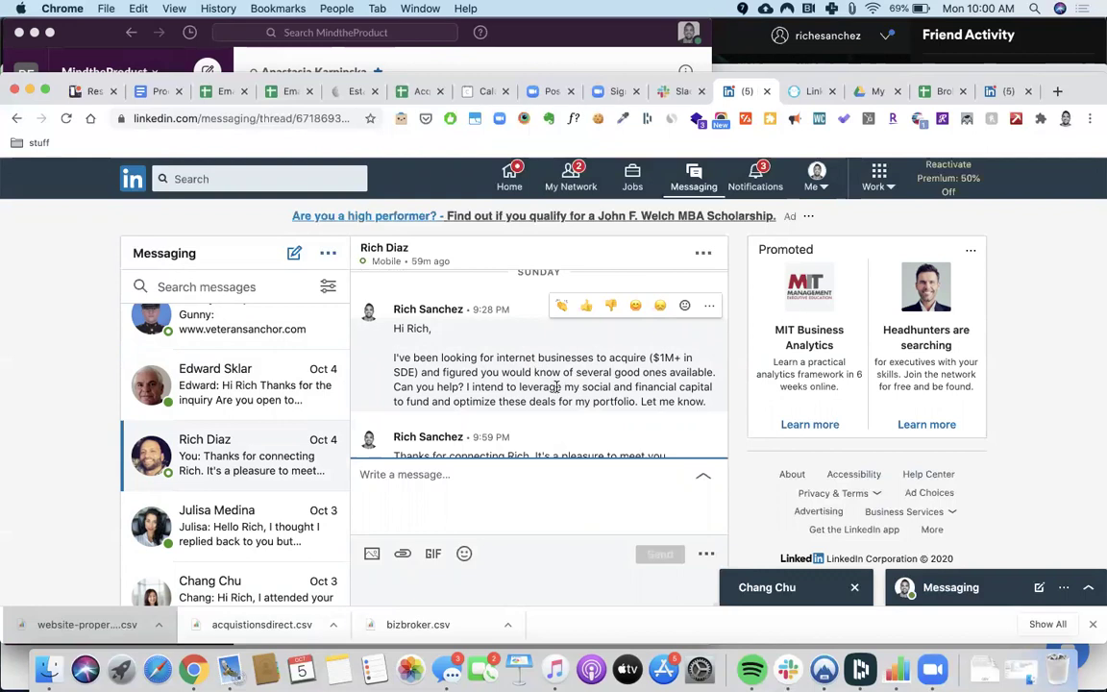
scroll(555, 386, "down", 1)
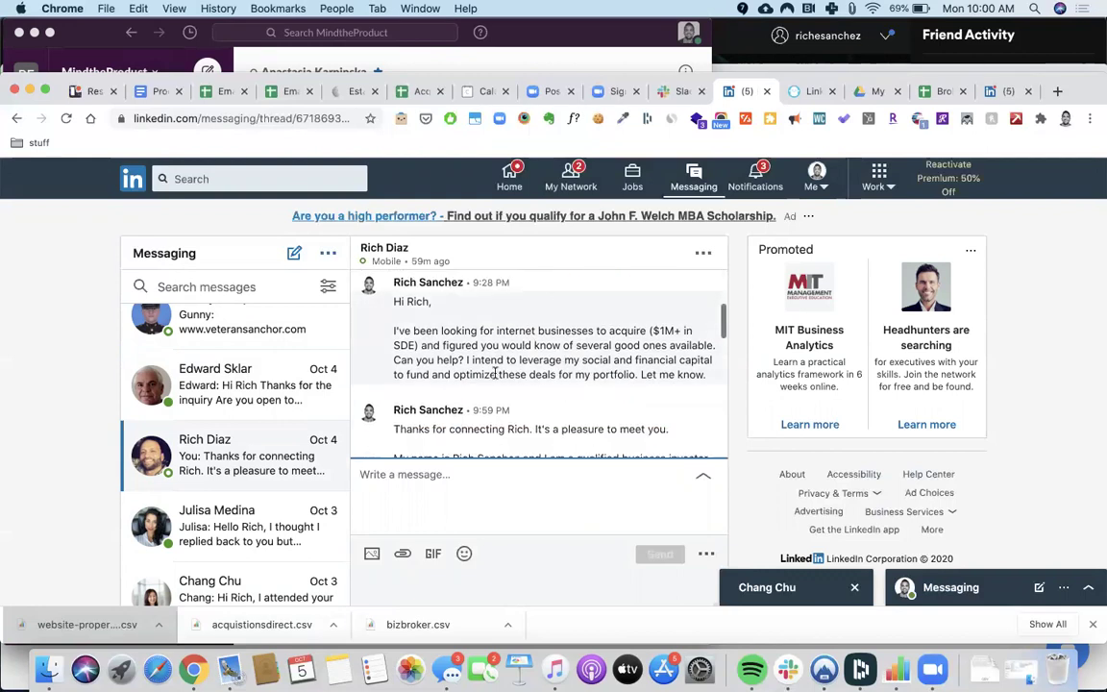
scroll(484, 369, "up", 3)
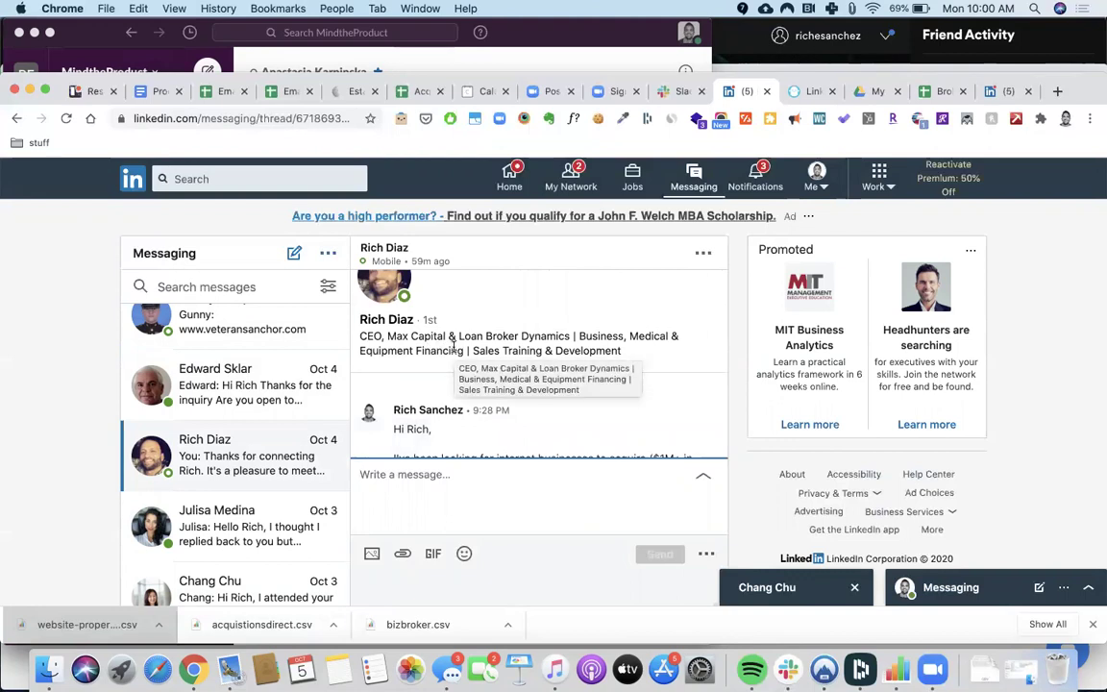
scroll(454, 346, "down", 4)
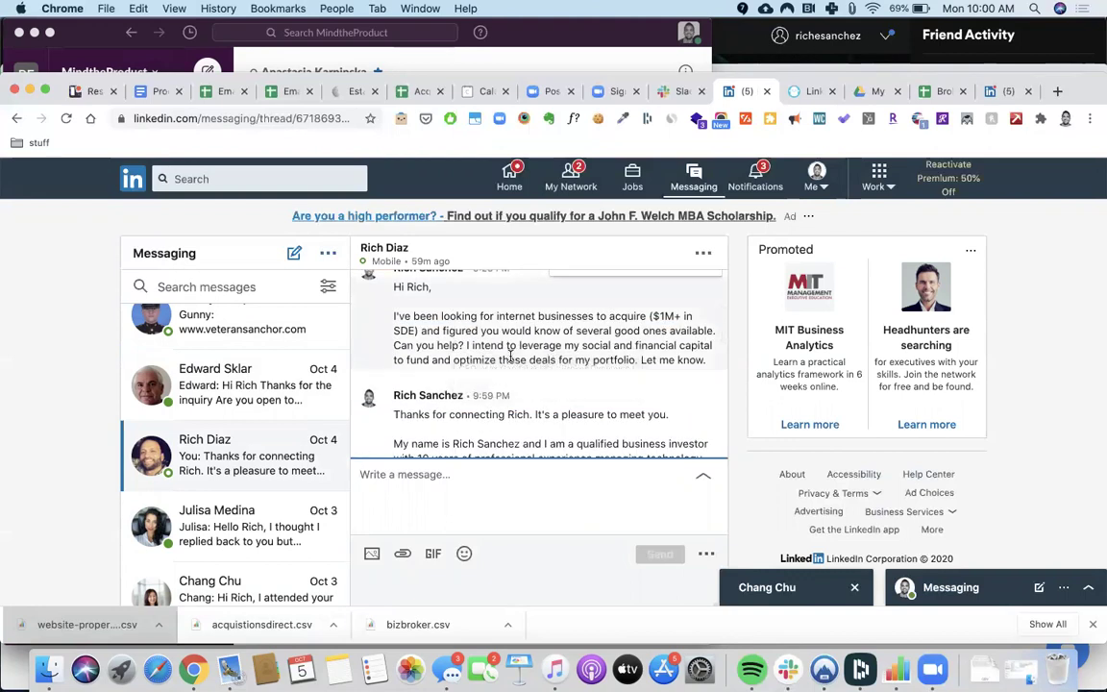
scroll(500, 354, "down", 1)
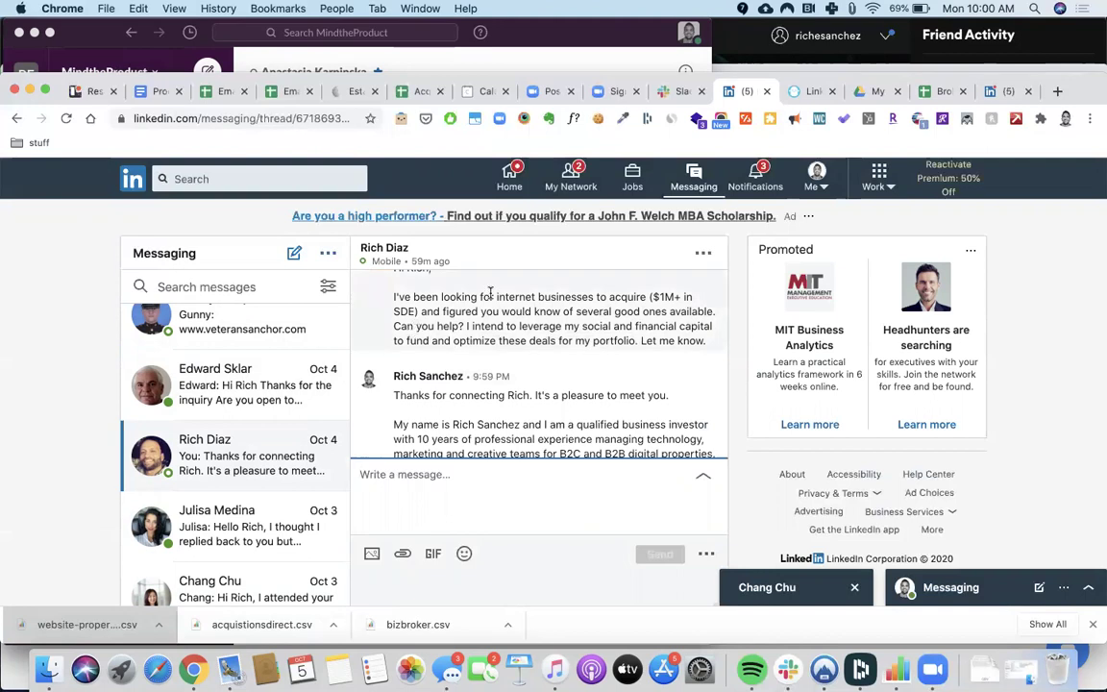
Step: Read the full automated follow-up message in the row 10 prospect's conversation, including the background link and closing request
scroll(488, 415, "down", 2)
scroll(490, 413, "down", 1)
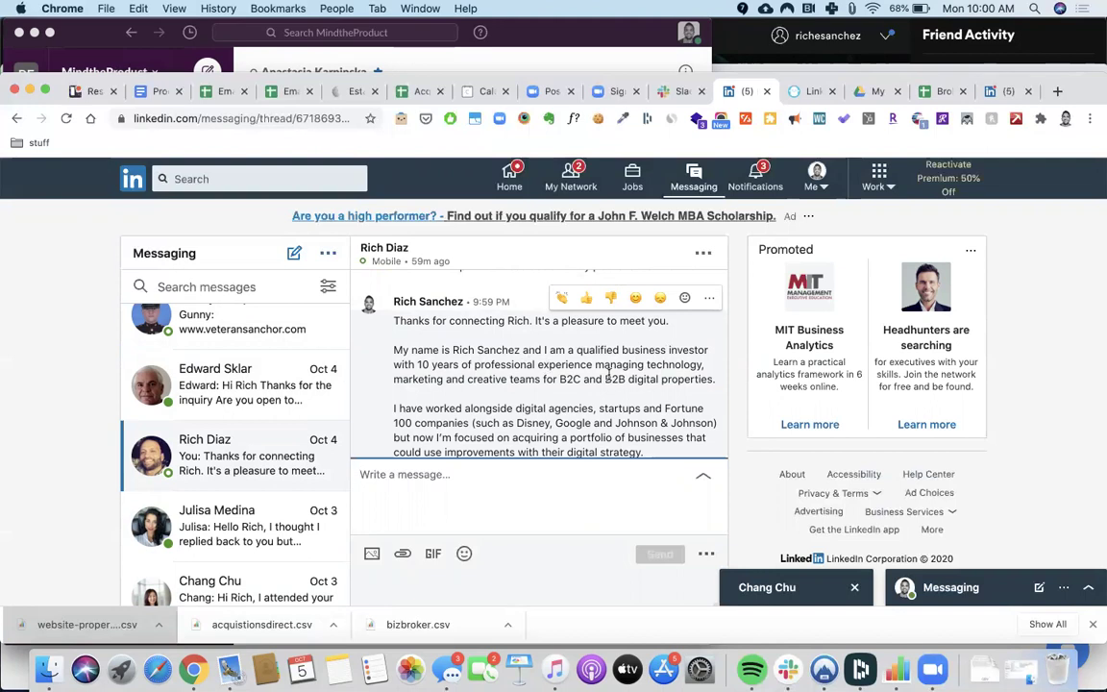
scroll(616, 375, "down", 2)
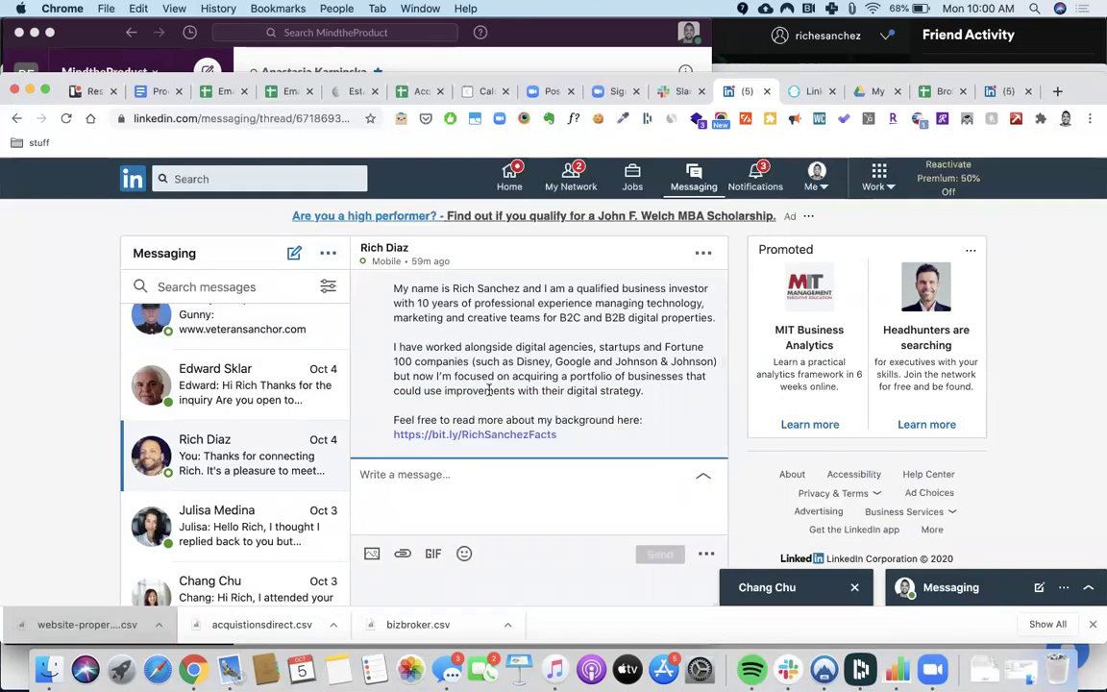
scroll(500, 402, "down", 2)
scroll(500, 402, "down", 4)
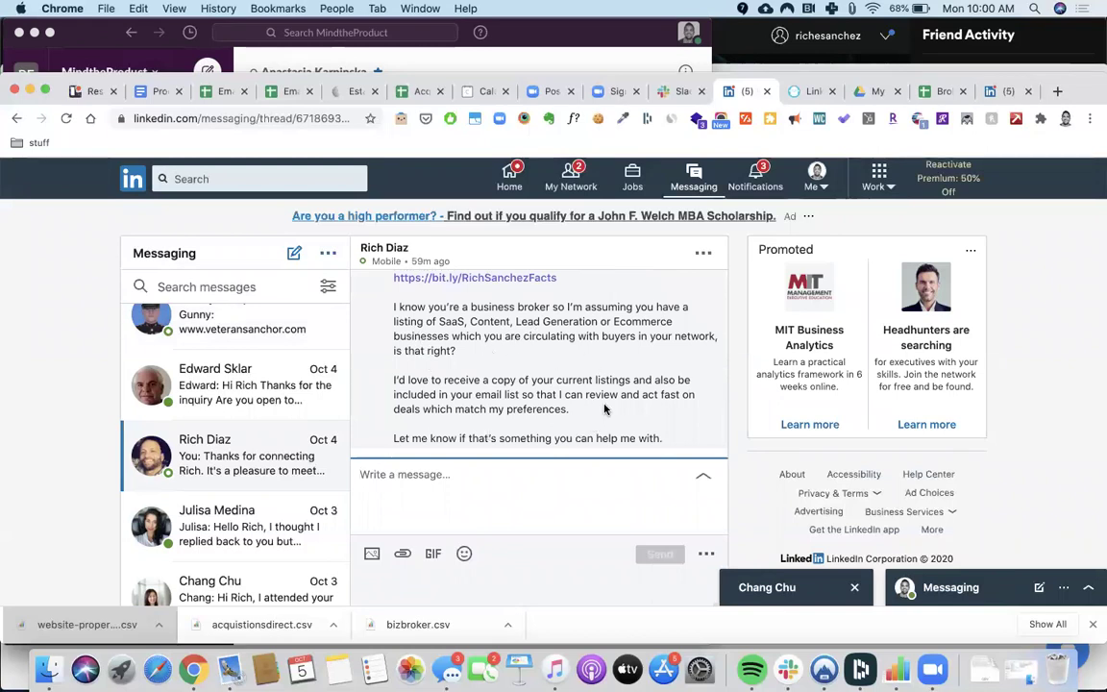
scroll(604, 409, "up", 3)
scroll(605, 409, "down", 2)
scroll(605, 409, "down", 1)
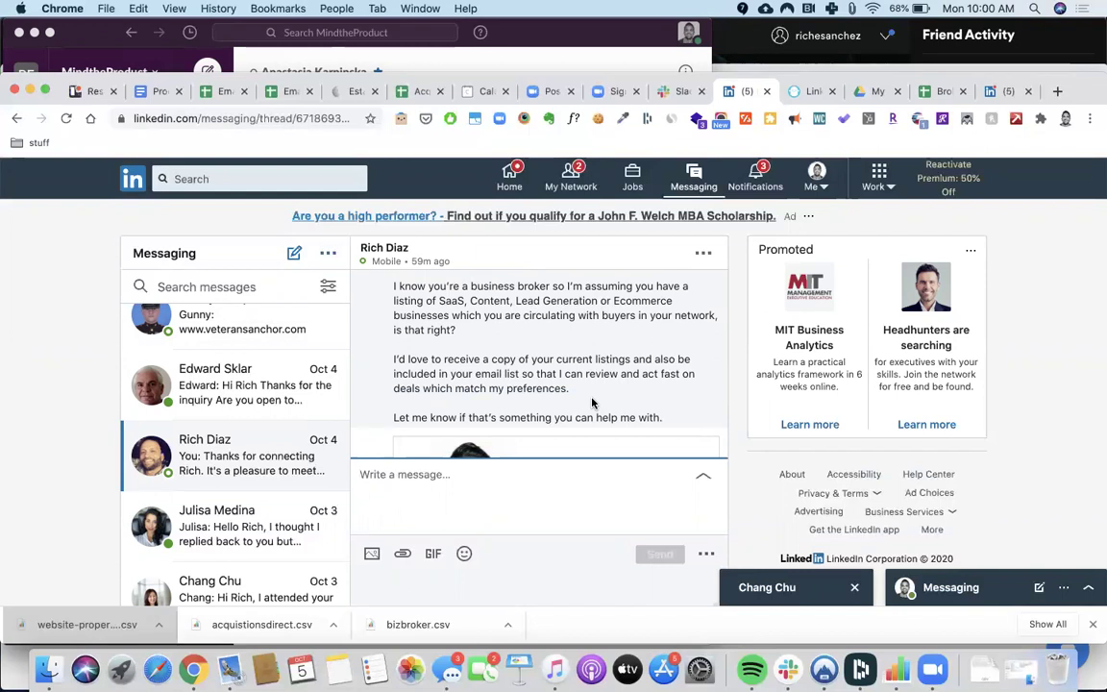
scroll(592, 404, "down", 5)
scroll(592, 403, "up", 1)
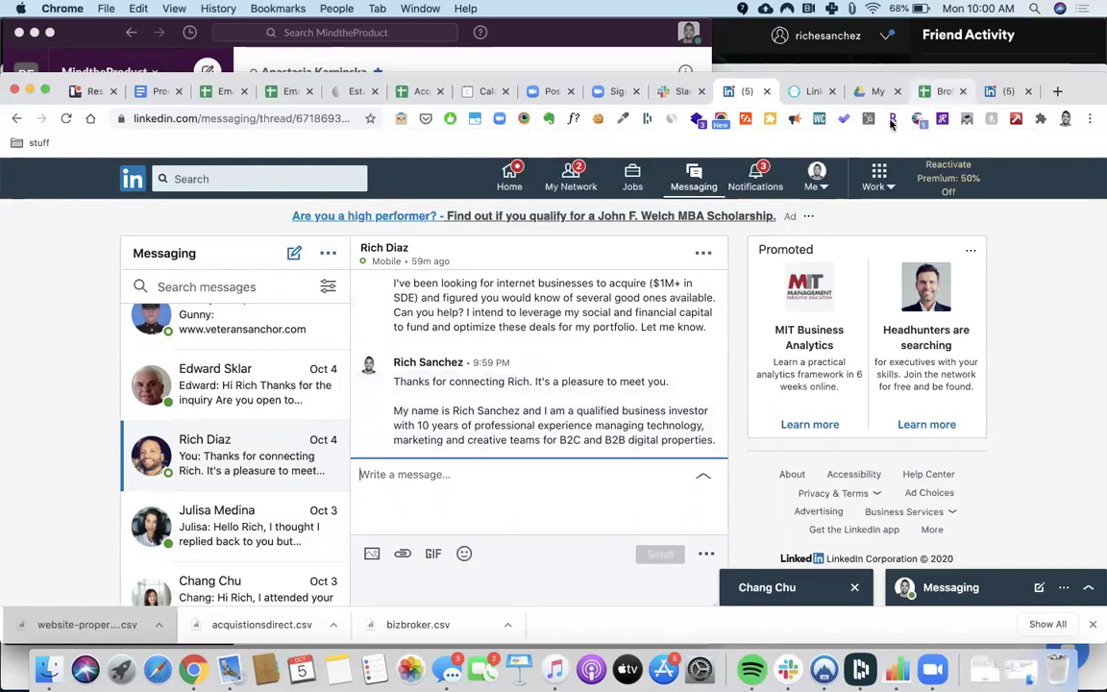
Step: Return to the Broker sheet and review the phantoms table, prospect statuses and funnel results on the Master sheet
left_click(937, 92)
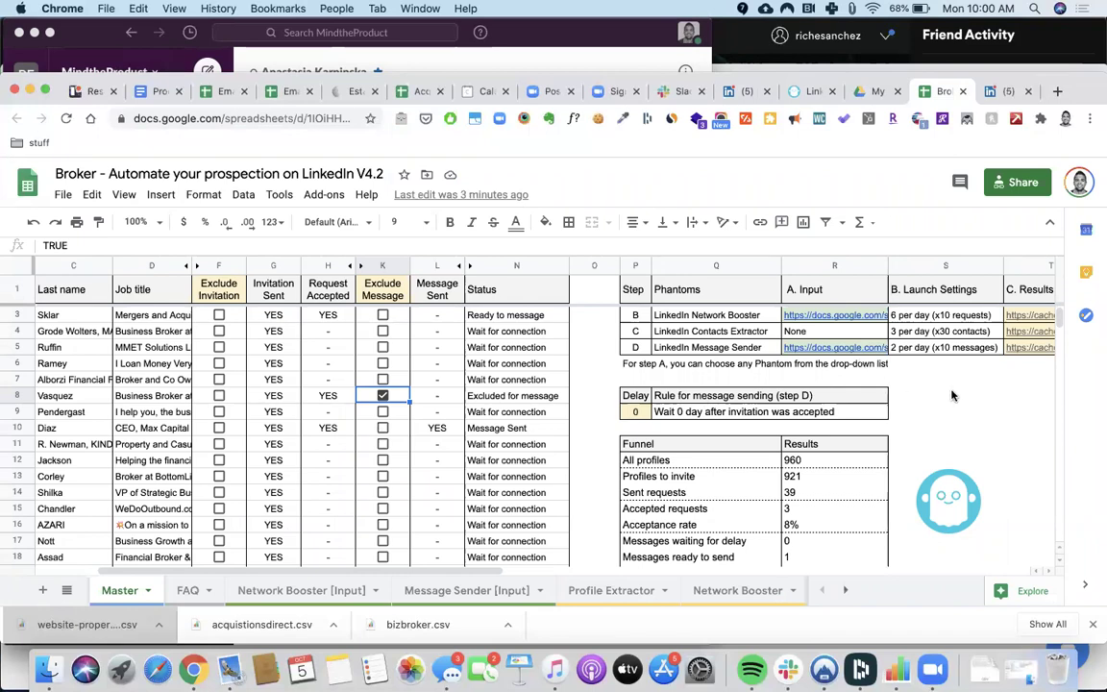
scroll(951, 395, "up", 1)
scroll(952, 395, "right", 3)
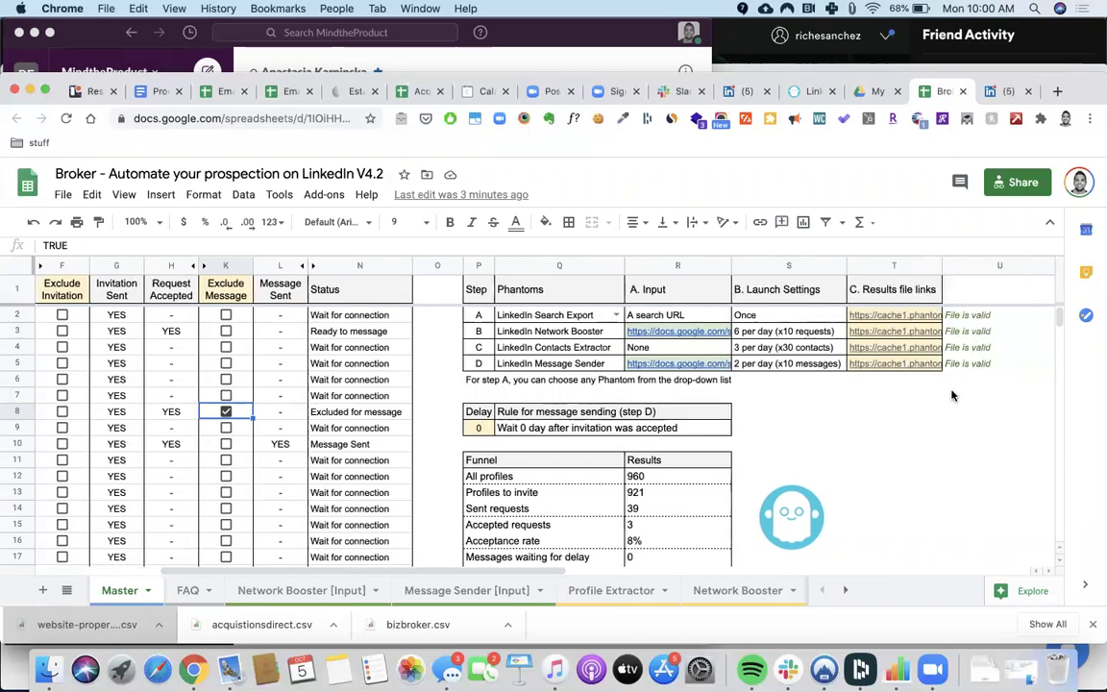
scroll(446, 438, "left", 5)
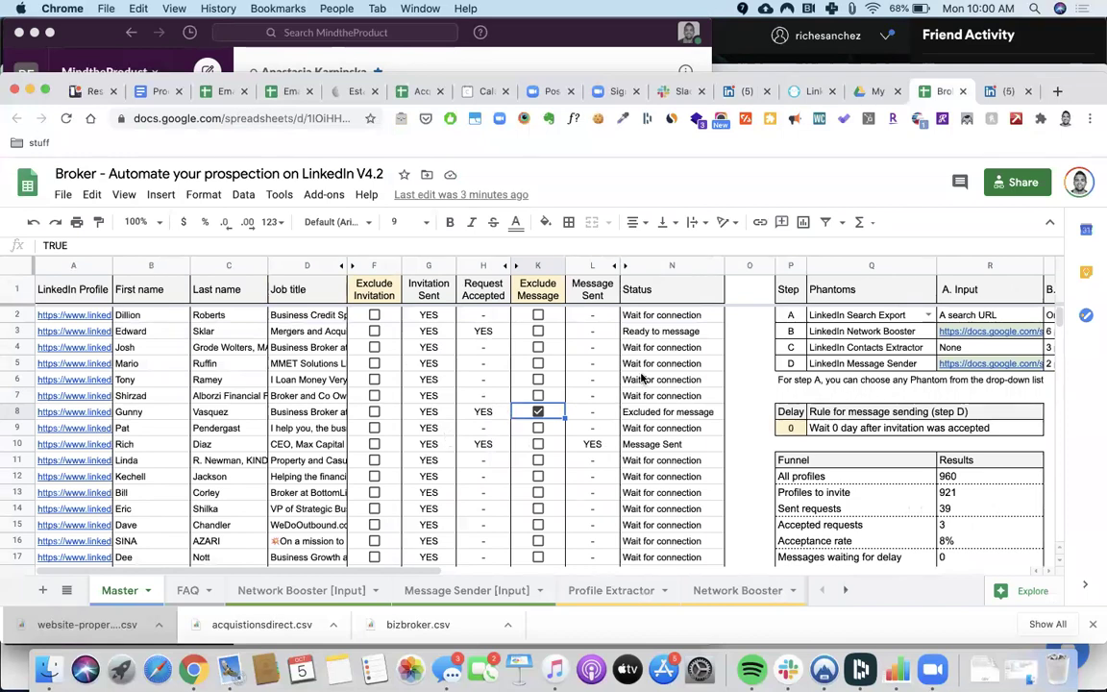
scroll(861, 412, "down", 1)
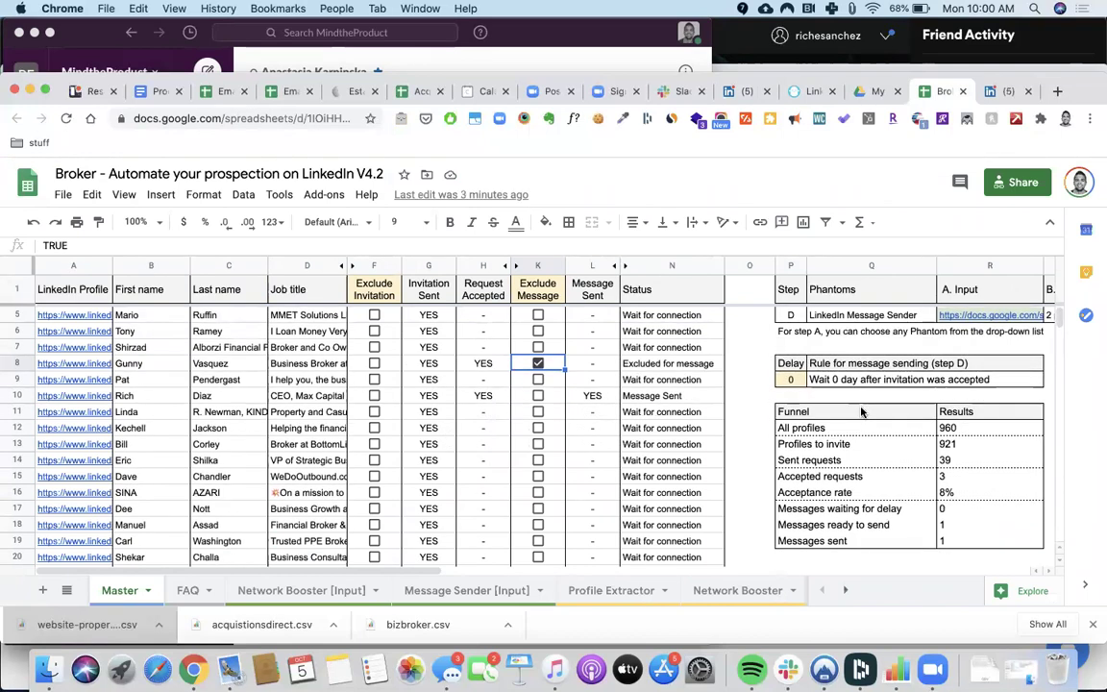
scroll(788, 384, "up", 1)
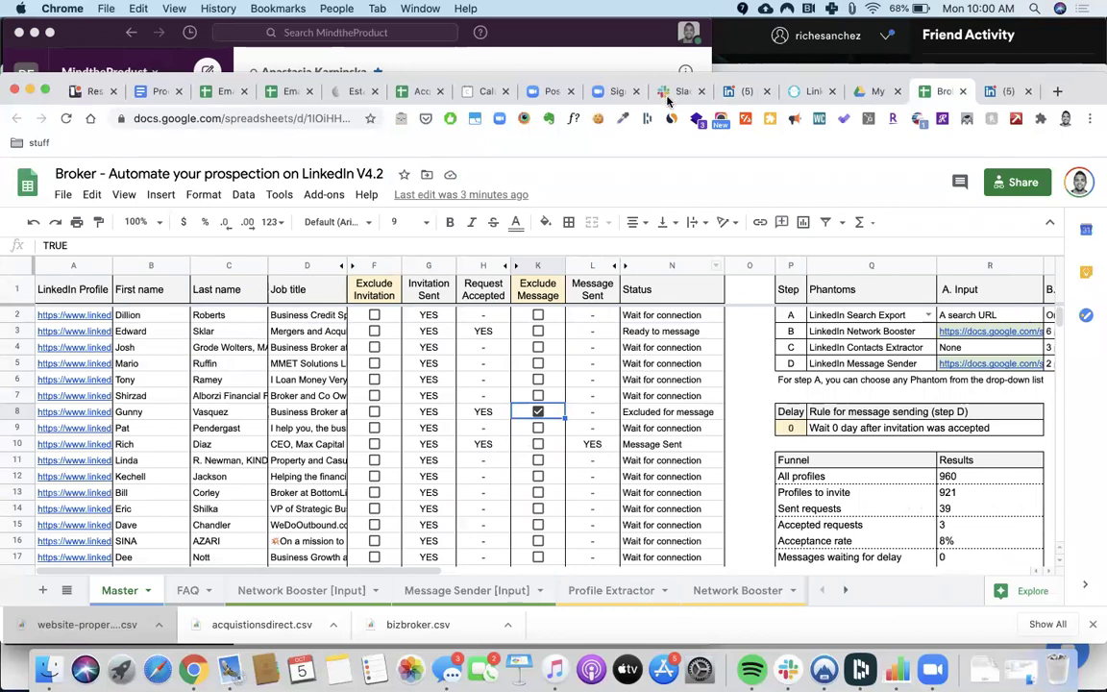
Step: Switch to Phantombuster and open its Templates page from the knowledge resources
left_click(810, 91)
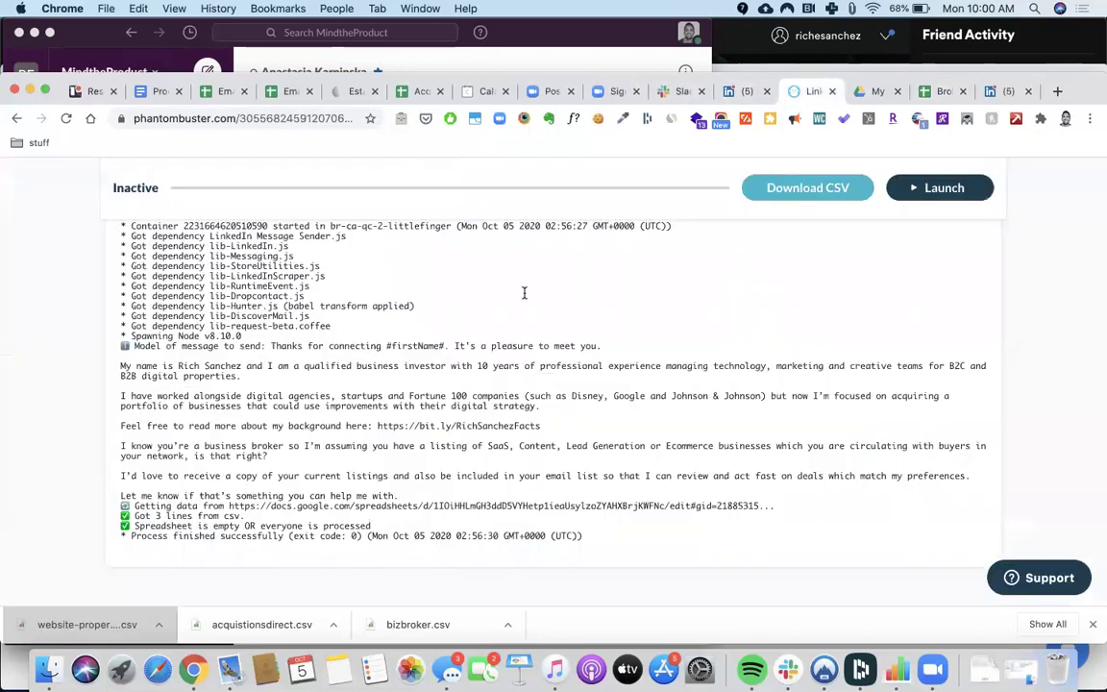
scroll(969, 333, "up", 5)
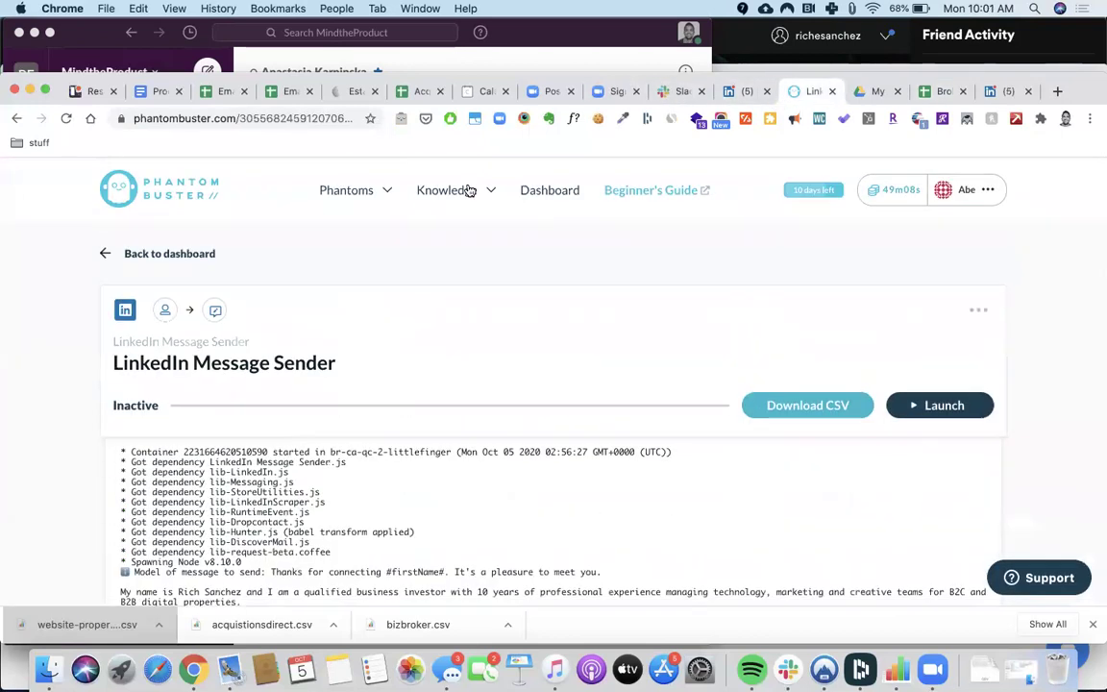
mouse_move(470, 191)
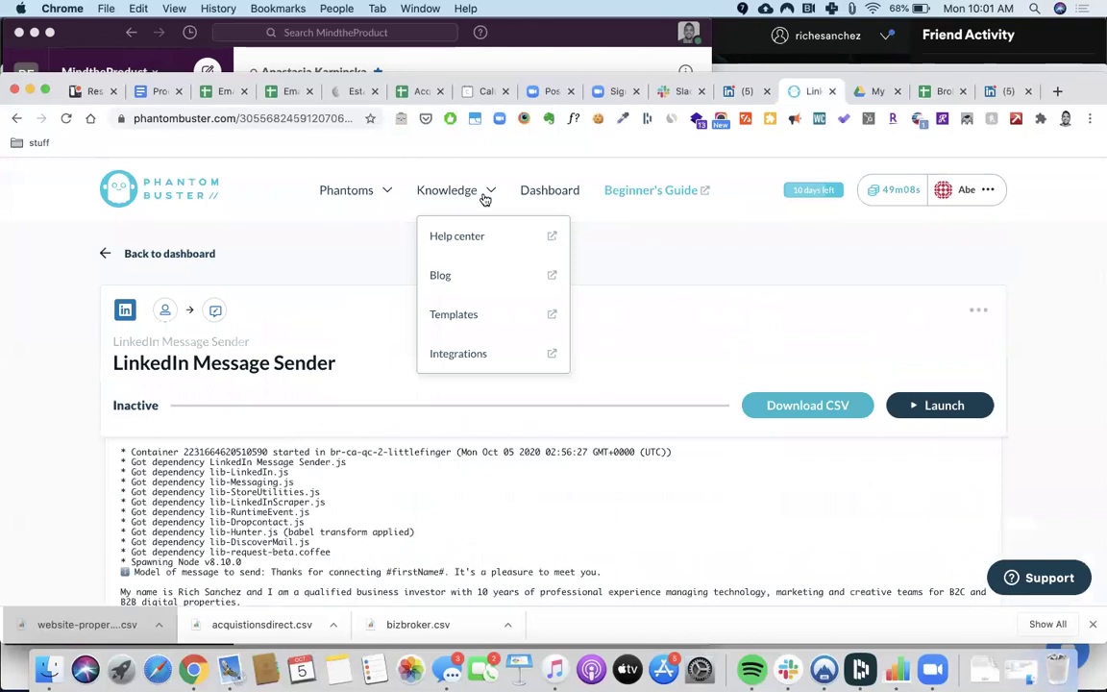
left_click(444, 314)
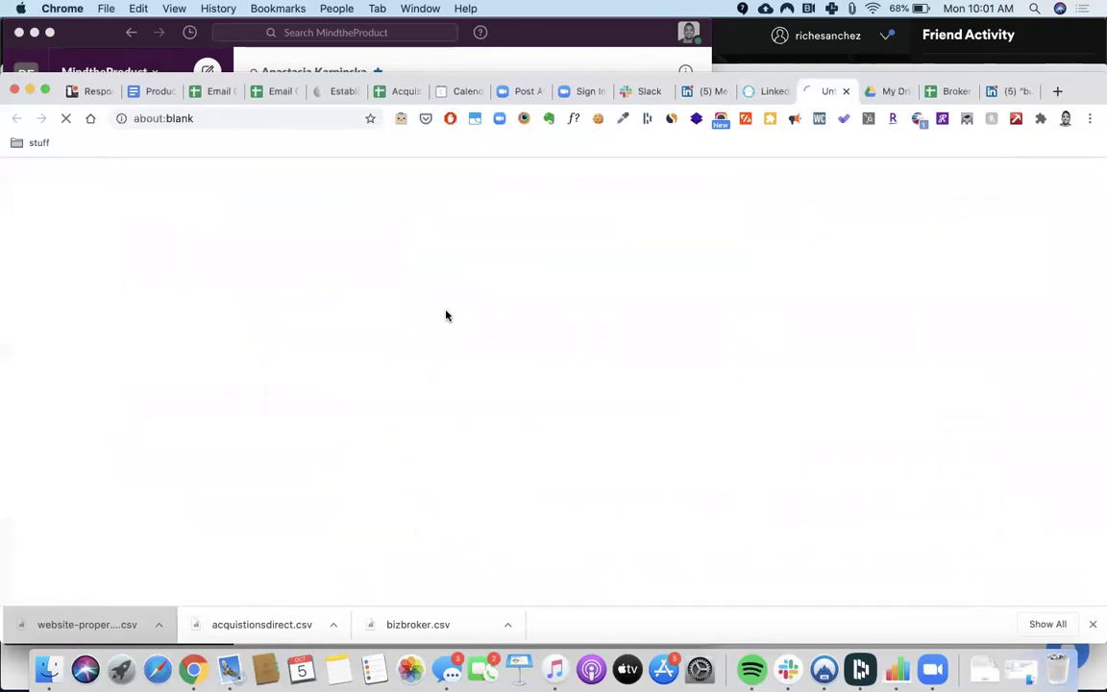
Step: Return to the LinkedIn Message Sender page and open the catalogue of LinkedIn phantoms
left_click(759, 90)
mouse_move(346, 190)
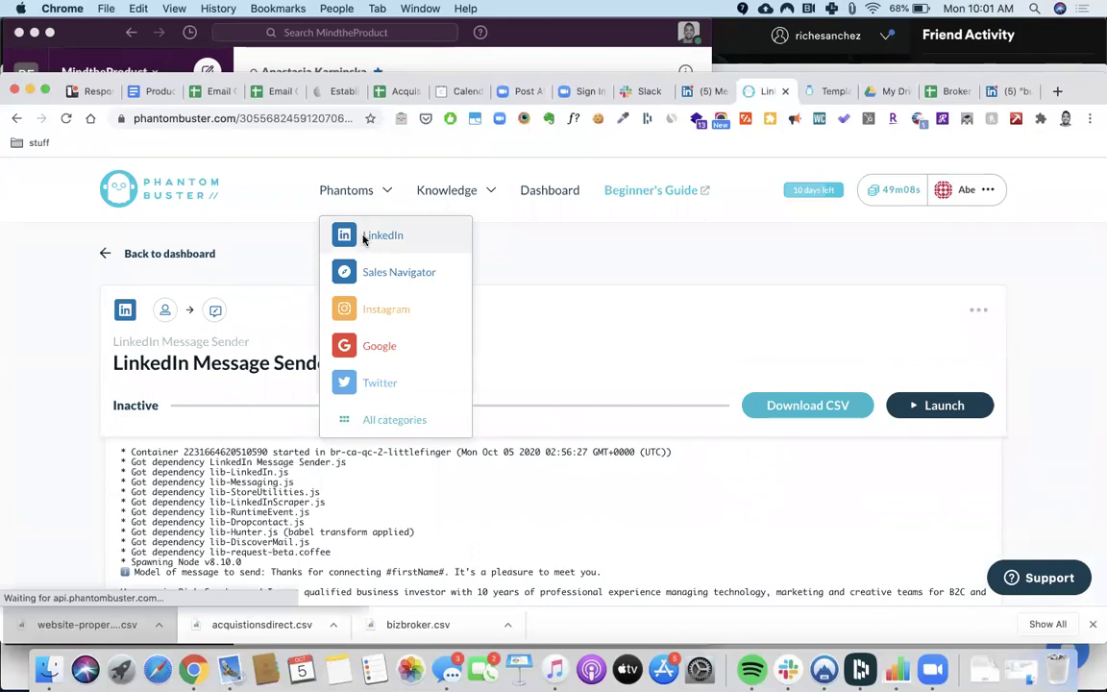
left_click(365, 238)
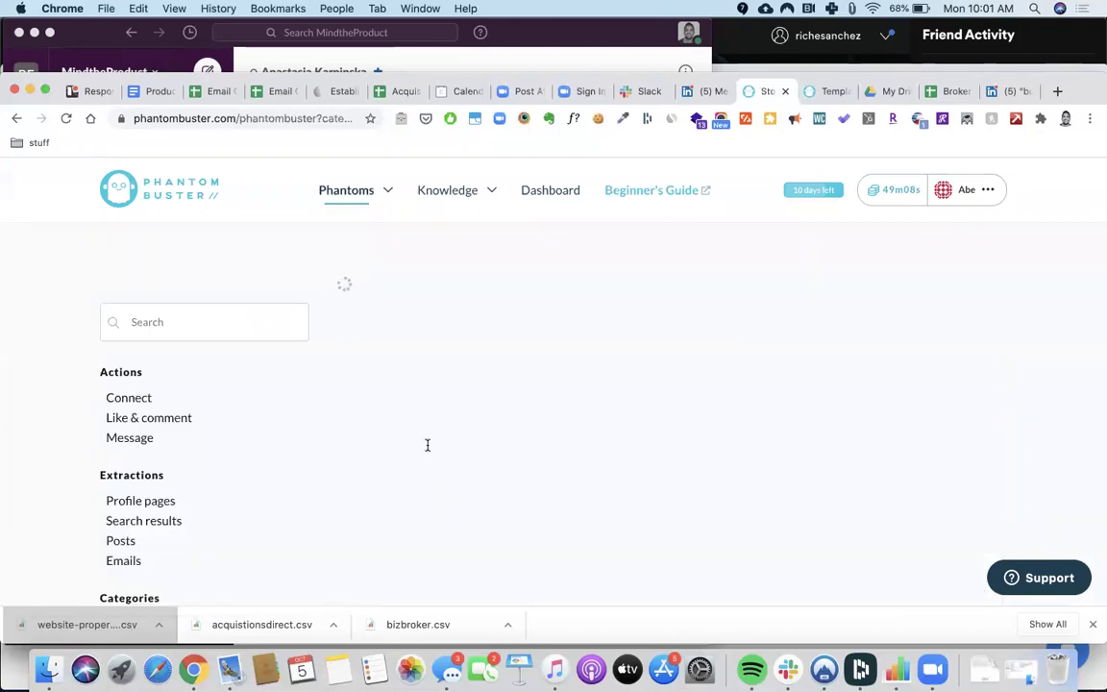
Step: Skim the catalogue of LinkedIn phantoms and open Phantombuster's Templates page from the knowledge resources
scroll(713, 404, "down", 5)
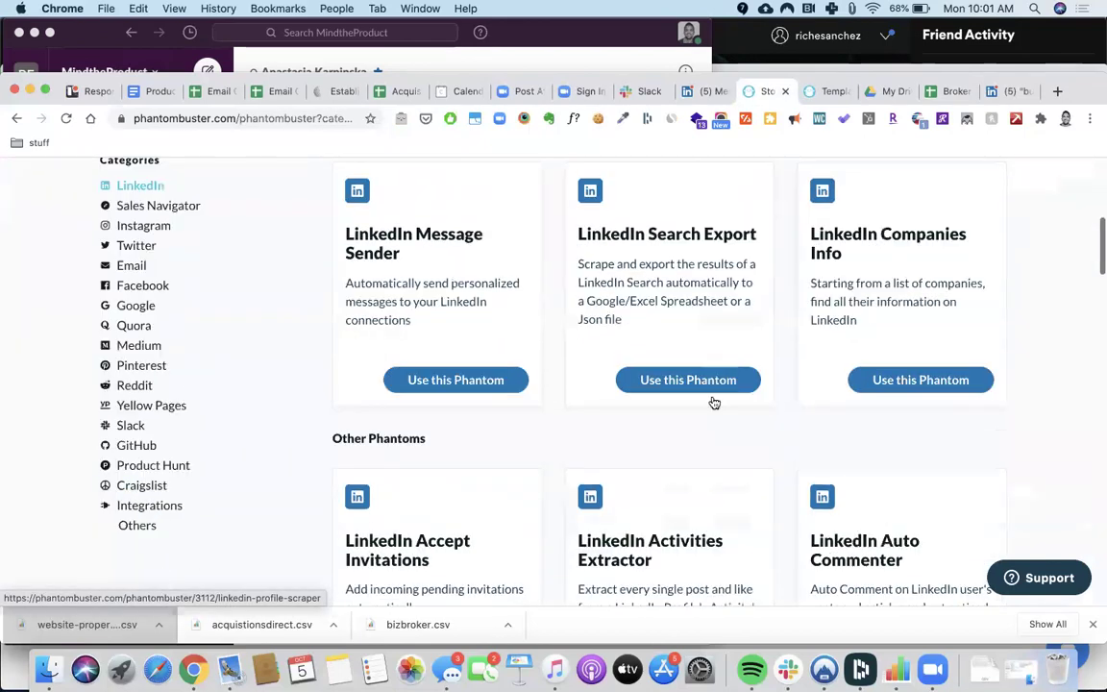
scroll(711, 399, "up", 10)
mouse_move(471, 192)
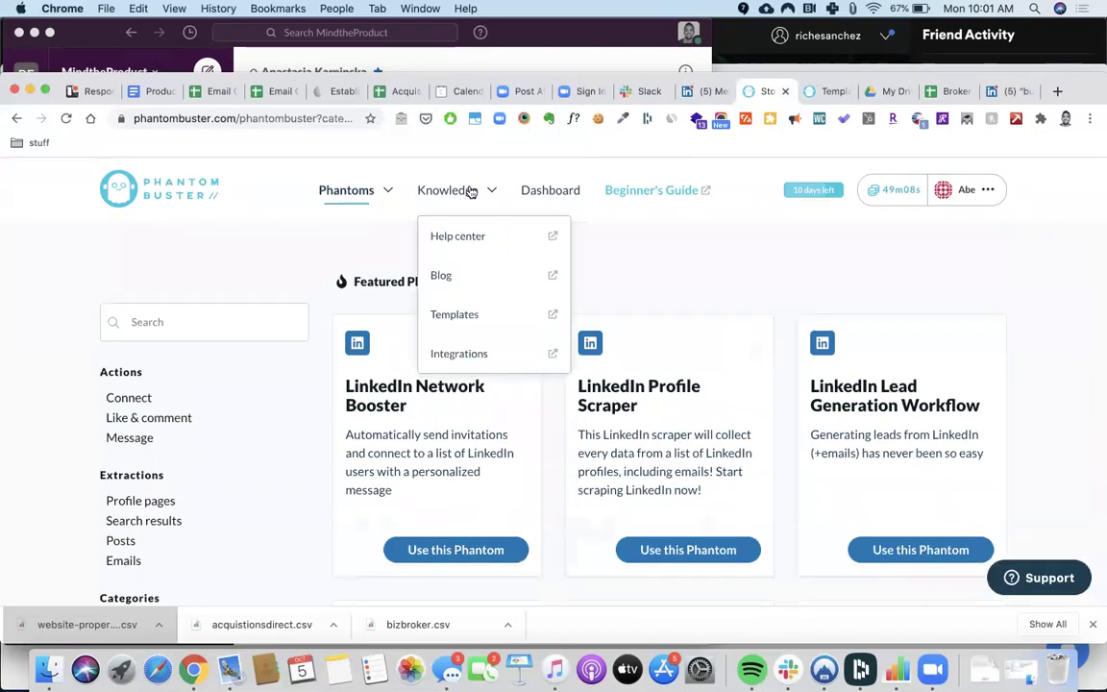
left_click(481, 317)
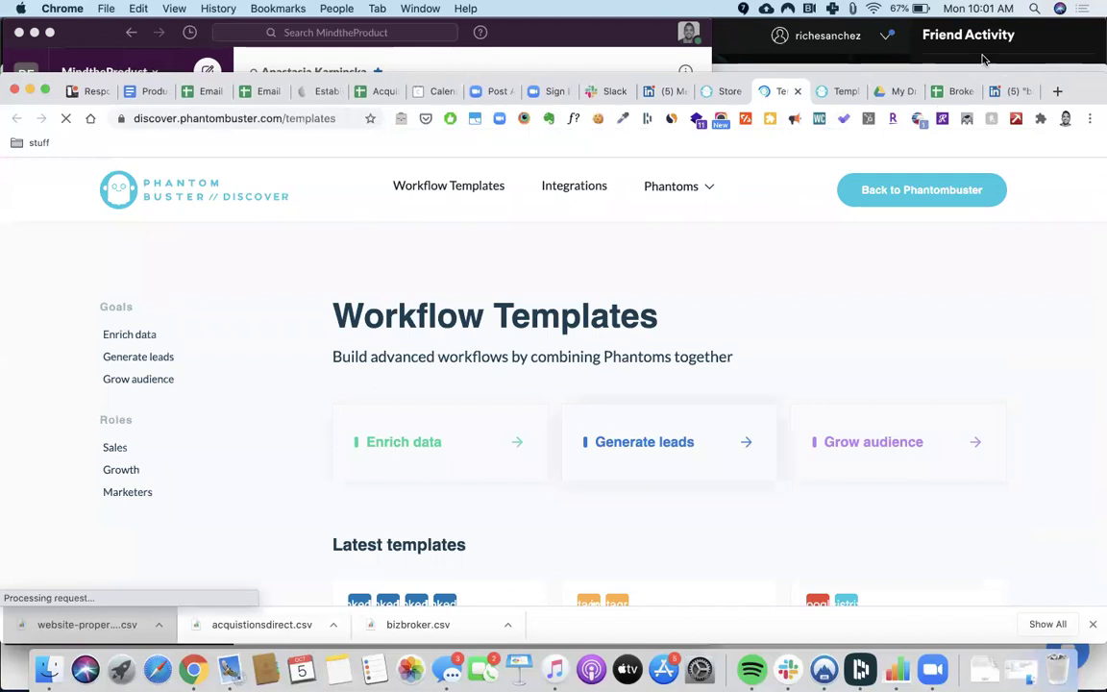
Step: Switch to the Broker sheet and view the phantoms table's inputs, launch settings and results columns
left_click(959, 90)
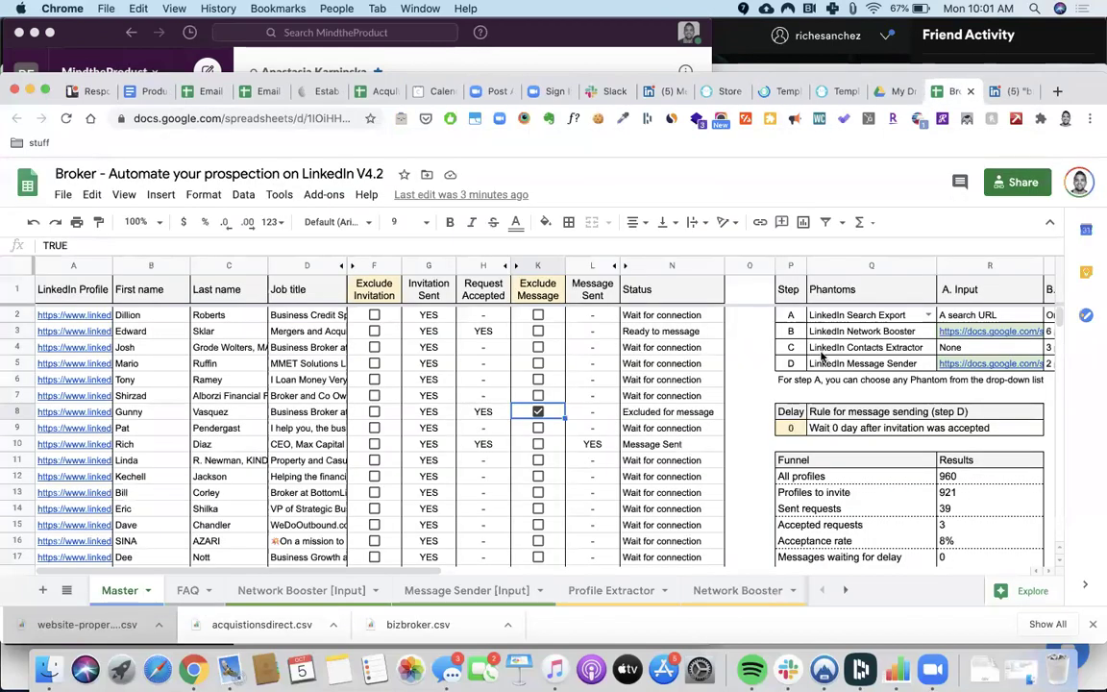
scroll(844, 332, "right", 4)
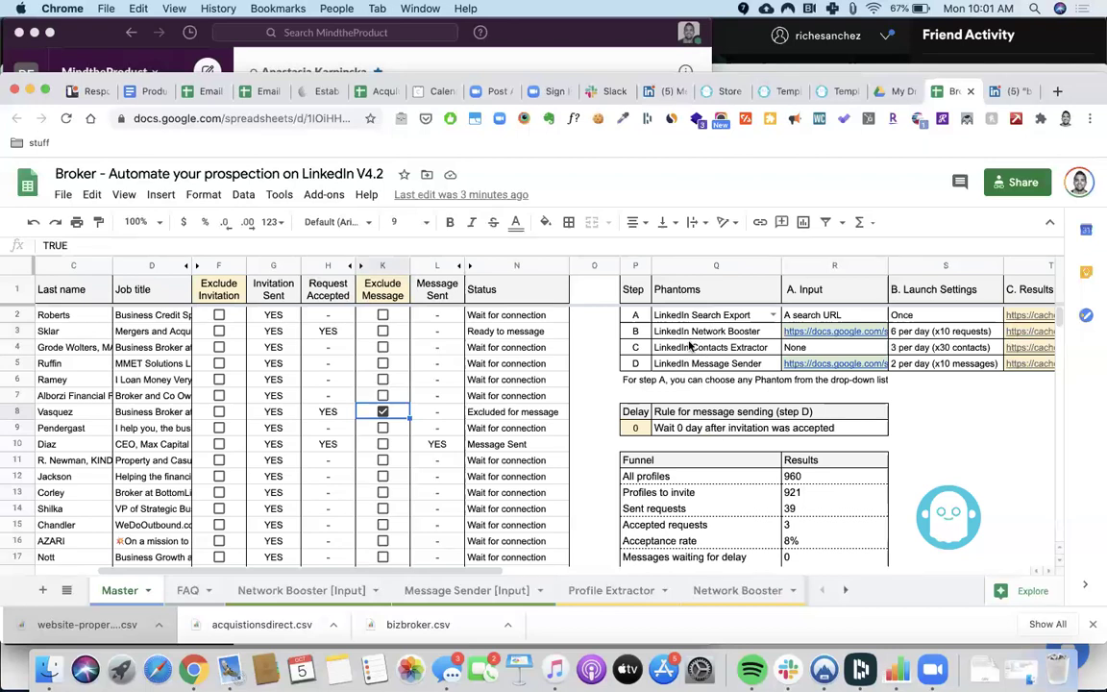
Step: Return to the Workflow Templates page and examine the latest templates for LinkedIn, Sales Navigator, Instagram and Google Maps
left_click(826, 94)
scroll(732, 322, "down", 3)
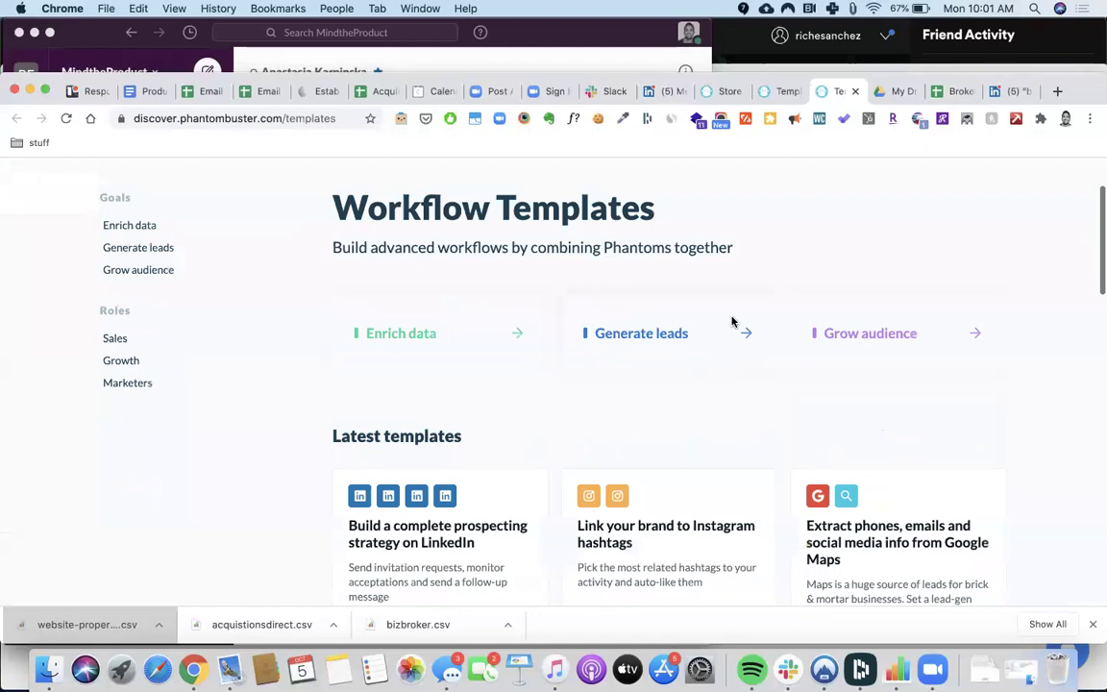
scroll(732, 322, "down", 4)
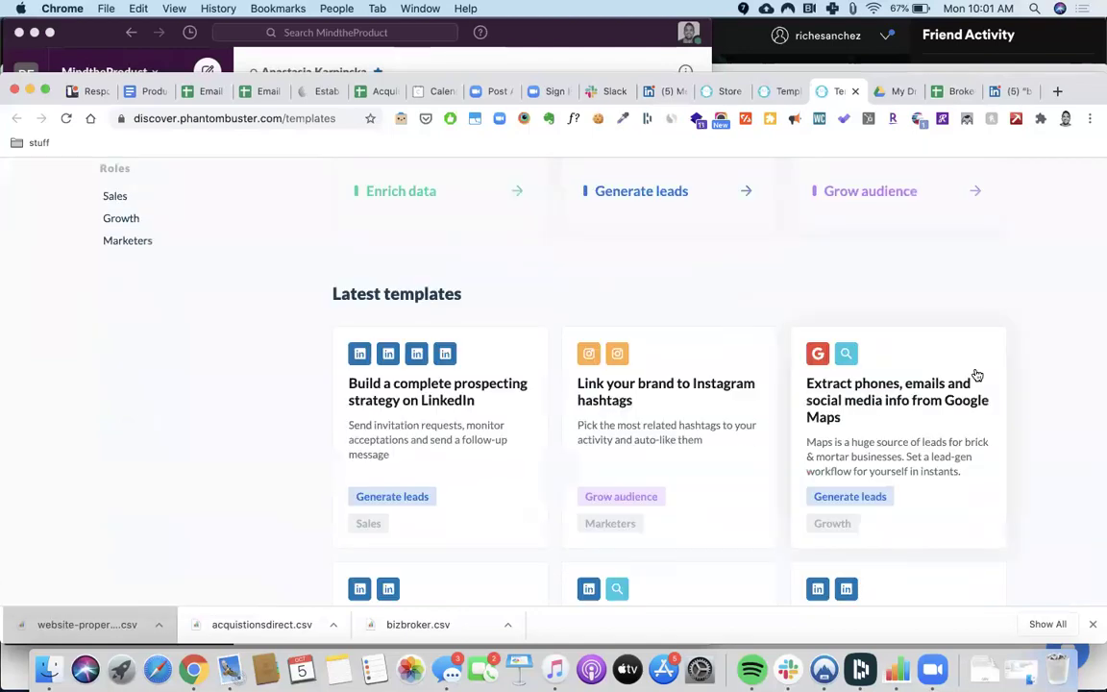
scroll(1028, 444, "down", 3)
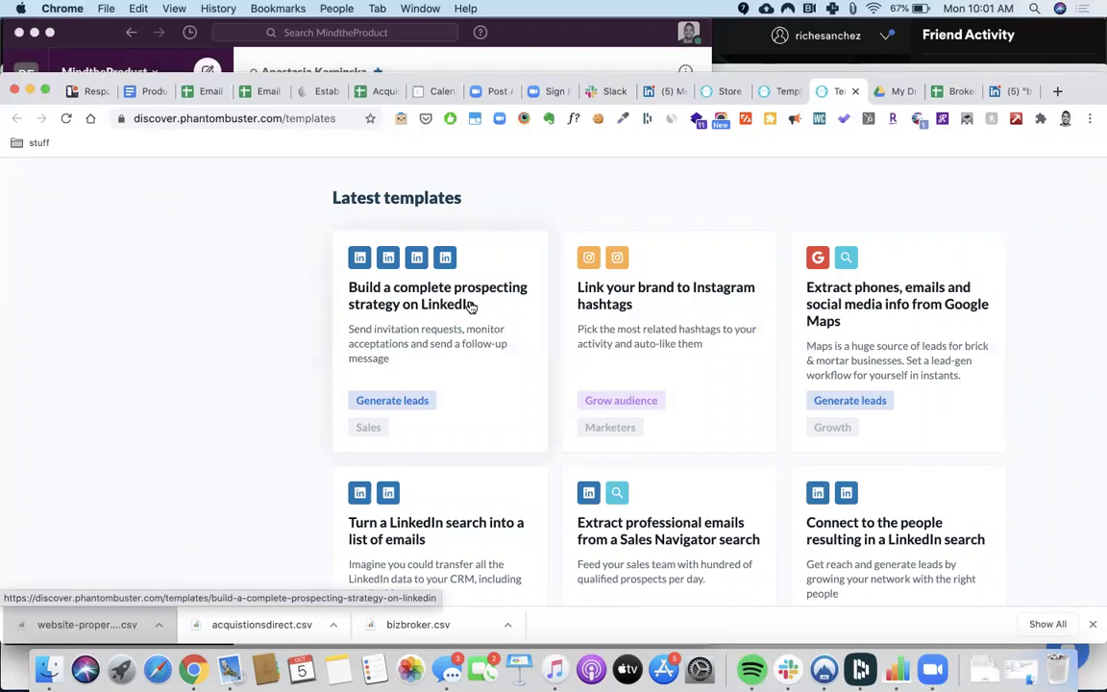
scroll(682, 309, "down", 1)
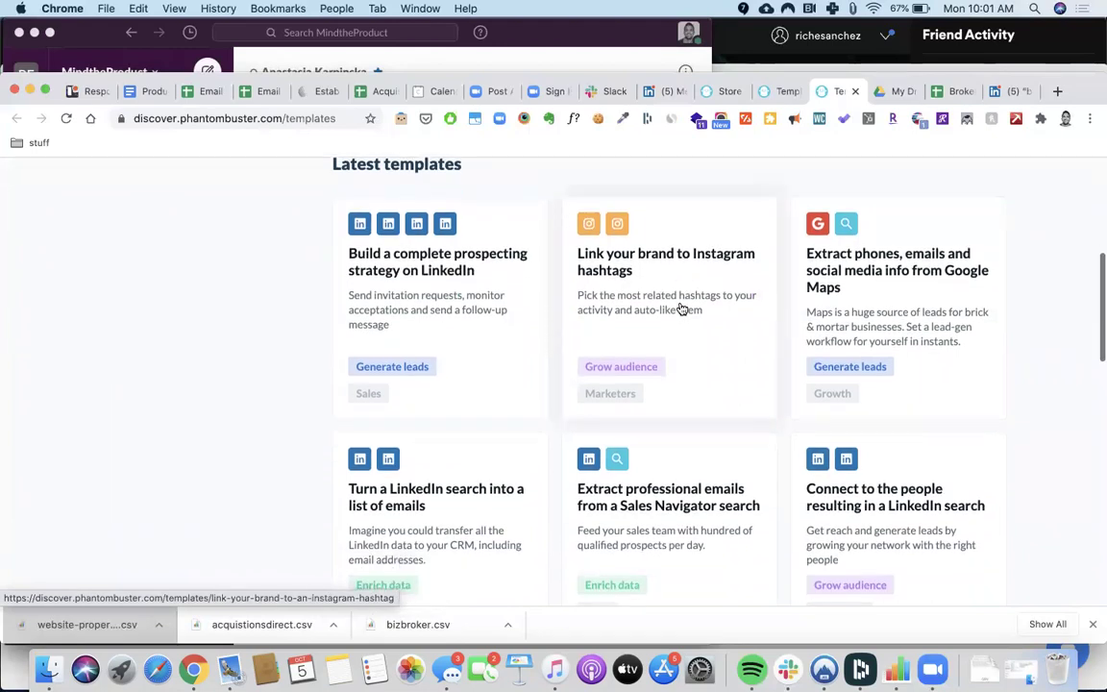
scroll(683, 309, "down", 1)
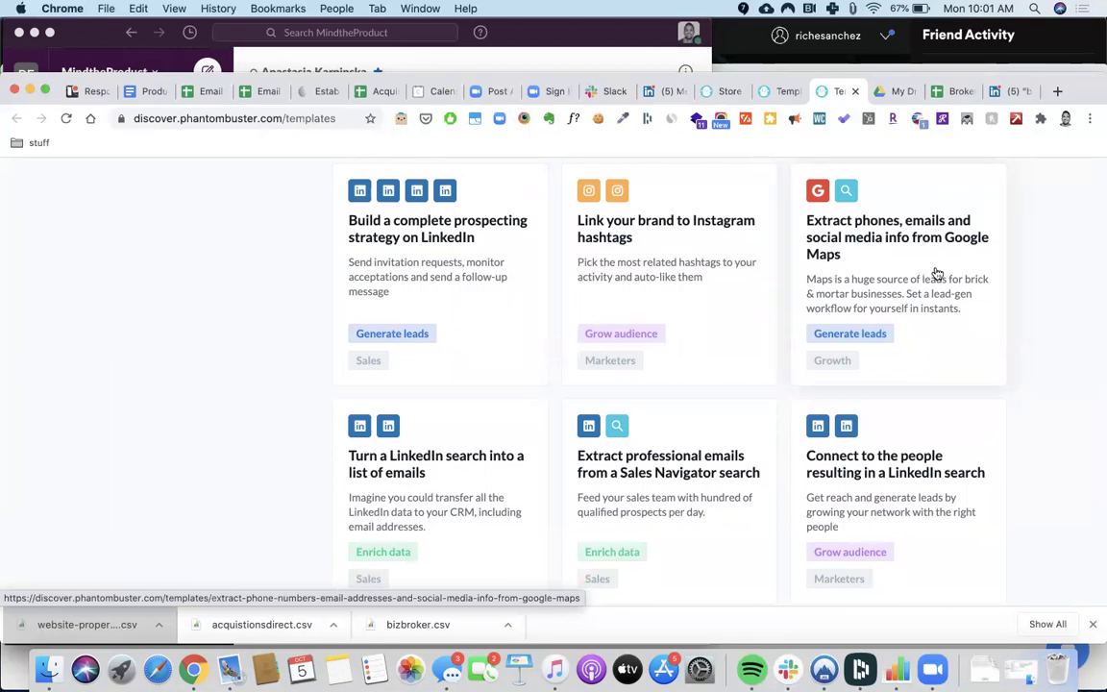
scroll(937, 275, "down", 4)
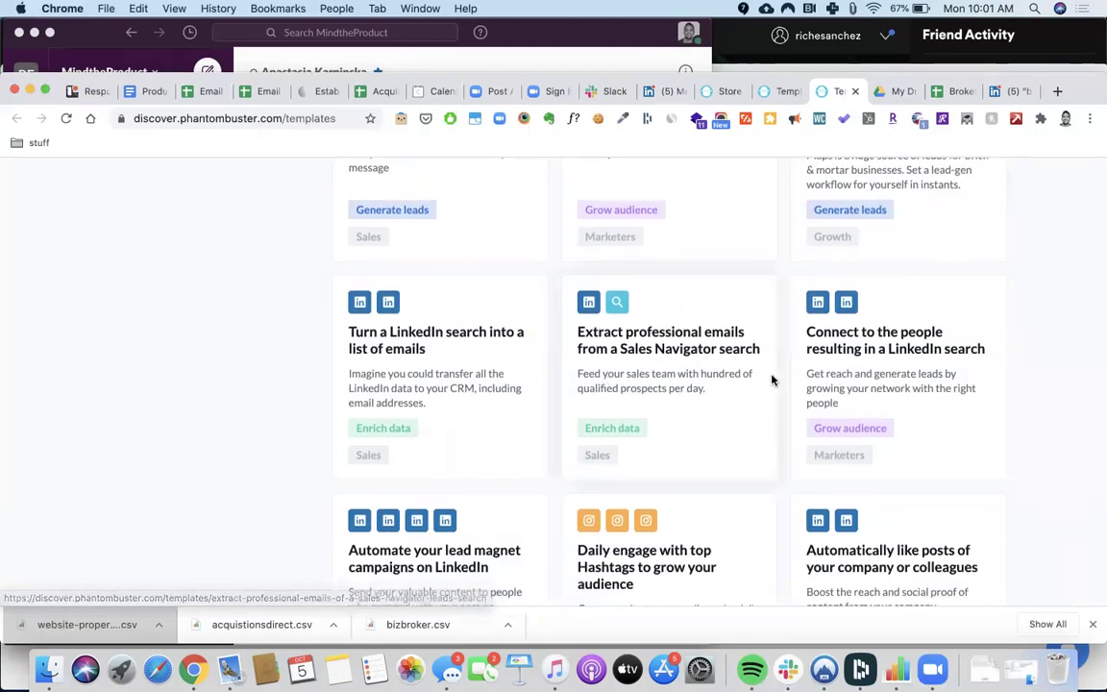
scroll(771, 380, "down", 10)
scroll(771, 379, "down", 4)
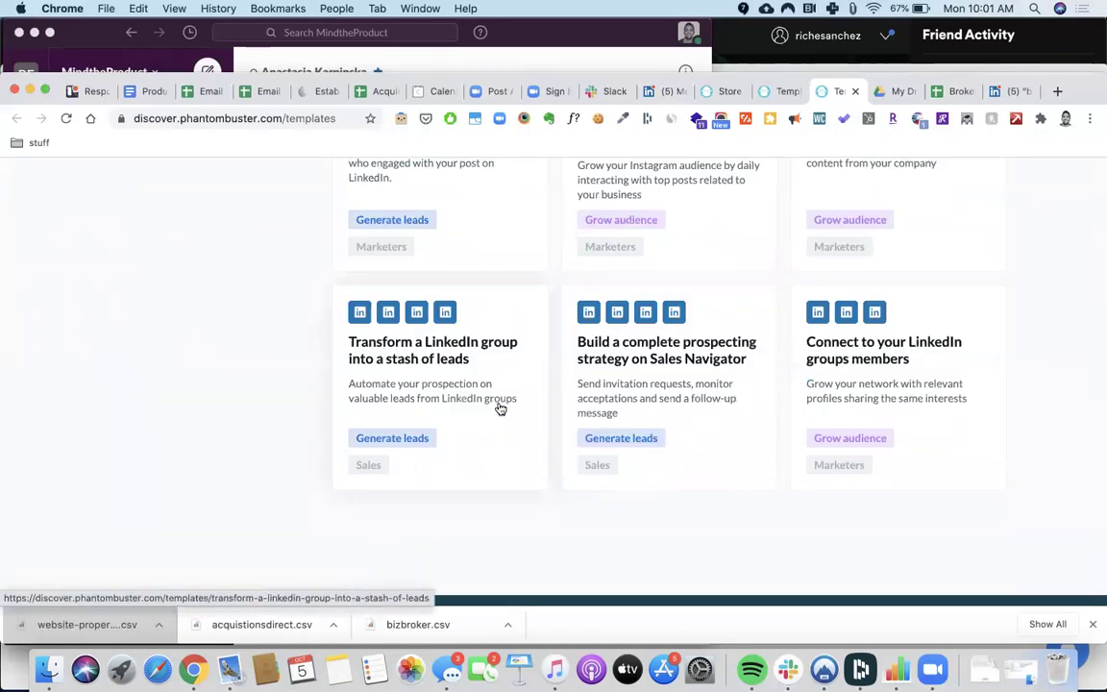
scroll(499, 408, "up", 9)
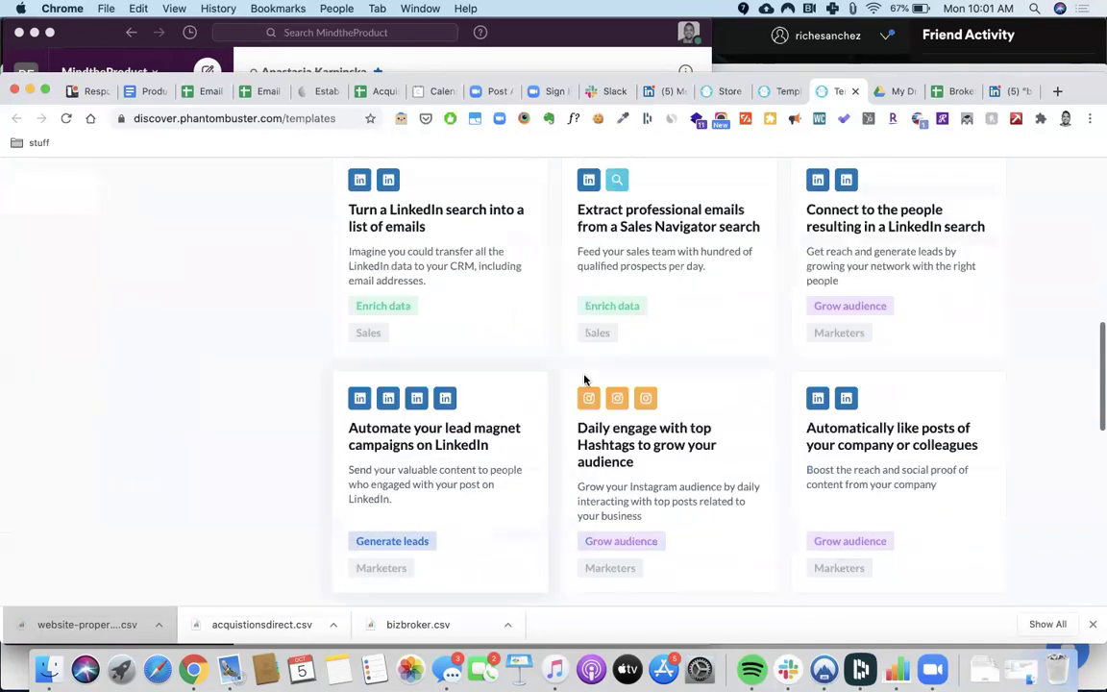
scroll(677, 489, "up", 7)
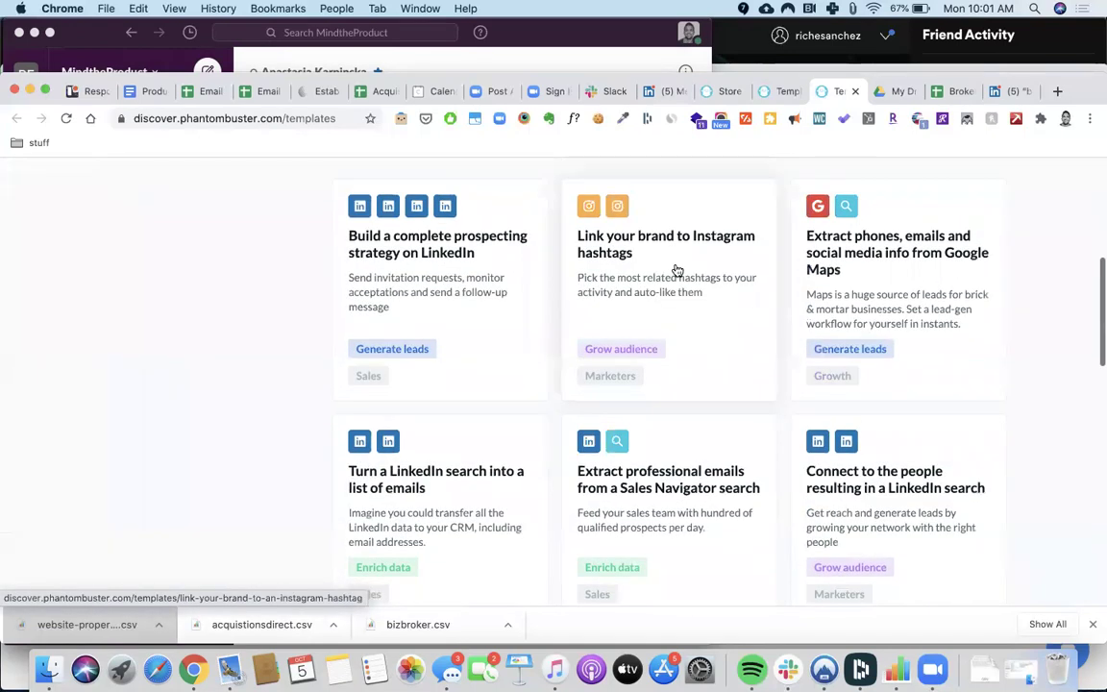
scroll(681, 333, "down", 12)
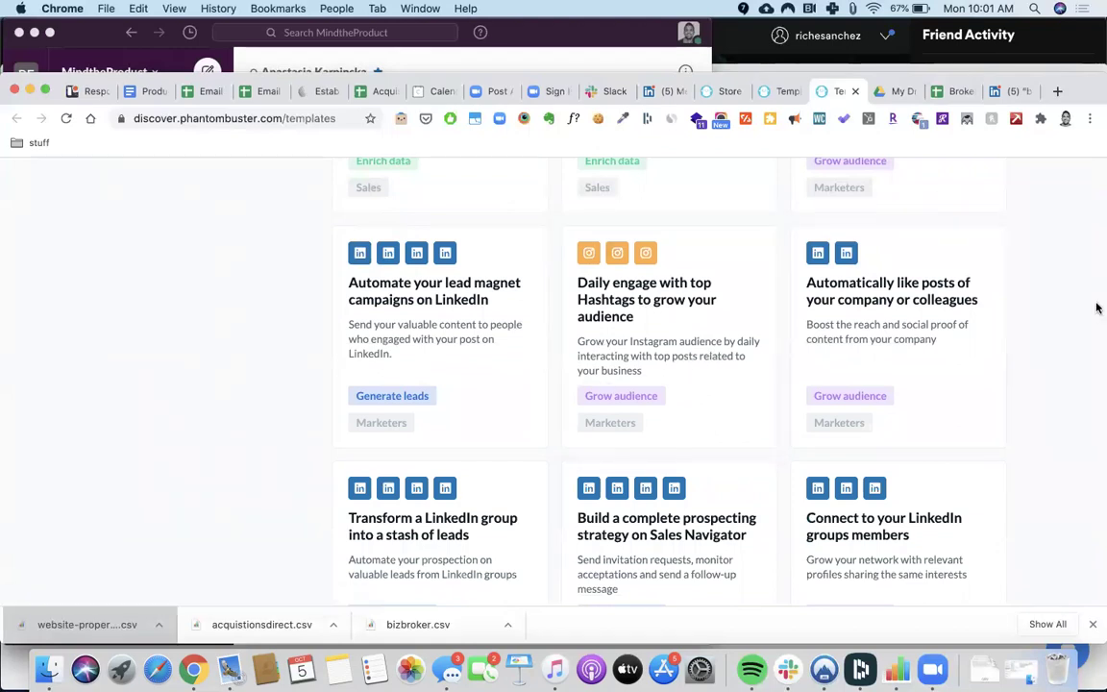
scroll(1098, 308, "up", 7)
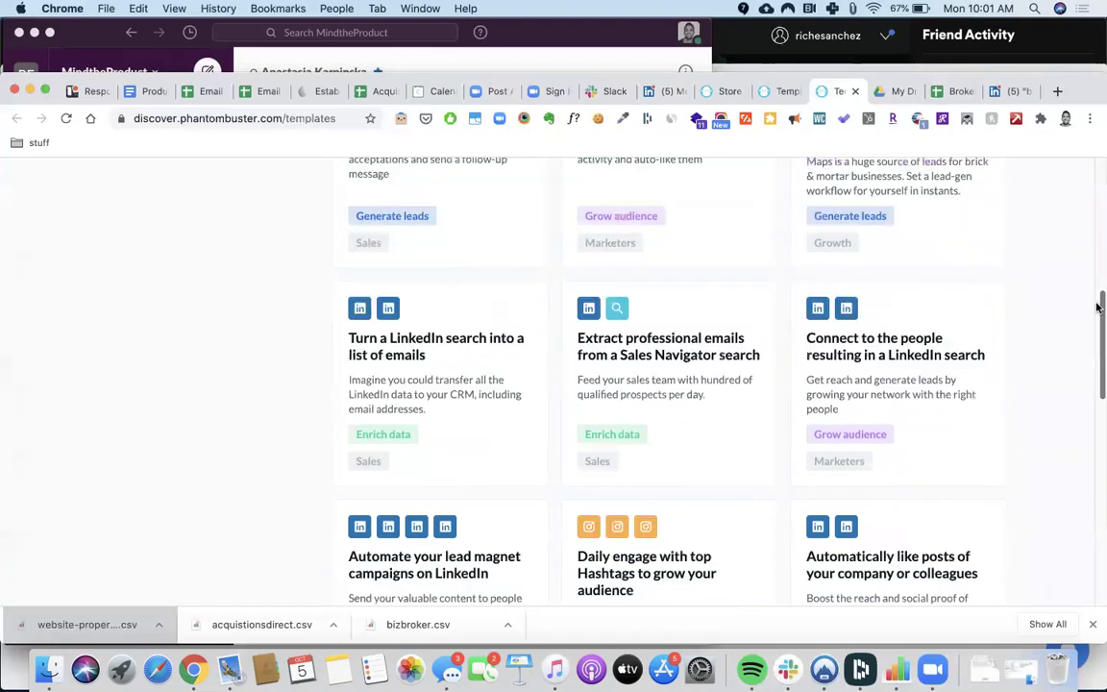
scroll(1097, 308, "up", 10)
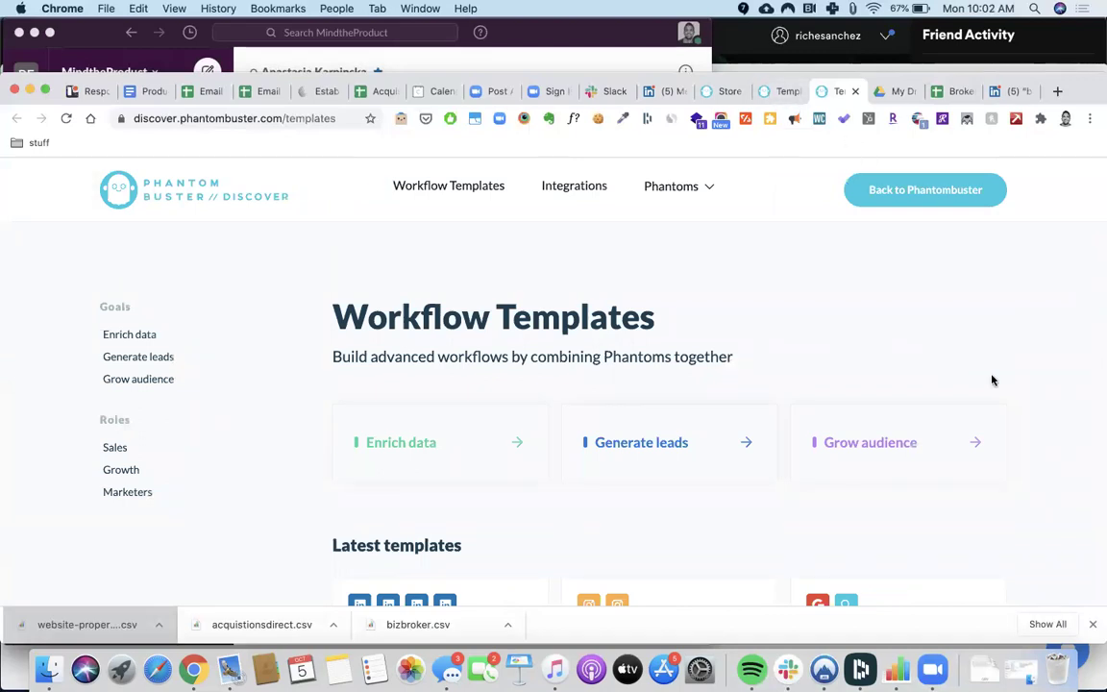
Step: Return to the Broker sheet and review the Master sheet's prospects, statuses, phantoms table and funnel results
left_click(947, 93)
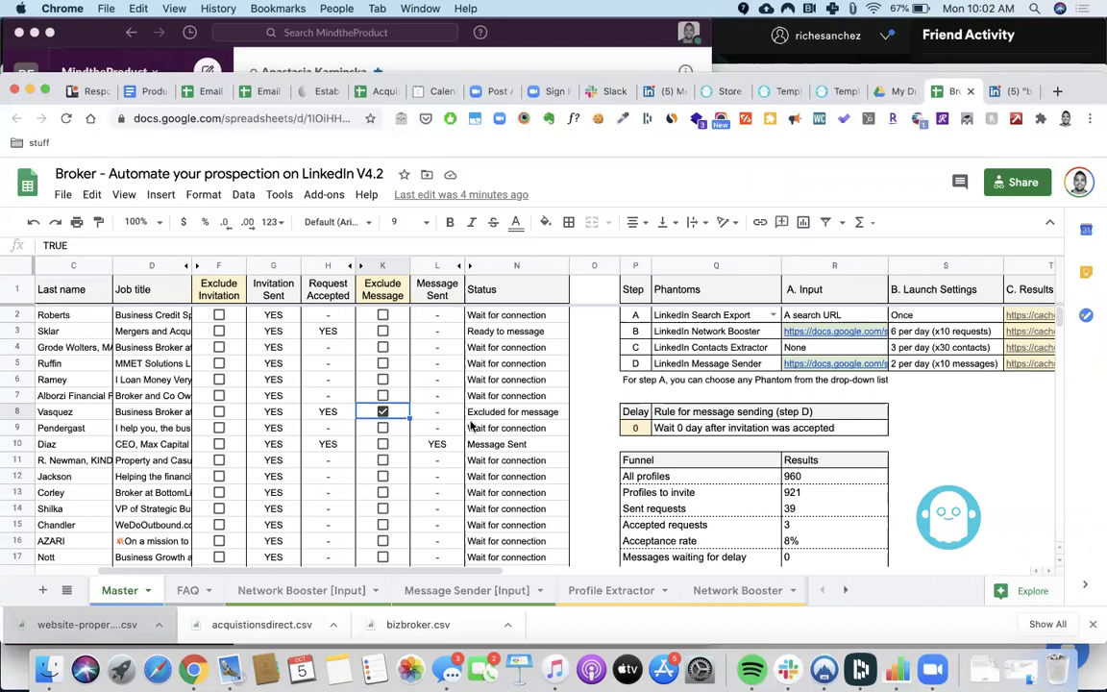
scroll(471, 426, "down", 2)
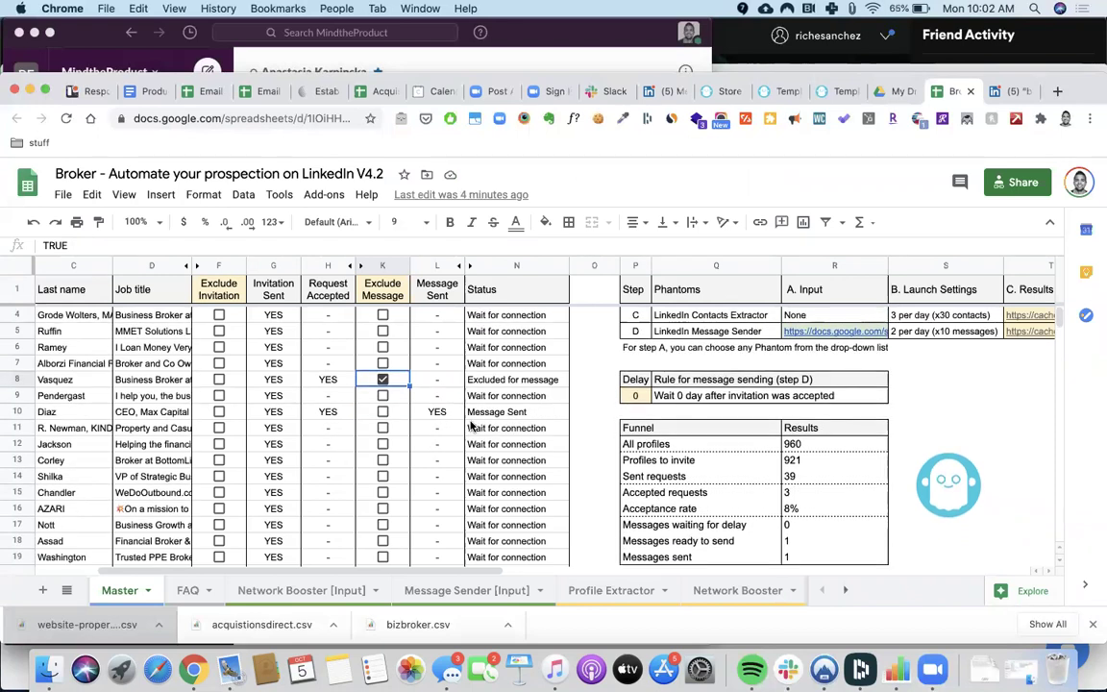
scroll(471, 426, "up", 2)
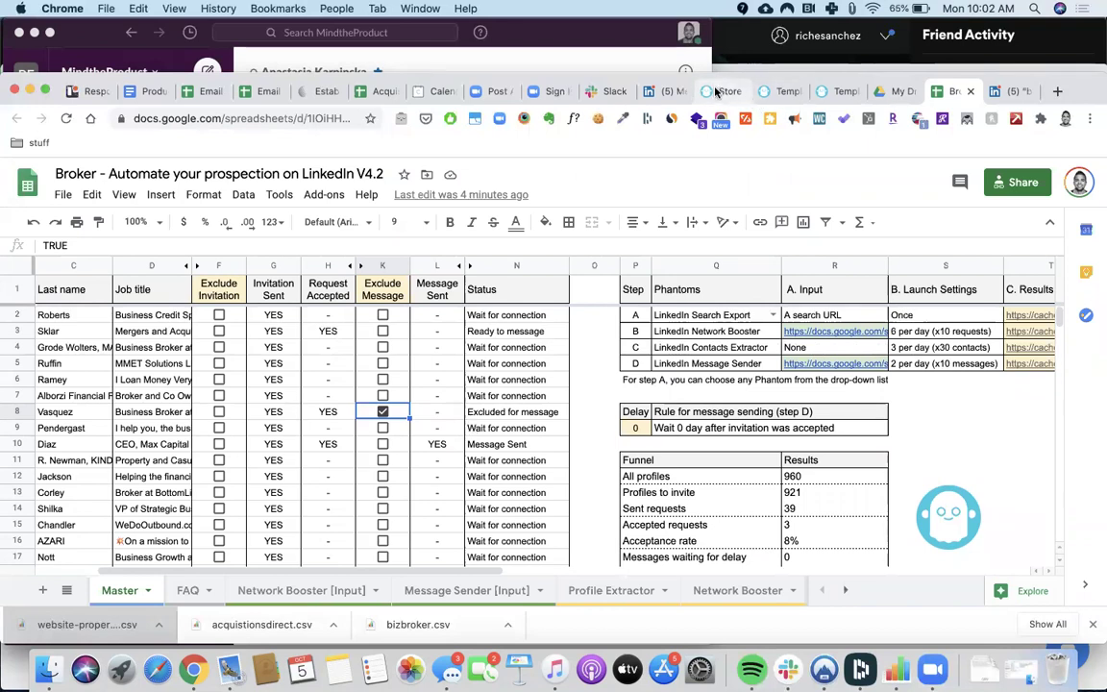
scroll(513, 413, "down", 1)
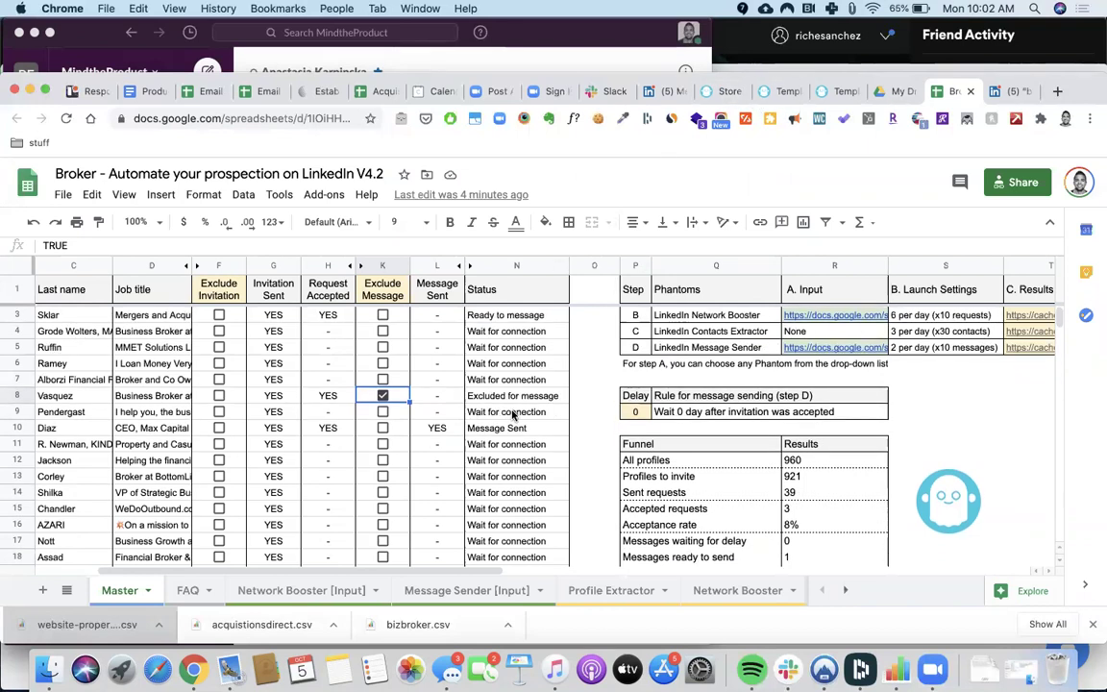
scroll(544, 433, "up", 1)
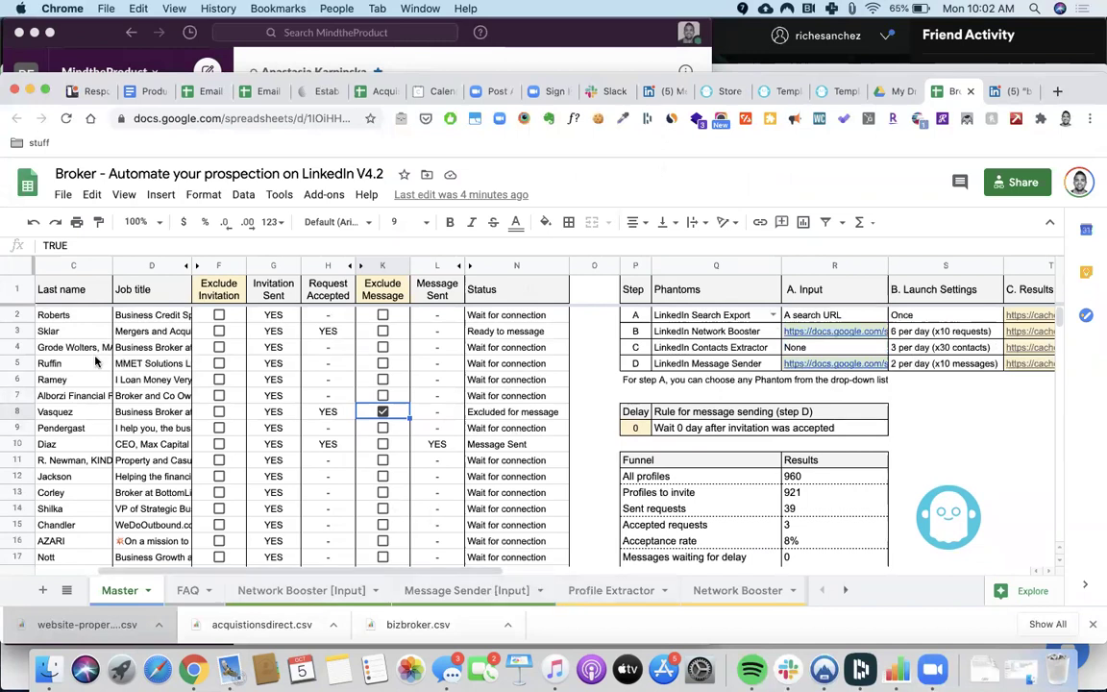
scroll(151, 411, "left", 2)
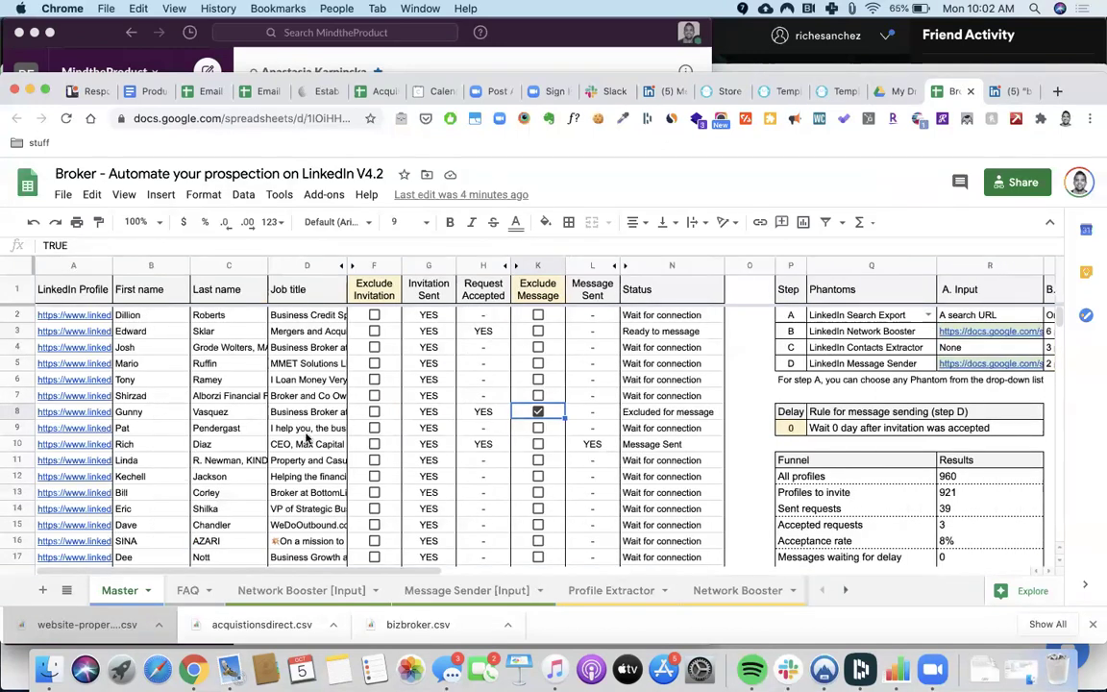
Step: Open the Profile Extractor sheet and examine the extracted LinkedIn profiles, from profile URLs and names through jobs, locations and timestamps
left_click(601, 596)
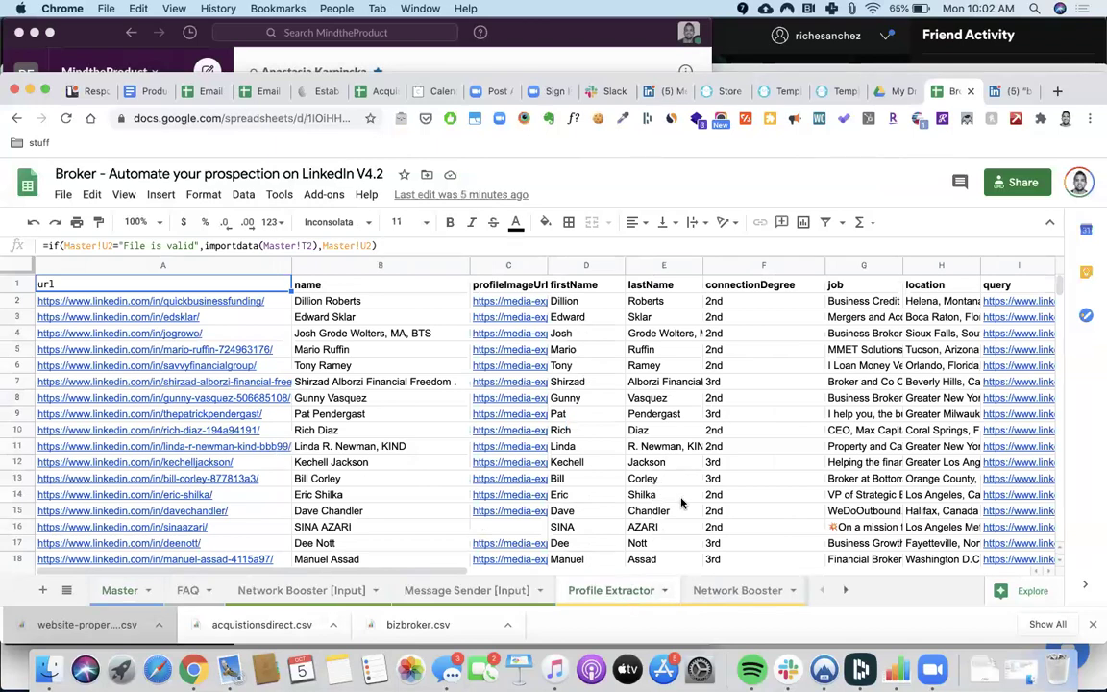
scroll(681, 503, "down", 8)
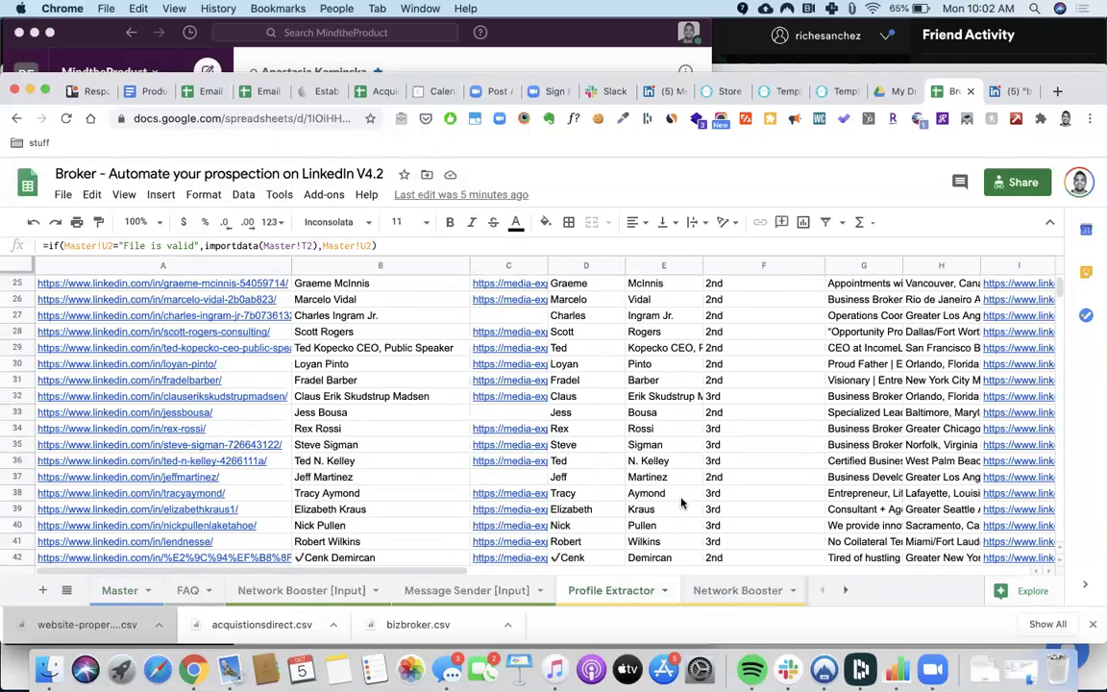
scroll(680, 502, "down", 10)
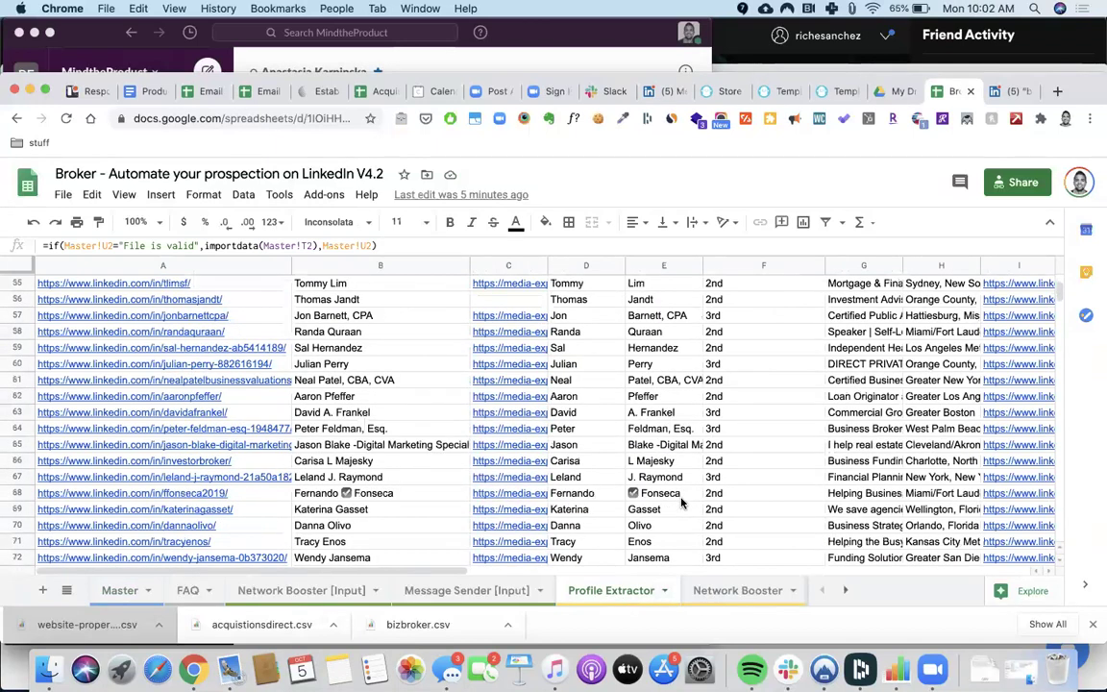
scroll(682, 502, "up", 18)
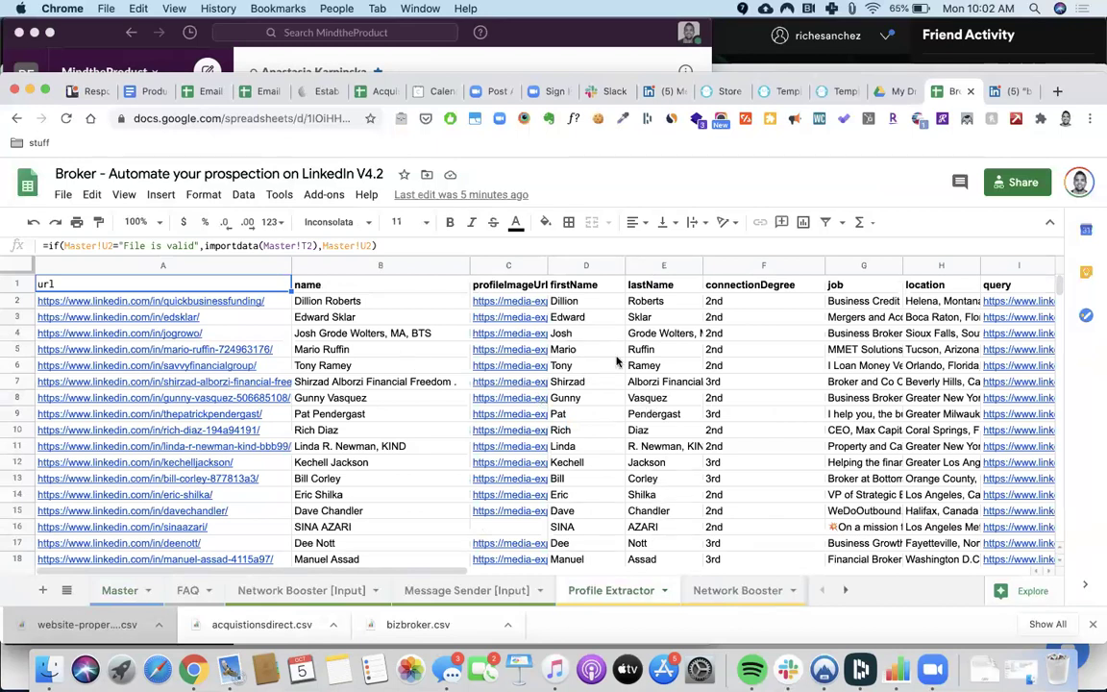
scroll(459, 378, "right", 3)
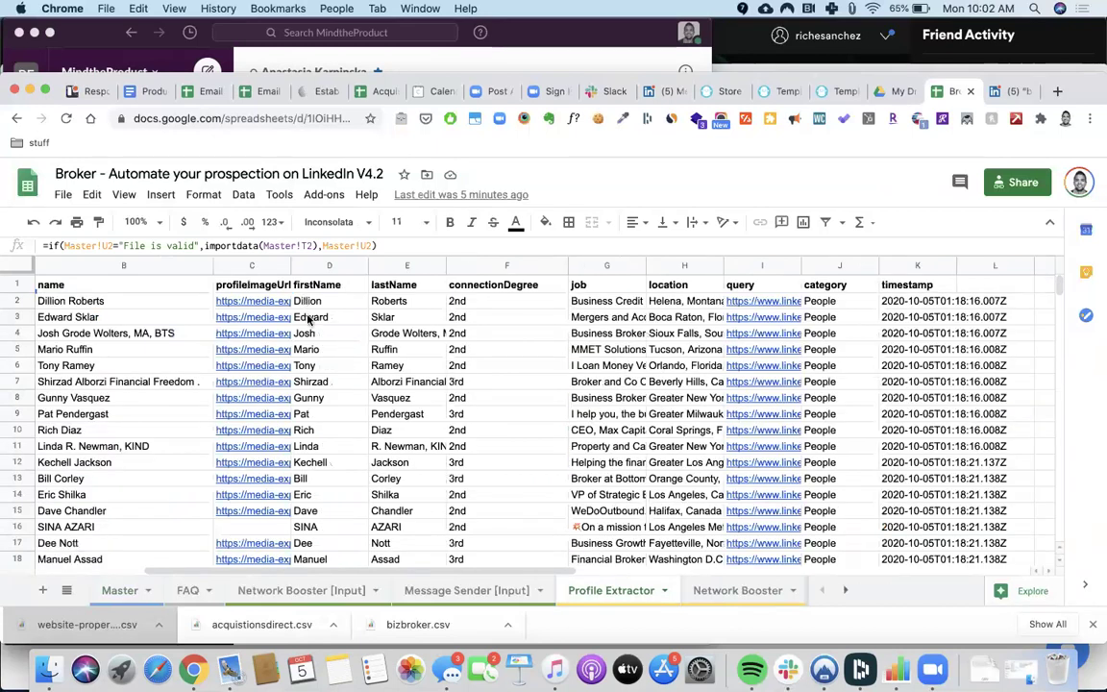
scroll(289, 384, "right", 3)
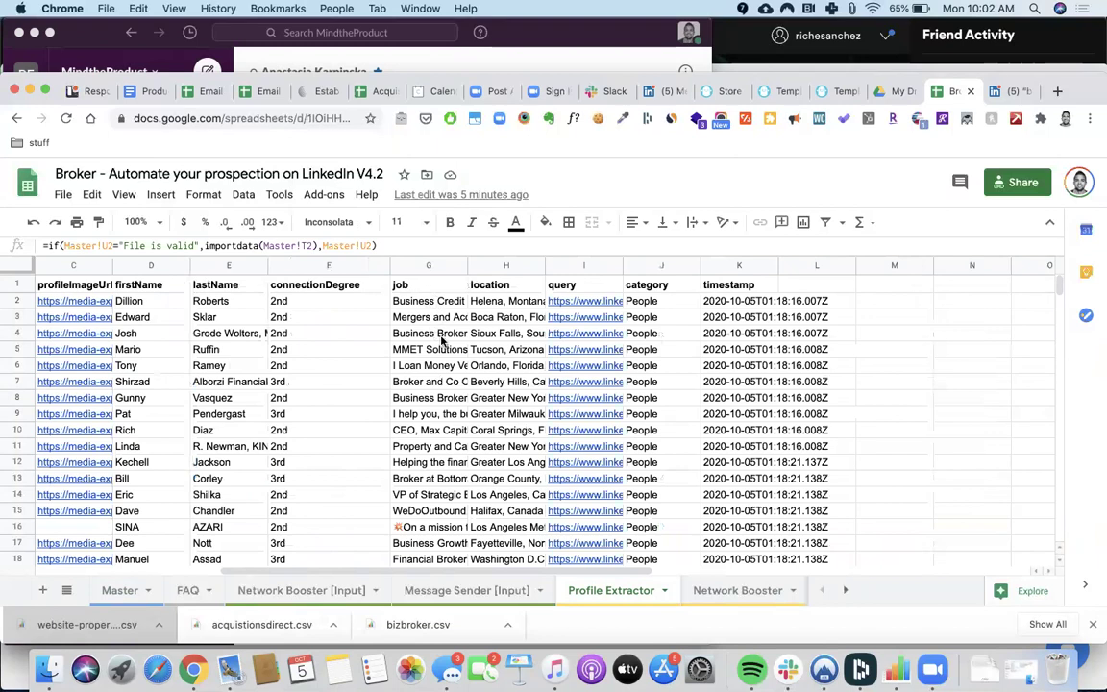
scroll(705, 374, "right", 3)
scroll(705, 374, "left", 3)
scroll(686, 603, "left", 3)
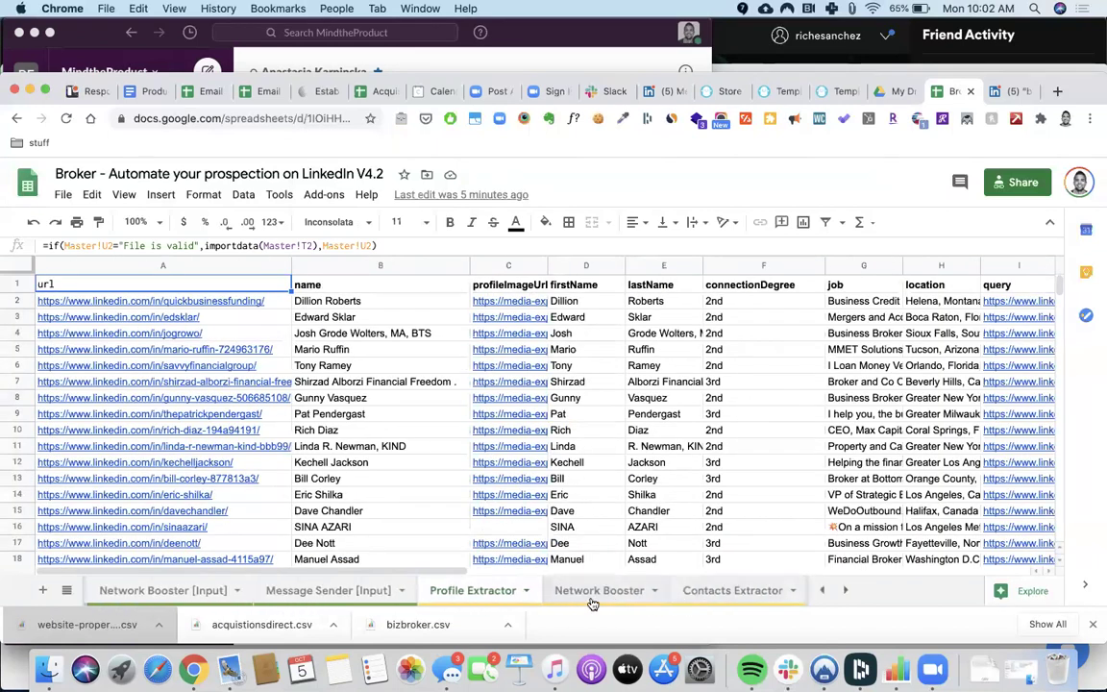
Step: Open the Network Booster sheet and review its scraped profile columns, including subscribers, connections, company and job details
left_click(589, 600)
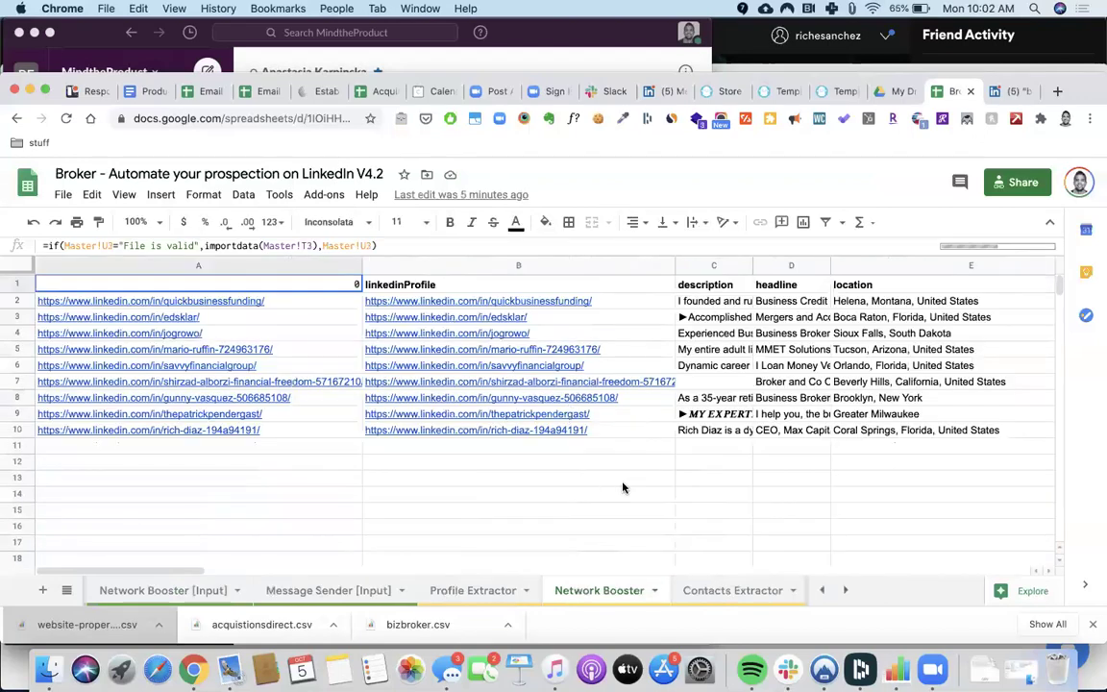
scroll(785, 420, "right", 5)
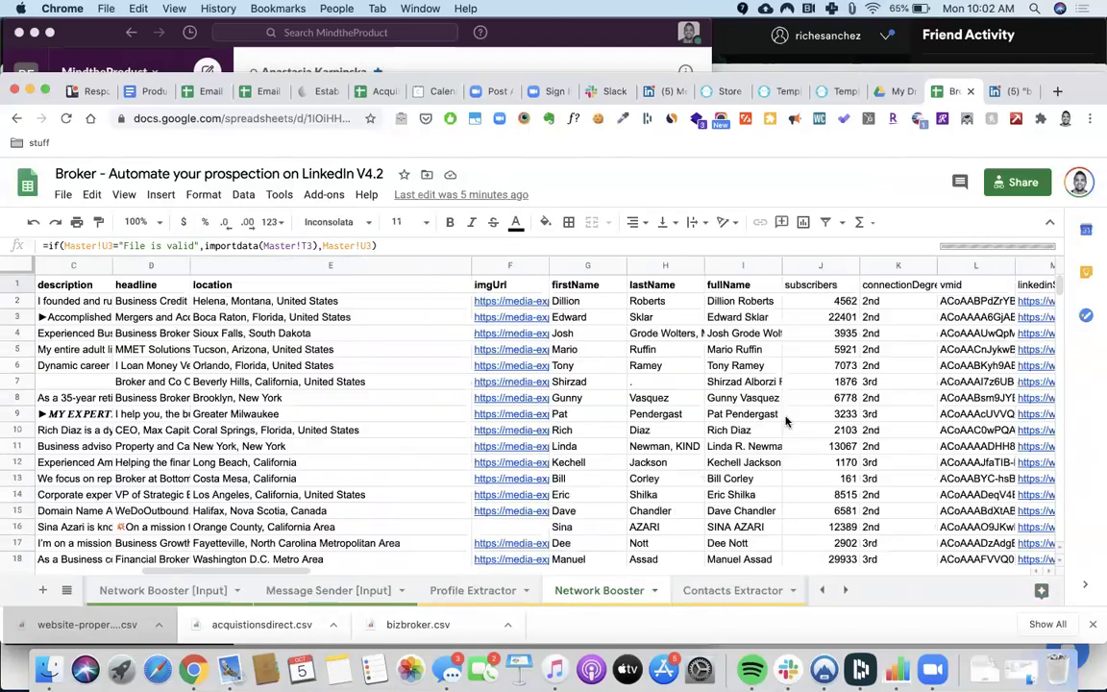
scroll(785, 420, "right", 3)
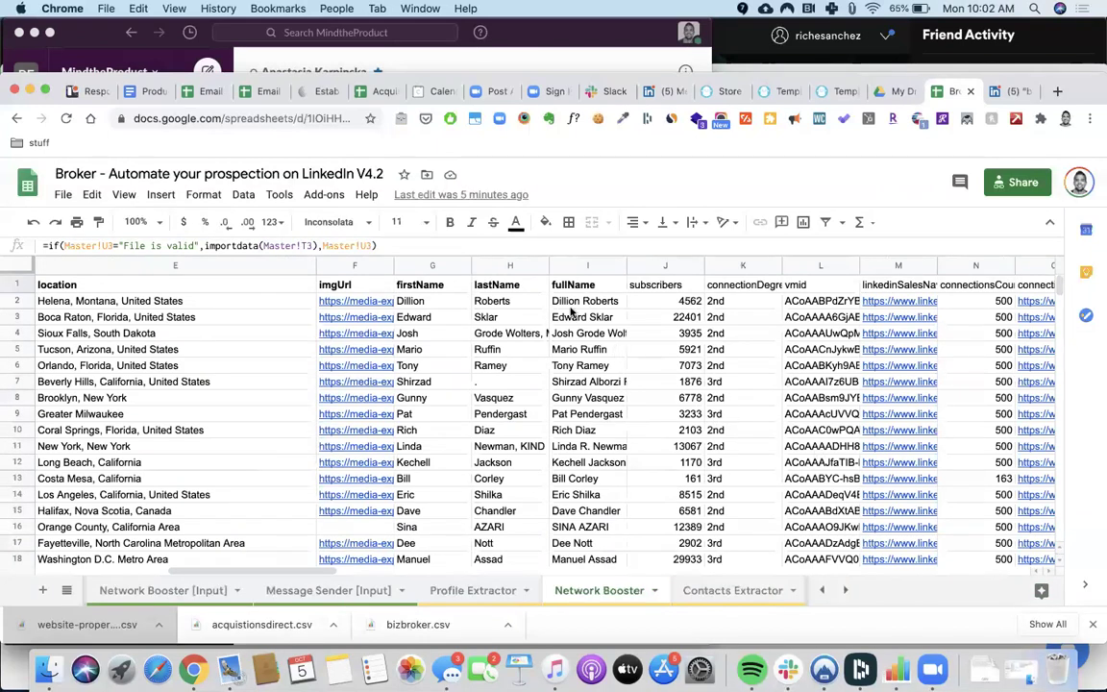
scroll(570, 314, "right", 2)
scroll(711, 327, "right", 2)
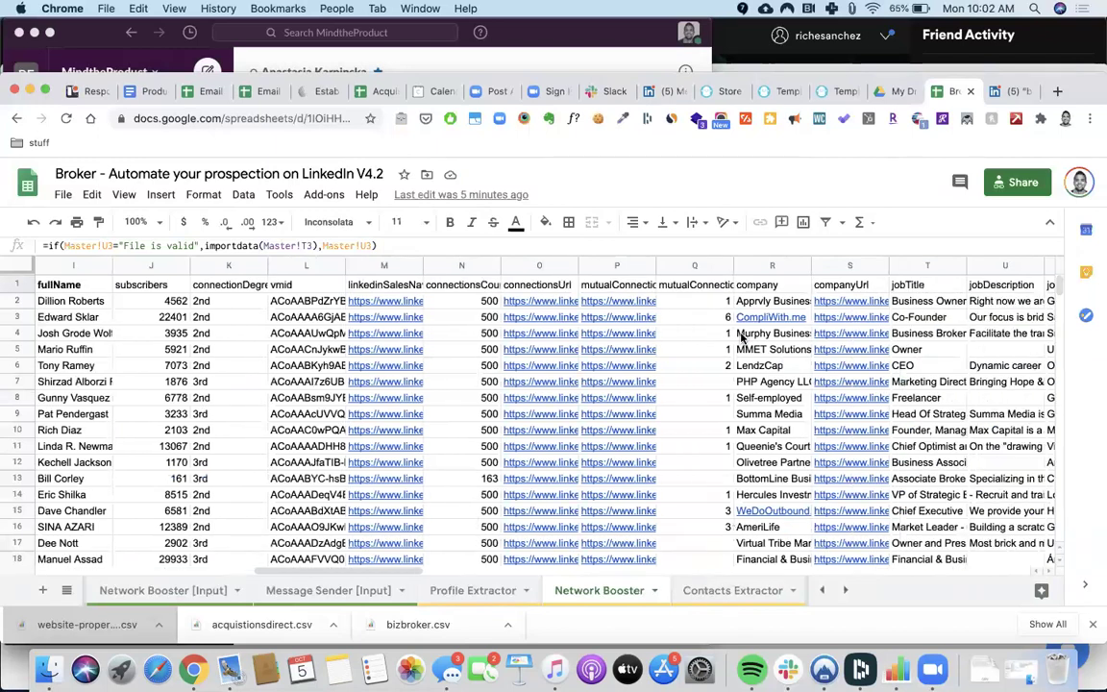
scroll(615, 308, "right", 1)
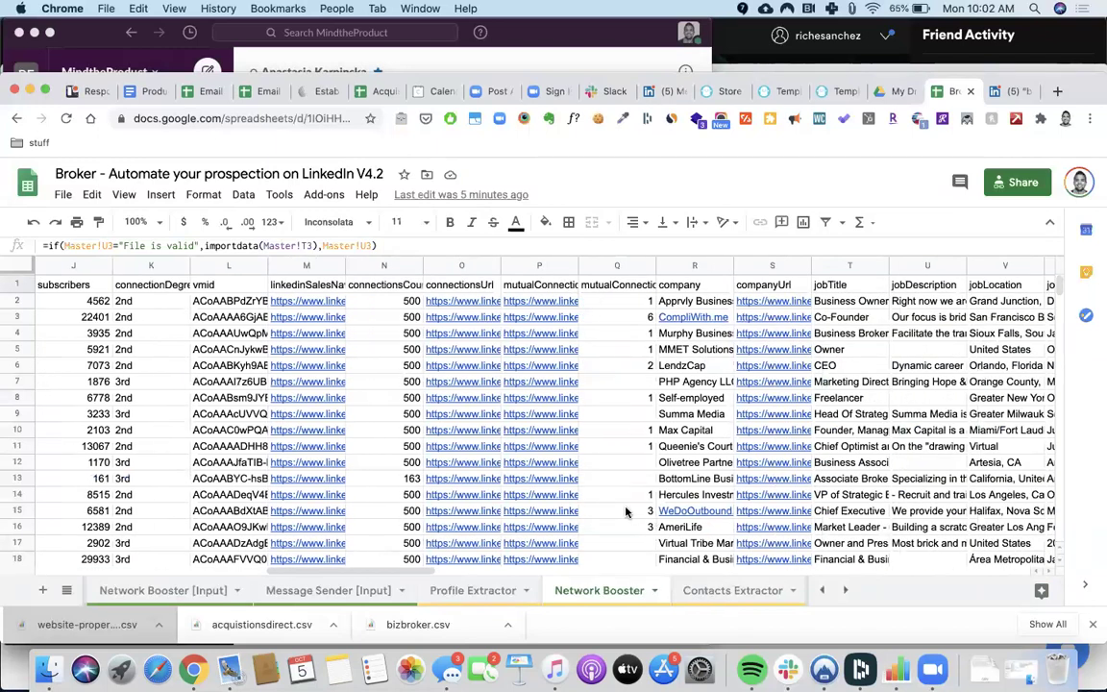
Step: Examine the Network Booster sheet's columns from profile URLs and locations through subscribers, connections, companies, jobs and schools
scroll(689, 350, "right", 1)
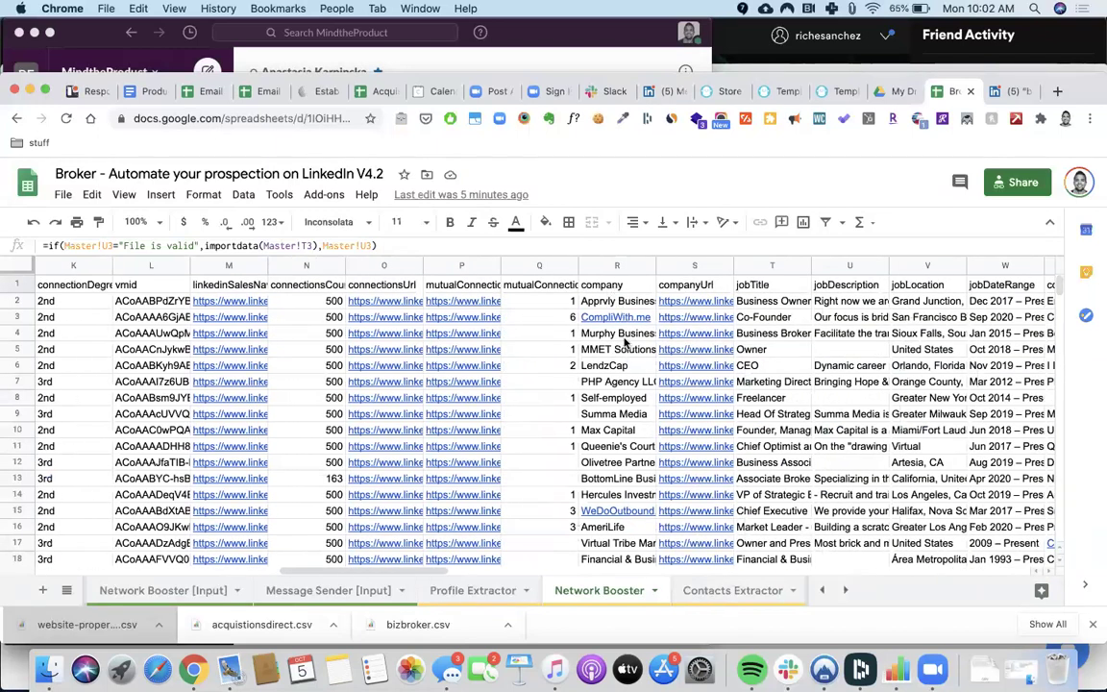
scroll(745, 344, "right", 2)
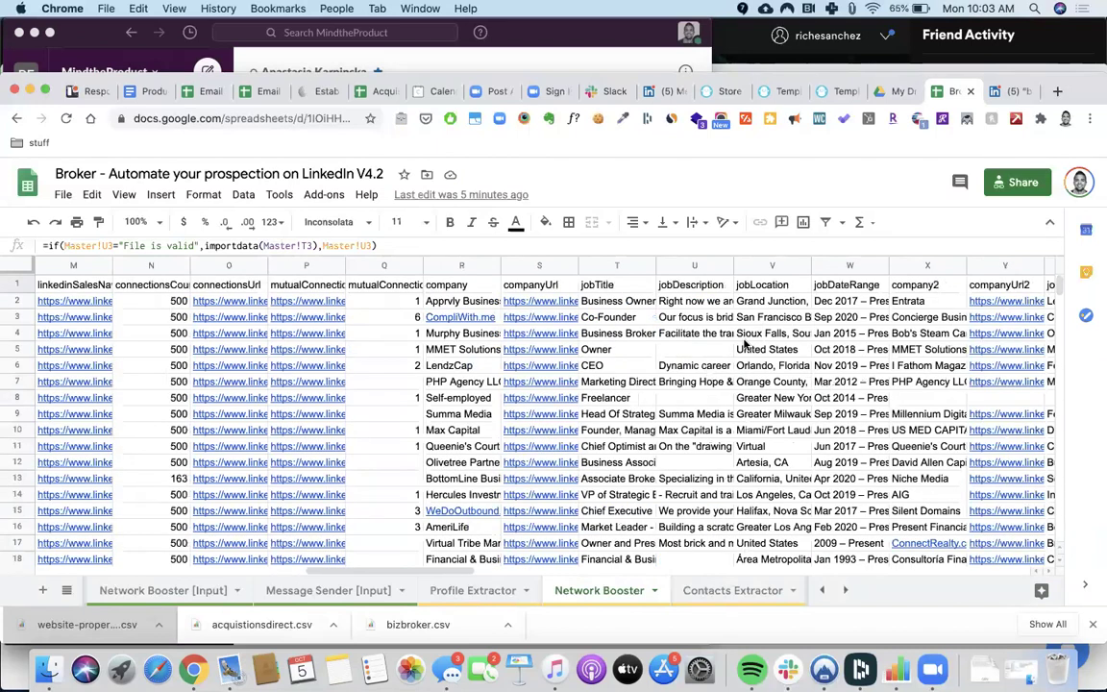
scroll(745, 344, "right", 5)
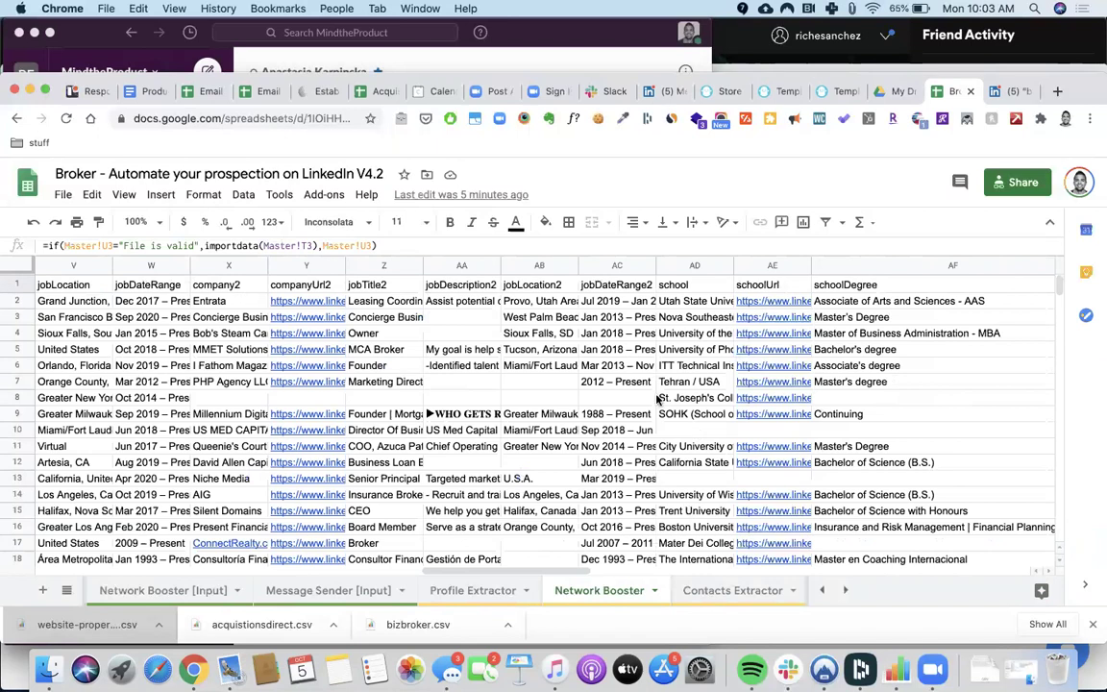
scroll(841, 394, "left", 12)
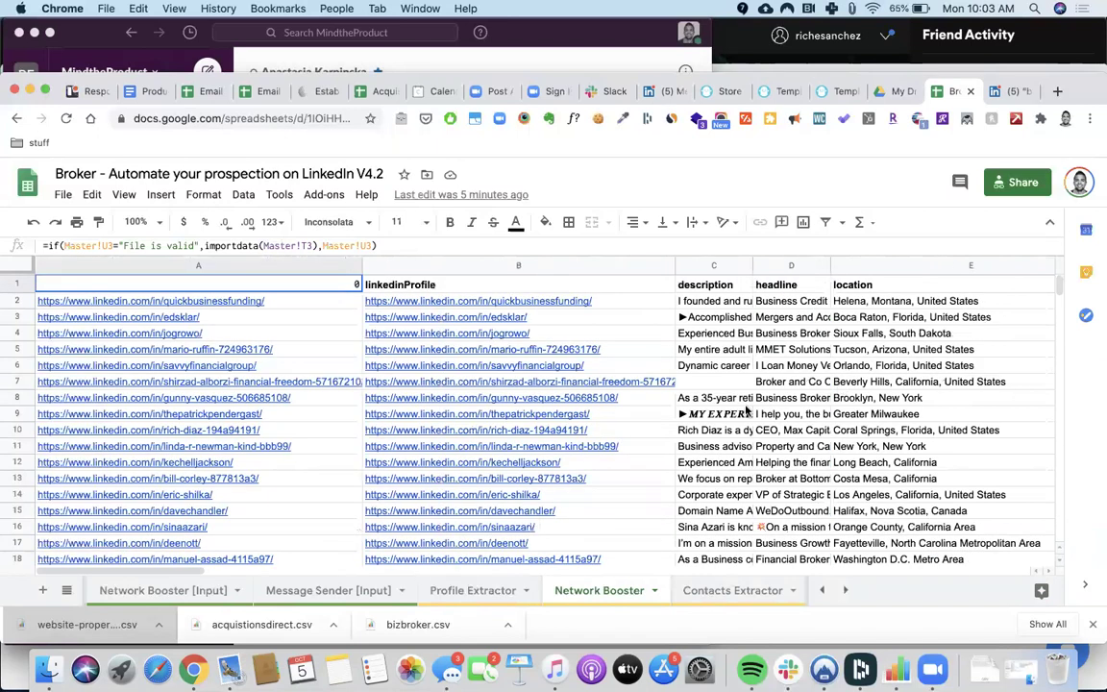
scroll(836, 411, "right", 5)
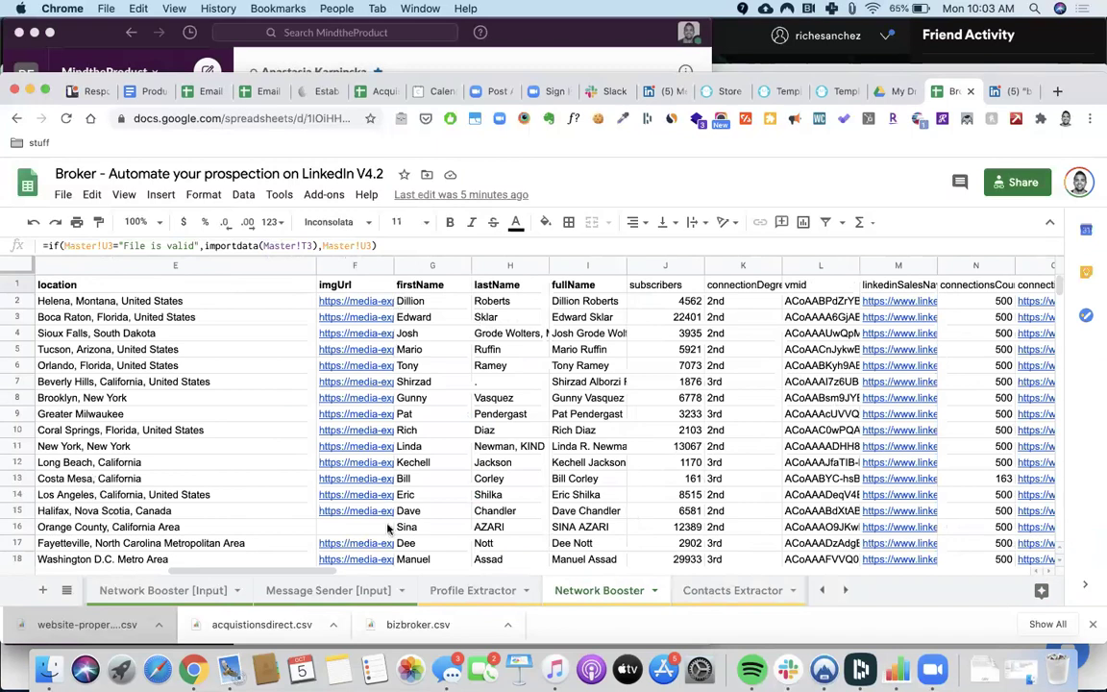
scroll(590, 409, "right", 3)
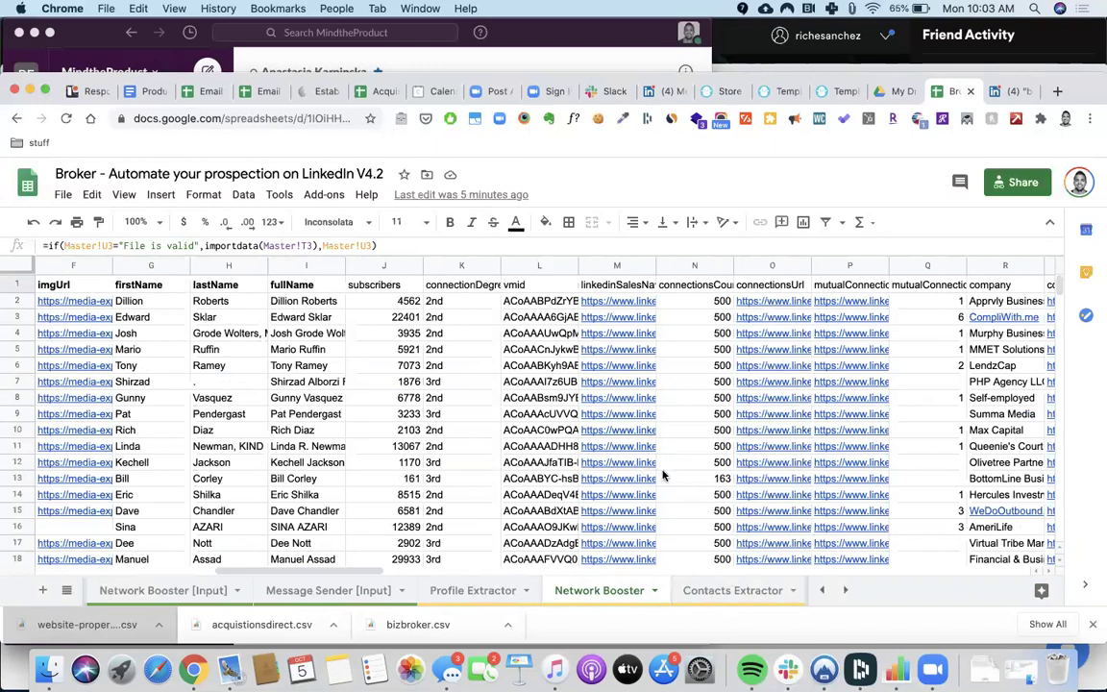
scroll(662, 475, "right", 2)
scroll(662, 475, "right", 2)
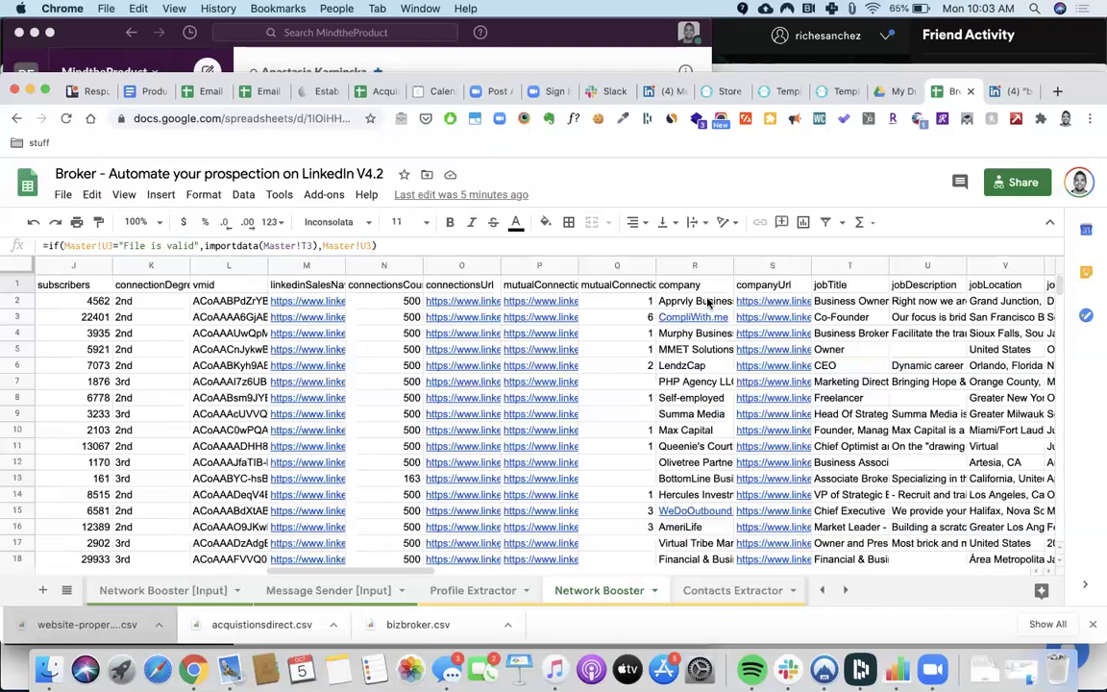
scroll(708, 303, "right", 4)
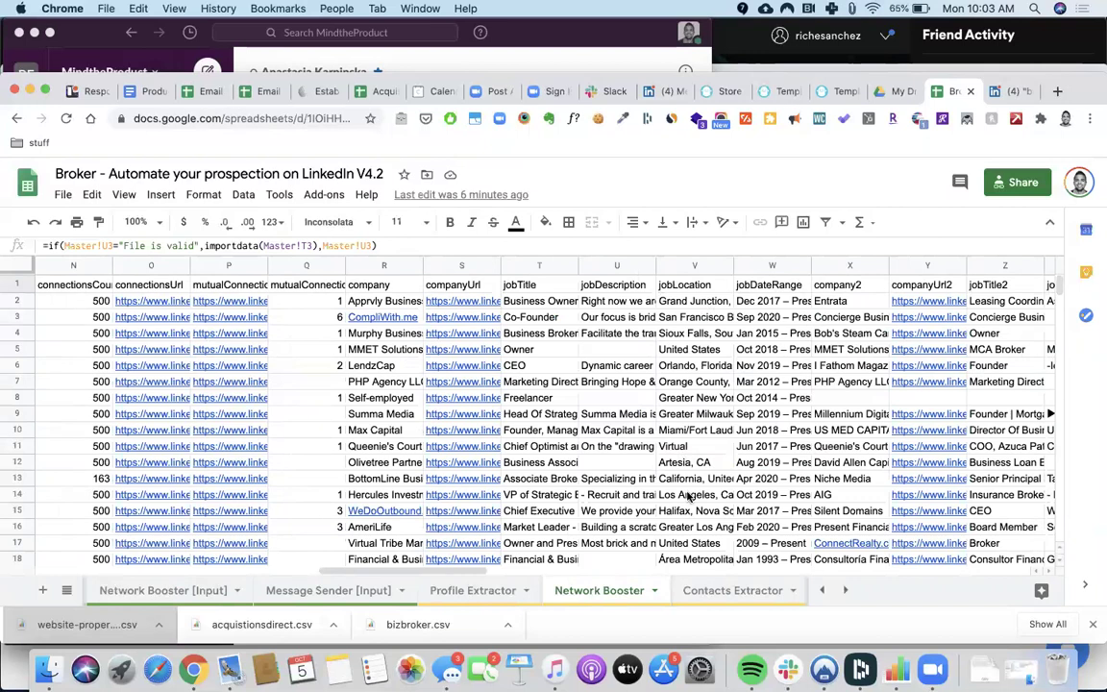
scroll(690, 495, "down", 3)
scroll(688, 494, "up", 3)
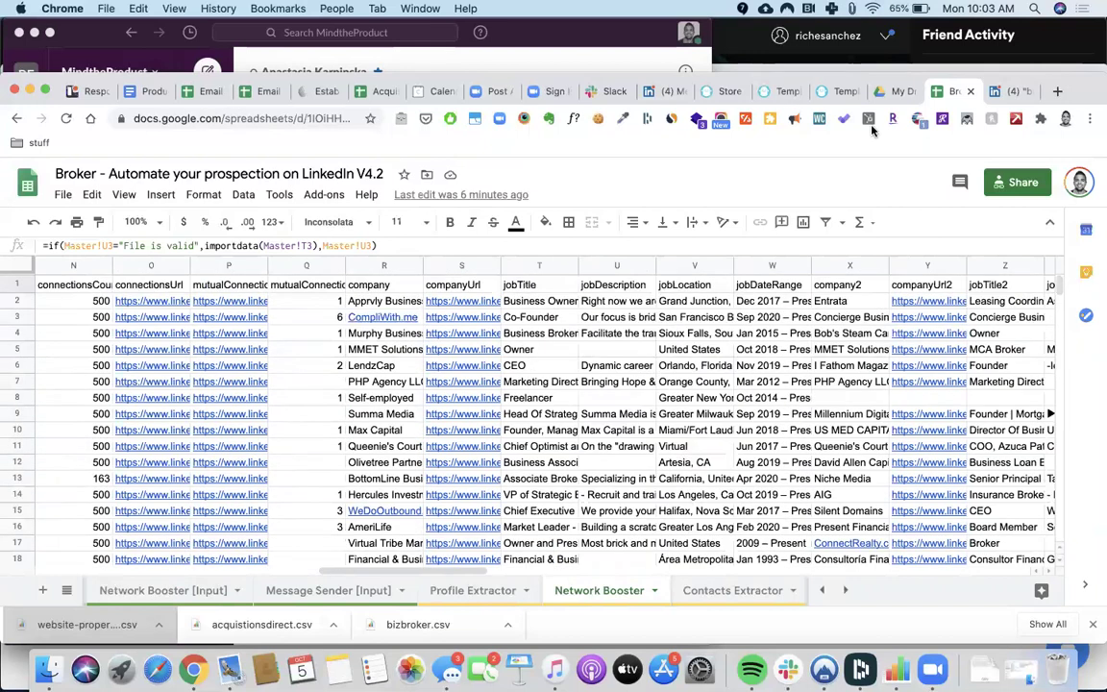
Step: Check the LinkedIn message conversation, then return to the Broker sheet and review Network Booster's job and school columns
left_click(670, 92)
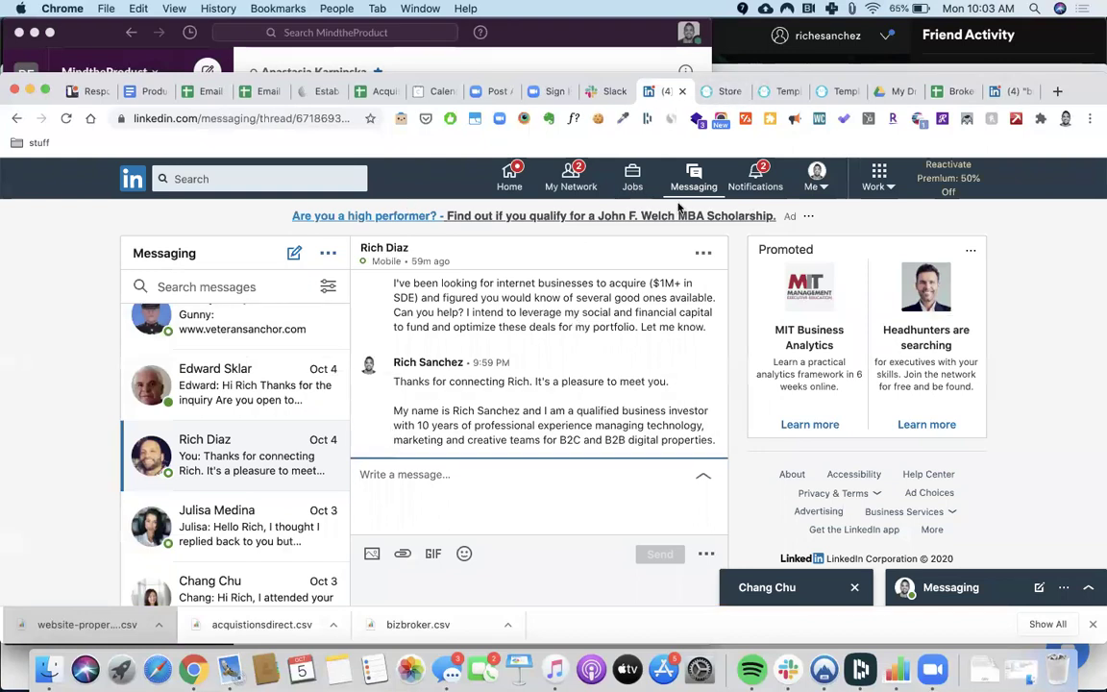
left_click(952, 92)
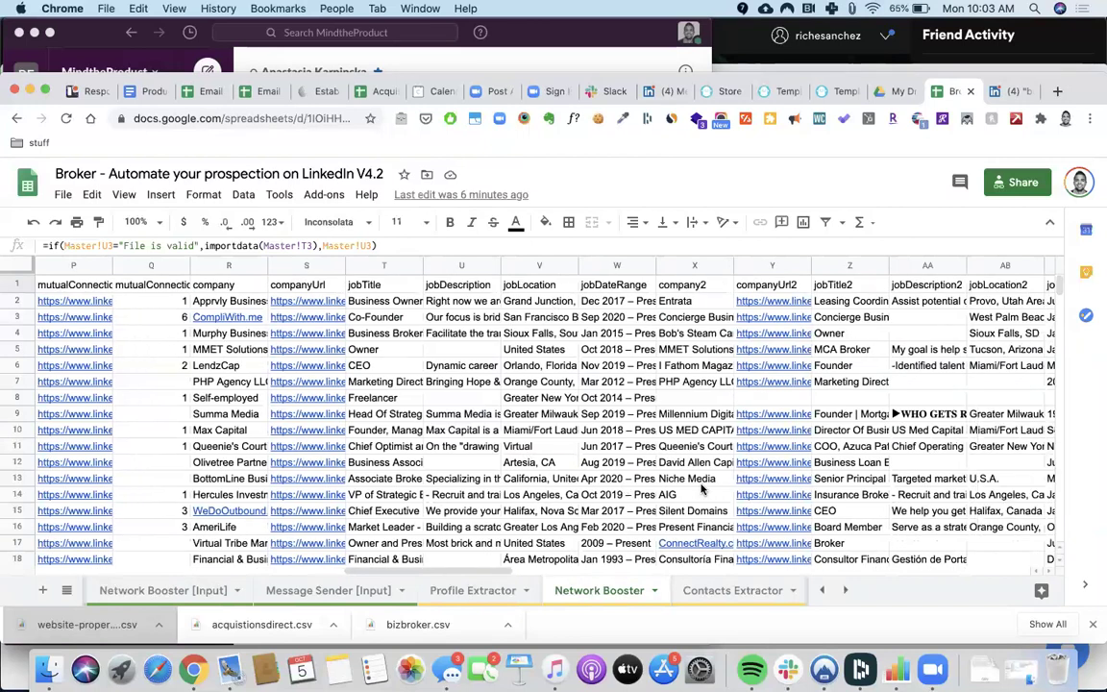
scroll(704, 490, "right", 2)
scroll(493, 468, "right", 4)
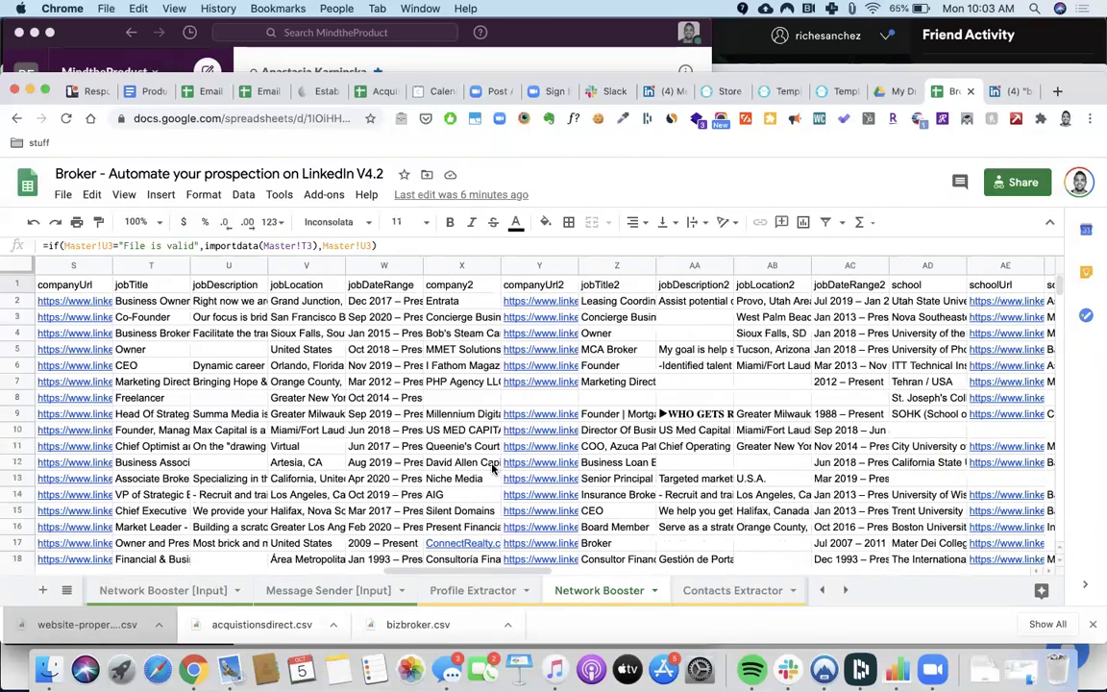
scroll(493, 468, "right", 3)
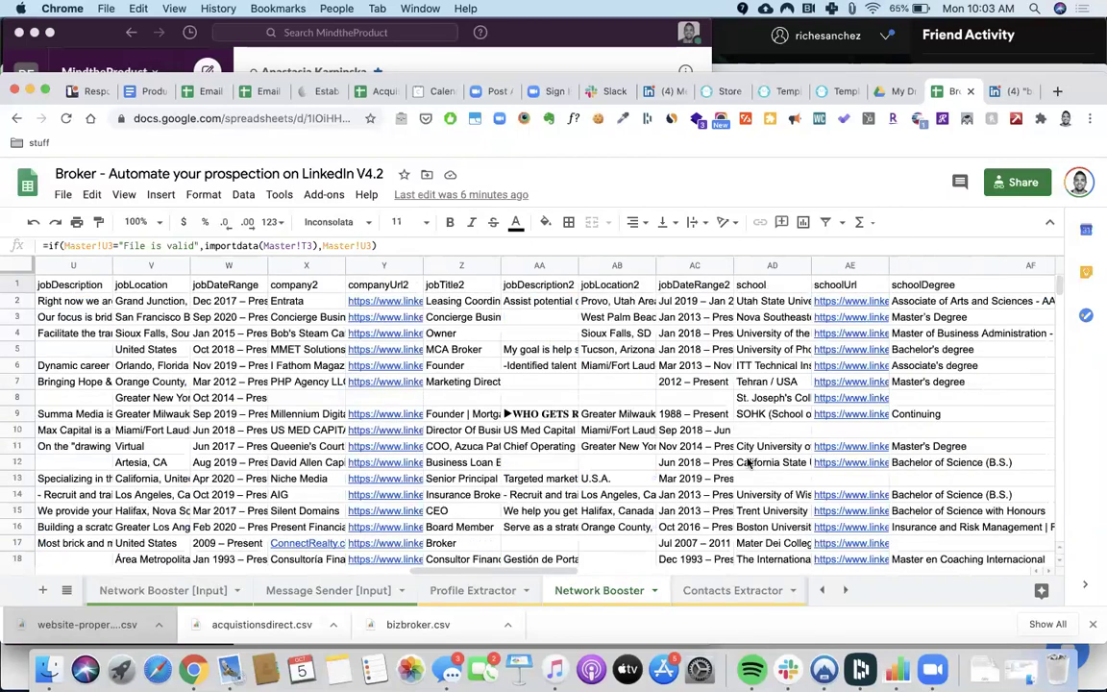
scroll(759, 463, "left", 15)
scroll(748, 463, "right", 15)
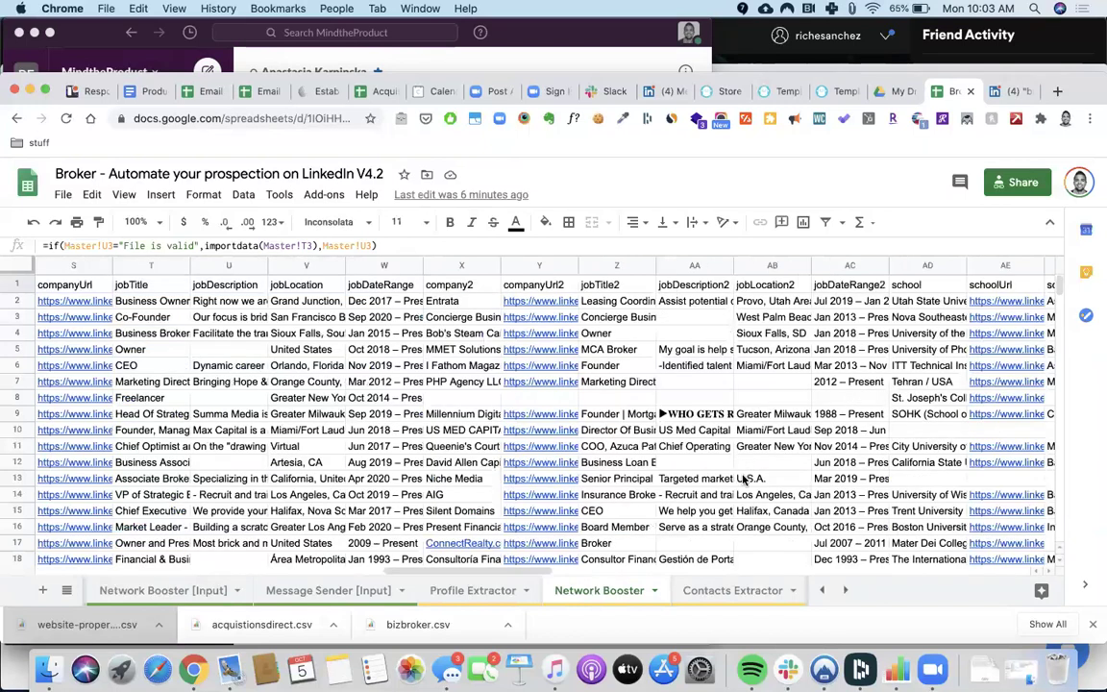
Step: View the Contacts Extractor and Profile Extractor sheets for comparison and return to the Network Booster sheet
key("alt+Down")
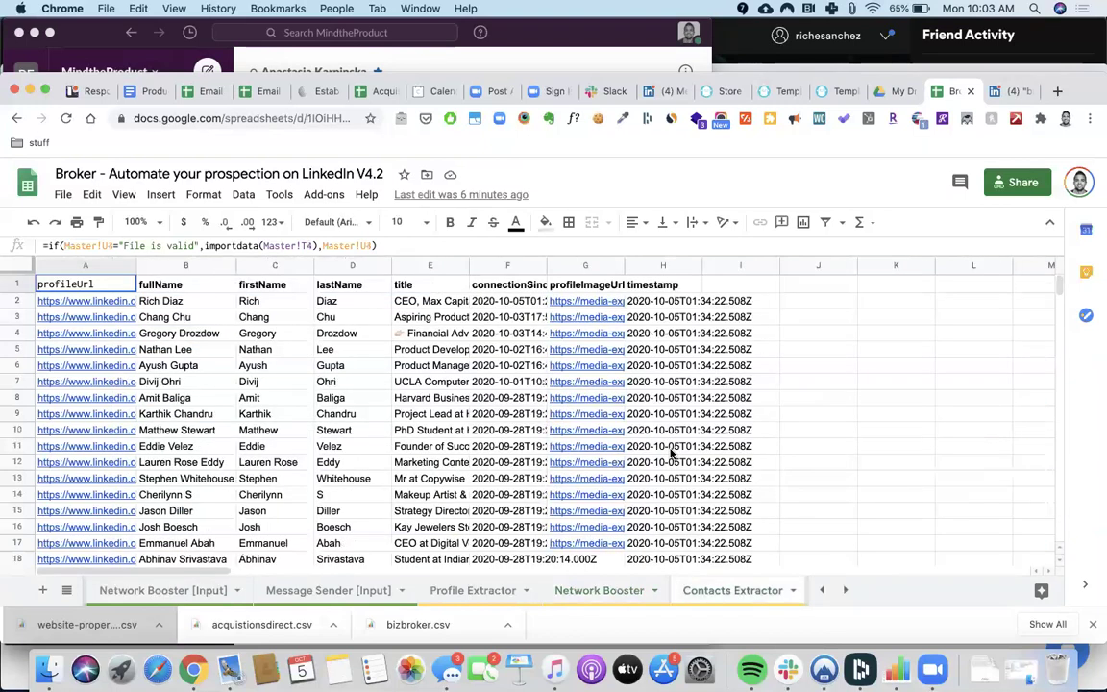
left_click(610, 588)
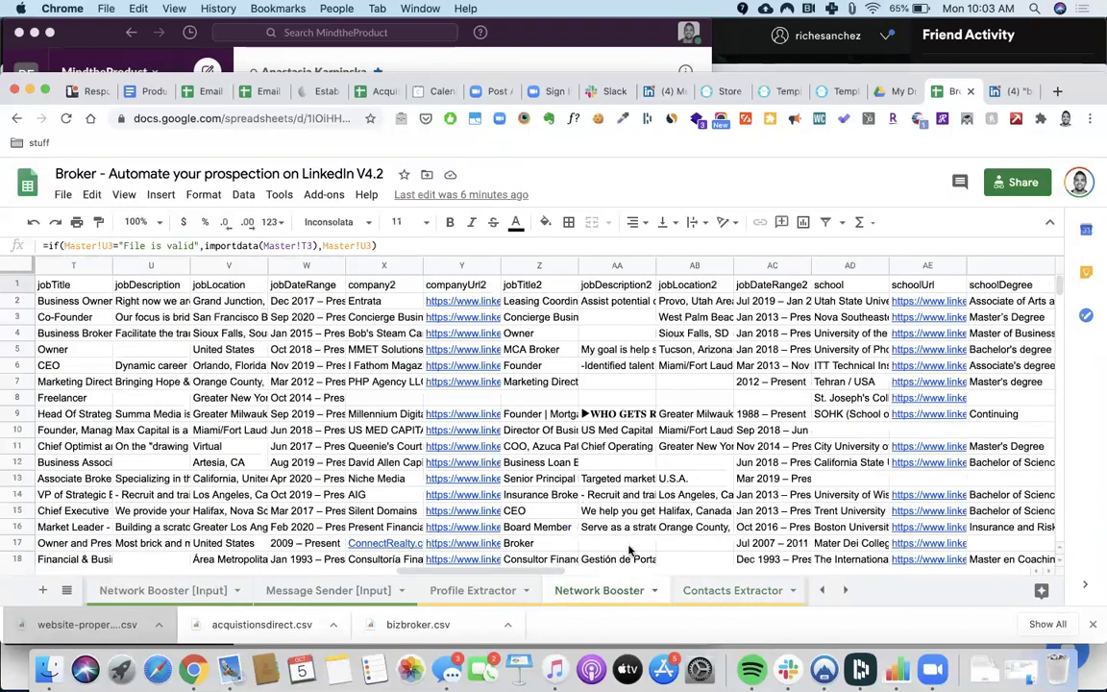
left_click(486, 590)
left_click(608, 590)
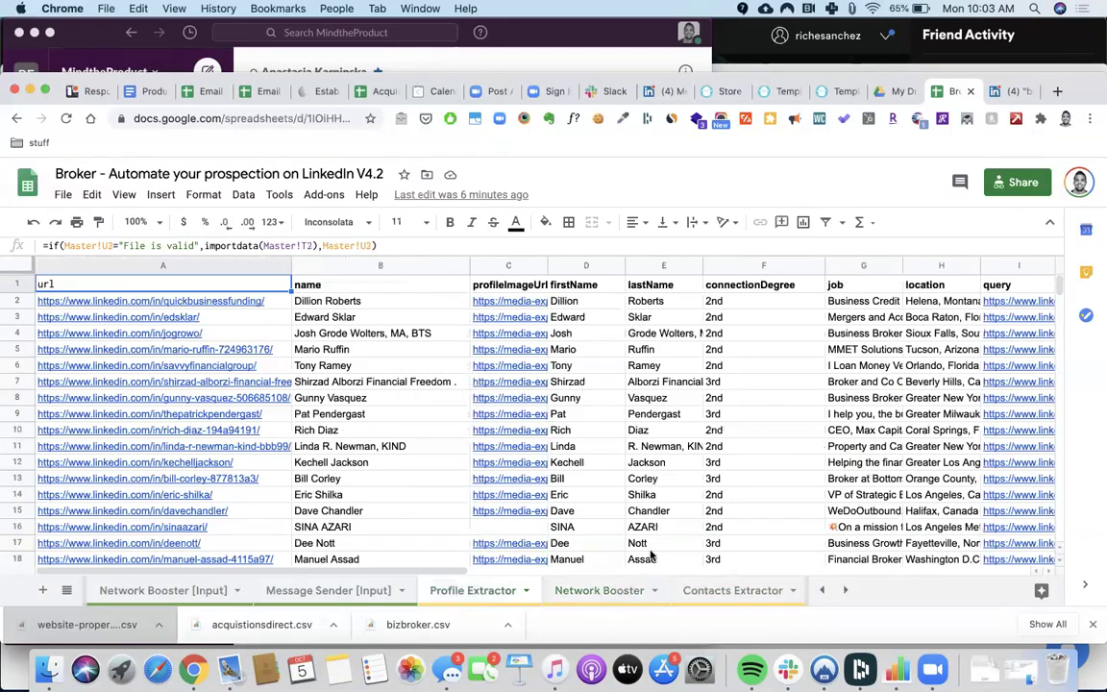
Step: Examine Network Booster's education and final columns, including message, timestamp, twitter, birthday, facebookUrl and mail, down through the profile rows
scroll(708, 494, "right", 4)
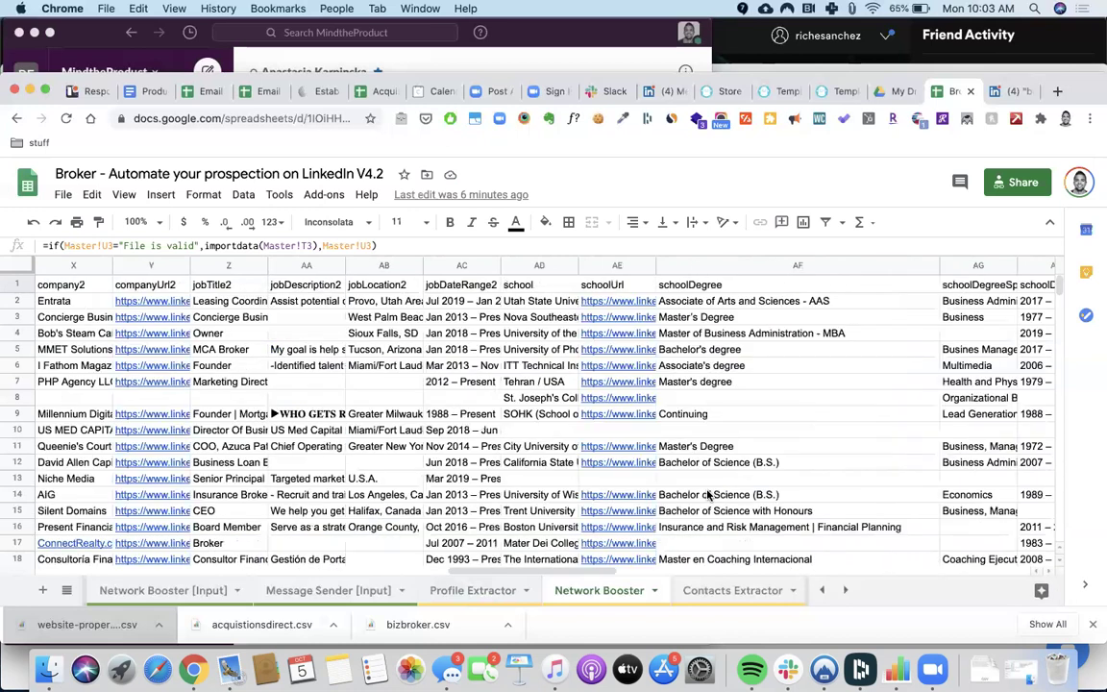
scroll(708, 494, "right", 10)
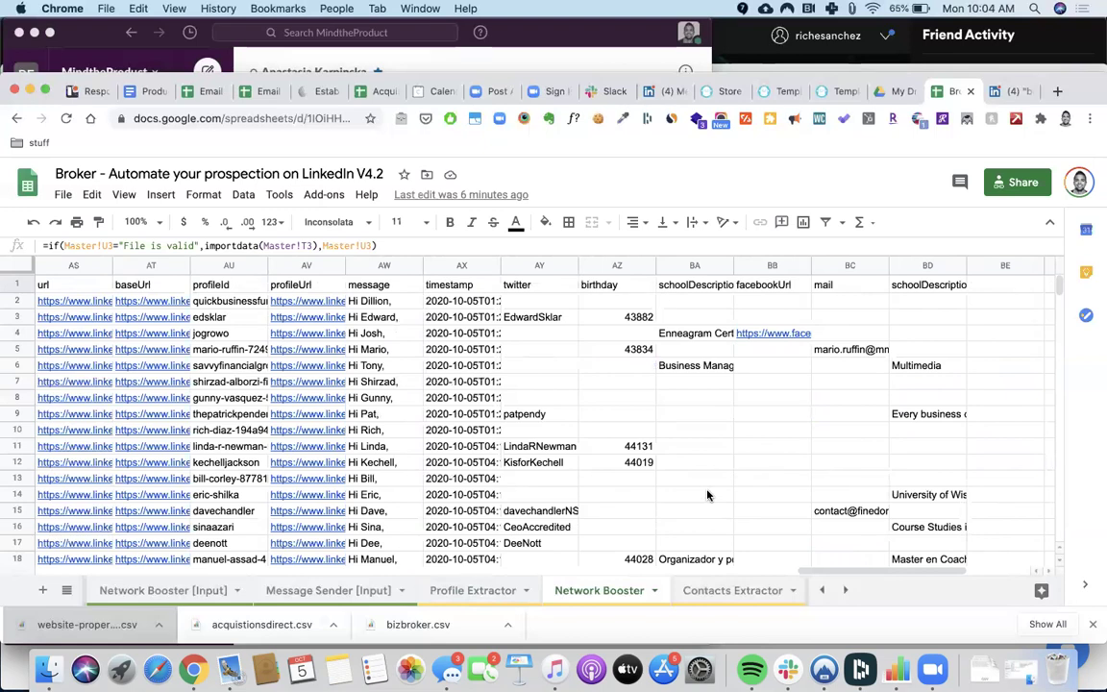
scroll(707, 494, "right", 2)
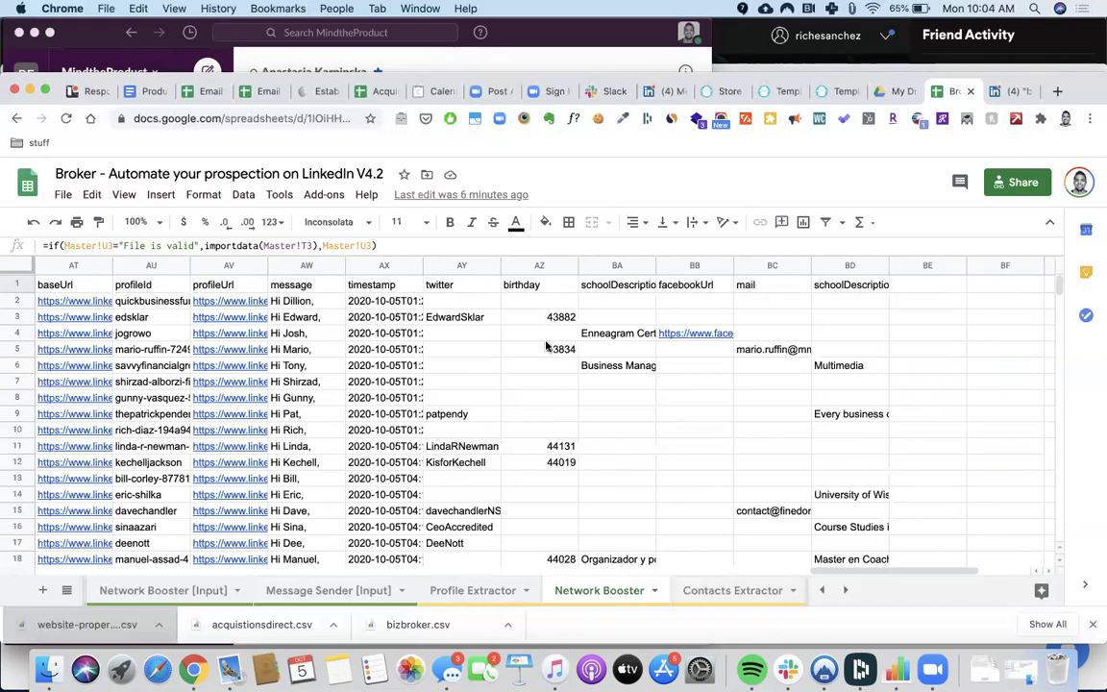
scroll(709, 413, "down", 5)
scroll(707, 413, "down", 8)
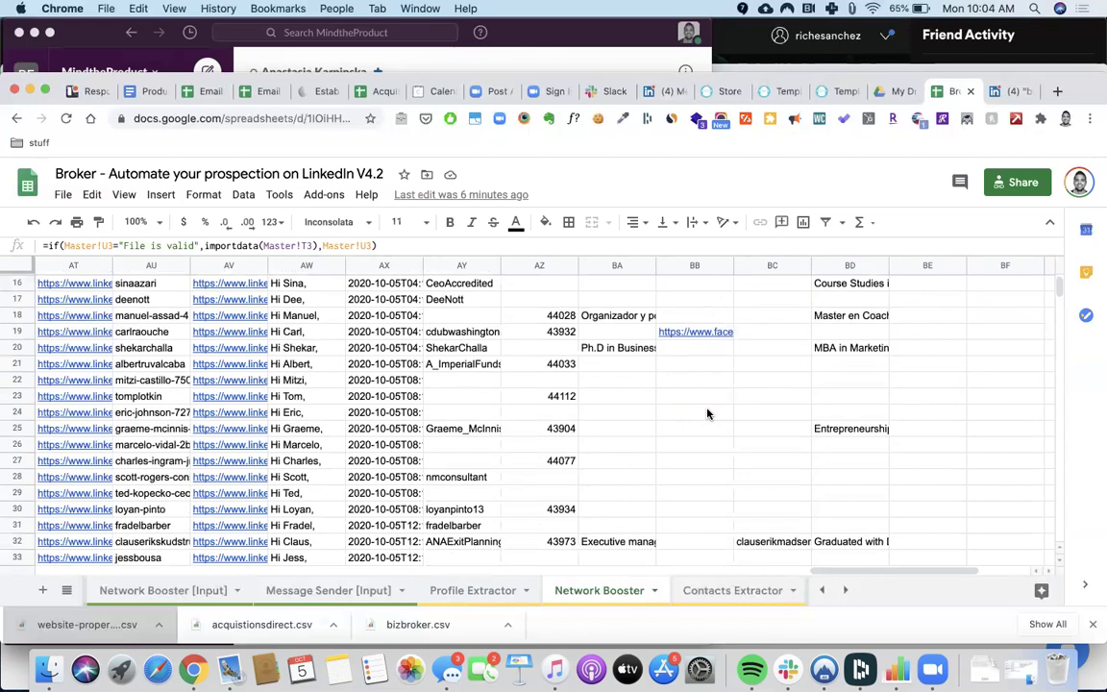
scroll(708, 413, "down", 4)
scroll(707, 414, "up", 15)
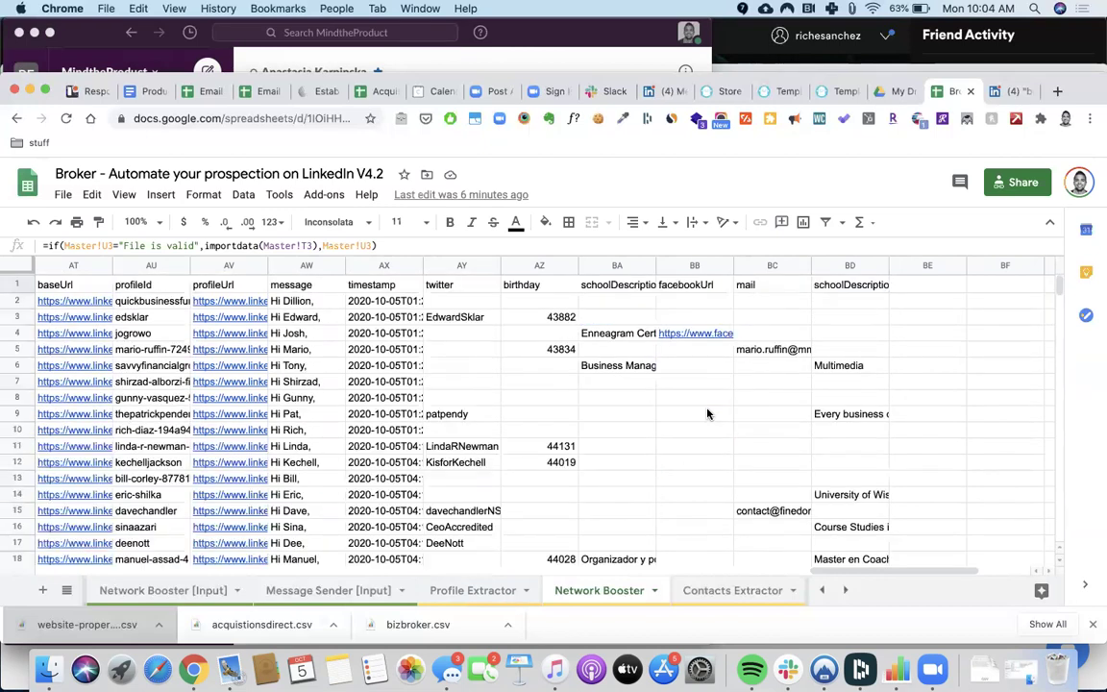
Step: Review the company, second-job and school degree columns again and go back to the first column of Network Booster
scroll(708, 413, "left", 10)
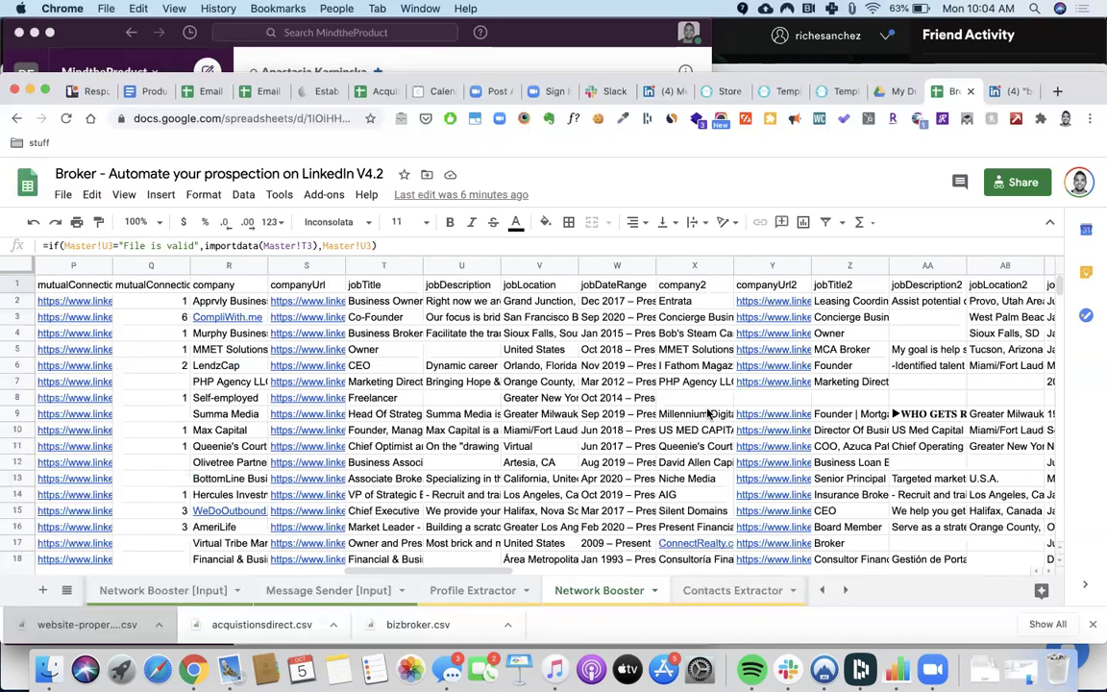
scroll(708, 414, "left", 2)
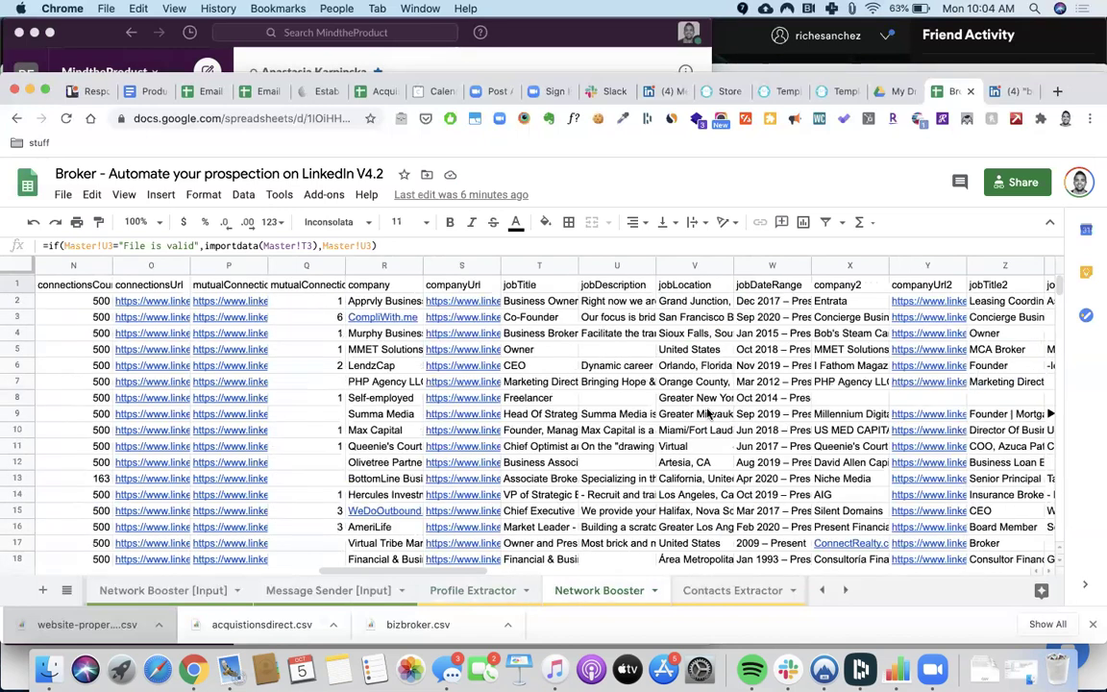
scroll(707, 413, "right", 3)
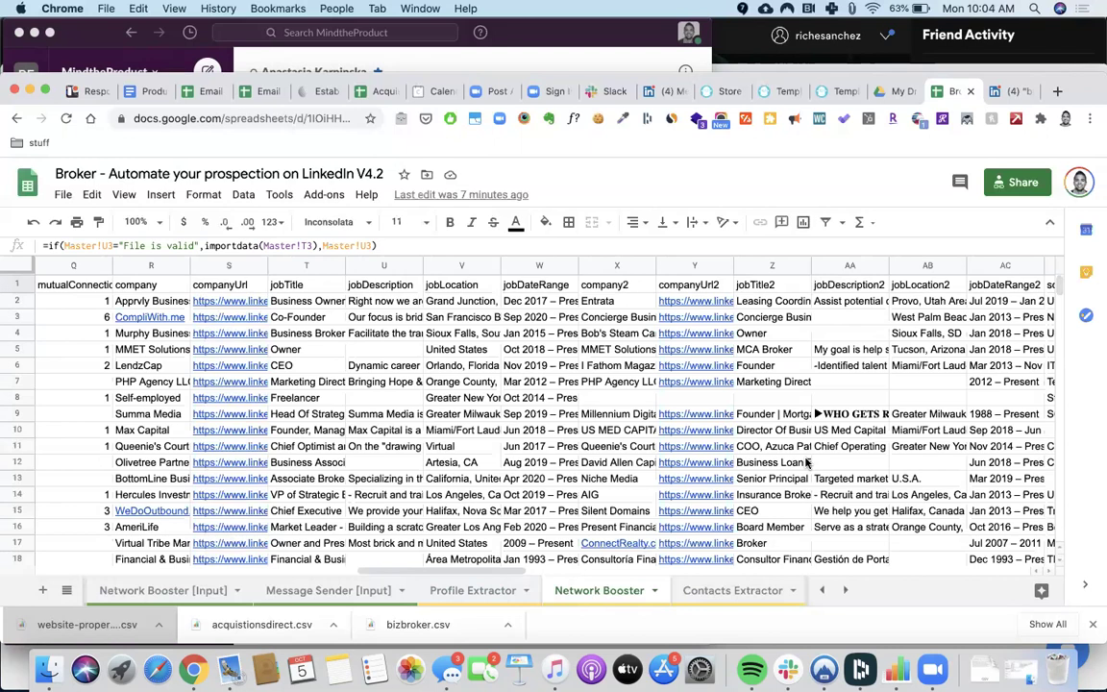
scroll(807, 462, "right", 6)
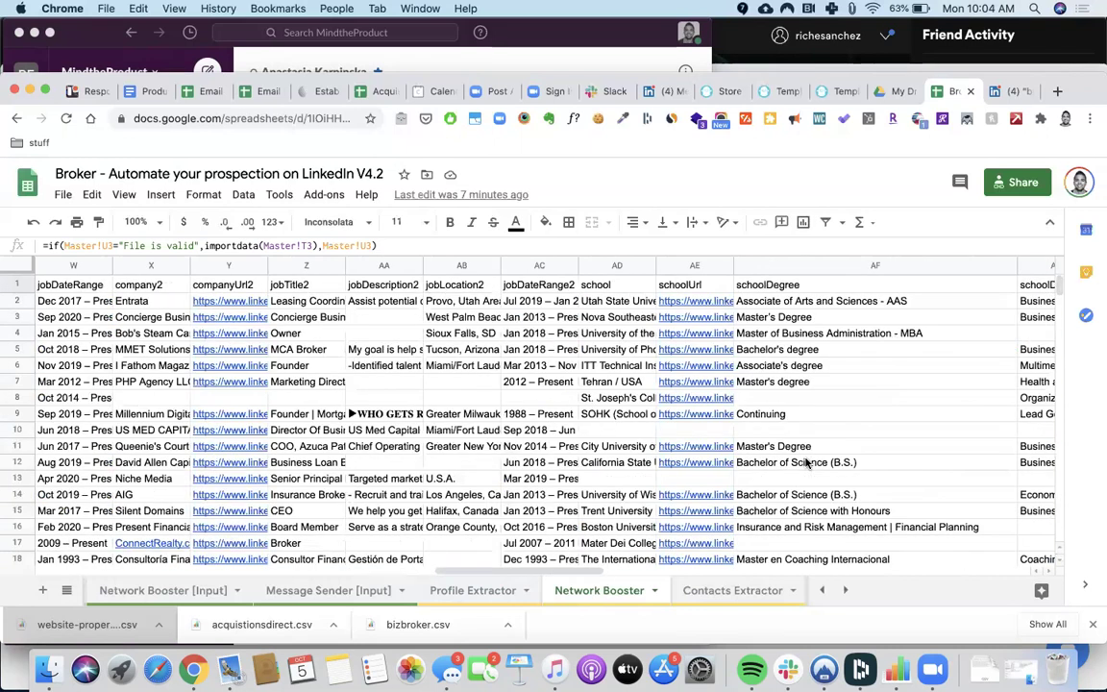
scroll(909, 247, "left", 15)
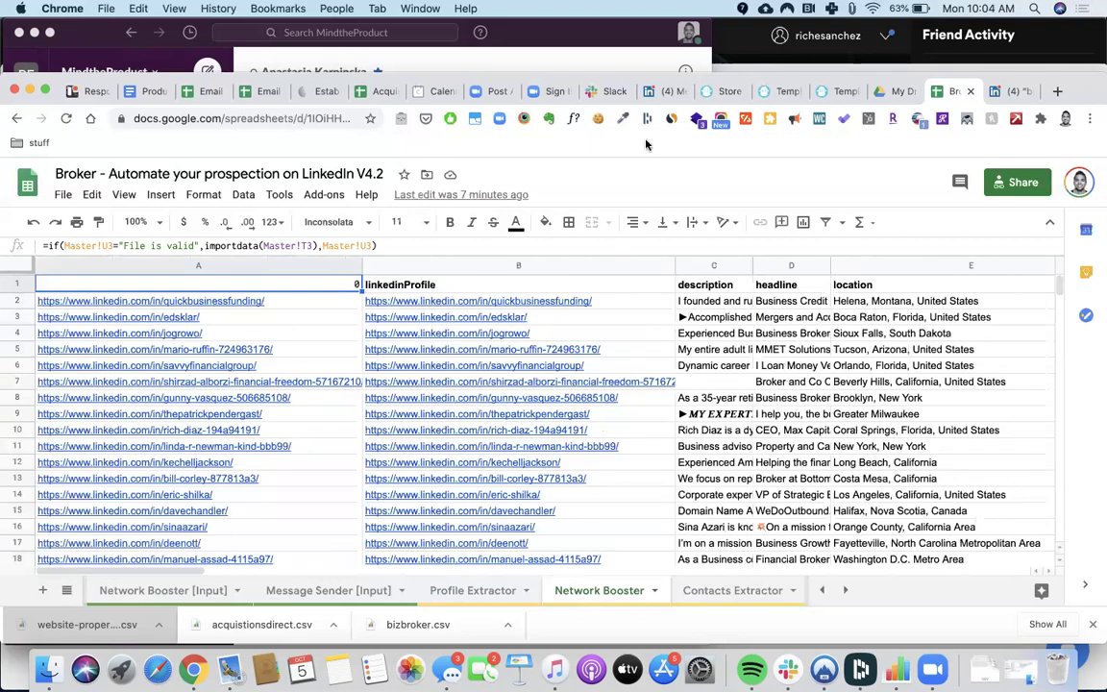